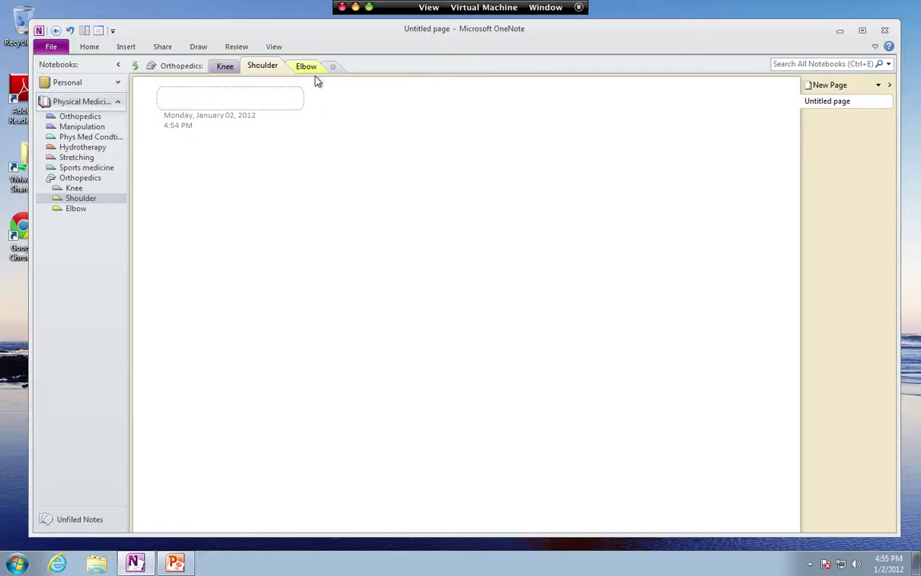
- Type 'Bicipital Tendonitis' as the blank page's title
click(266, 67)
click(184, 103)
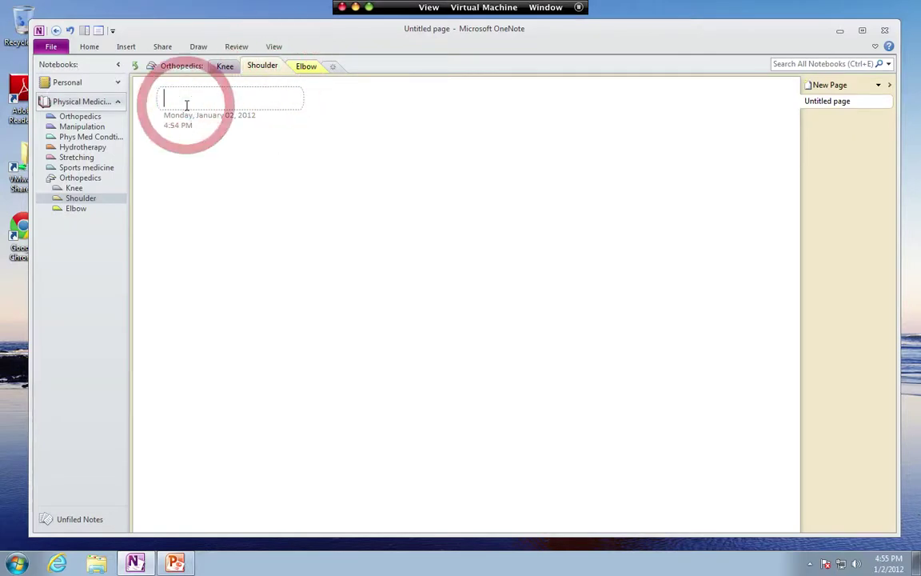
text(Bic)
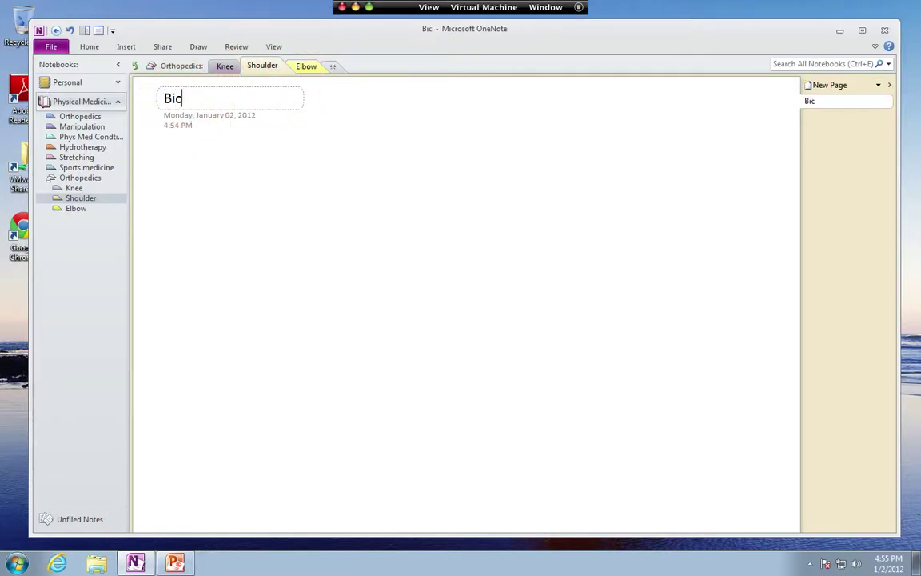
text(ipital Ten)
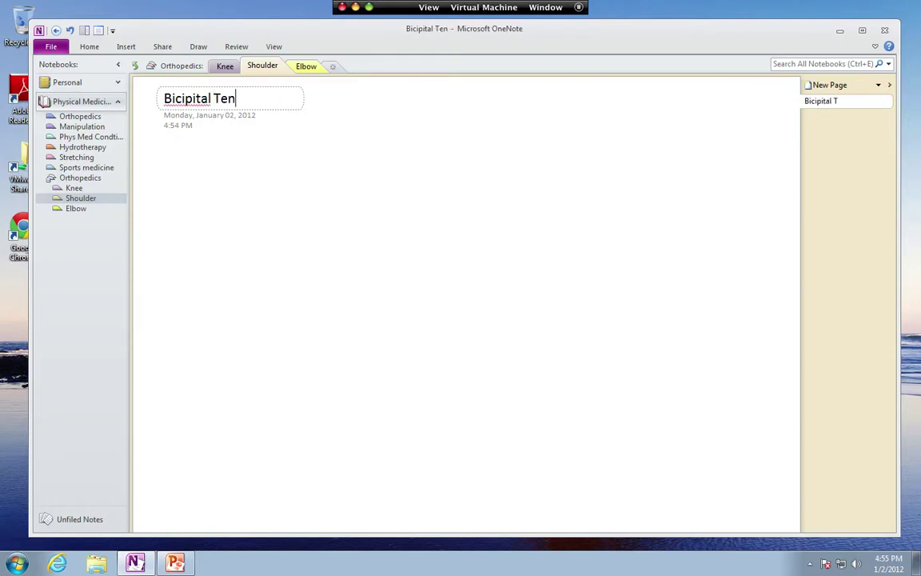
text(donitis)
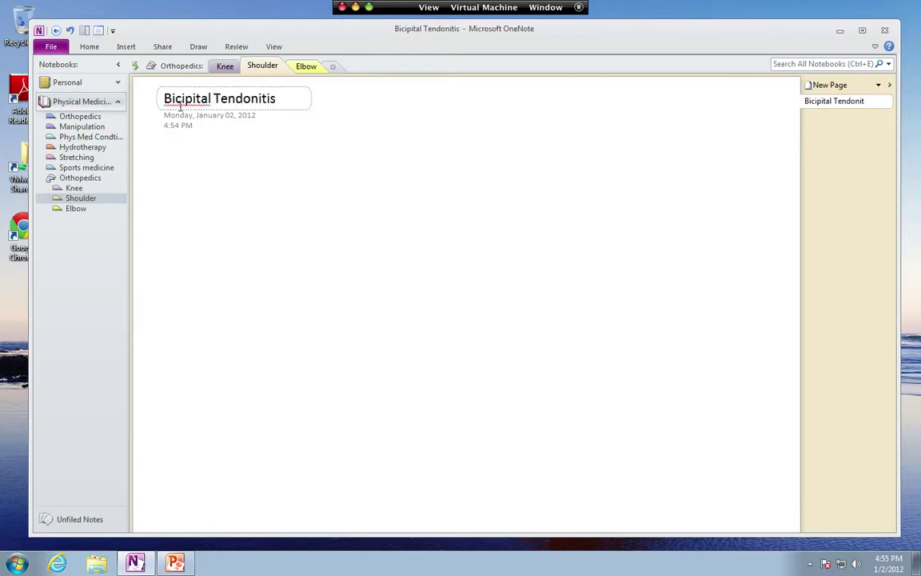
- Respell the flagged word in the title as 'Bicipetal'
right_click(181, 108)
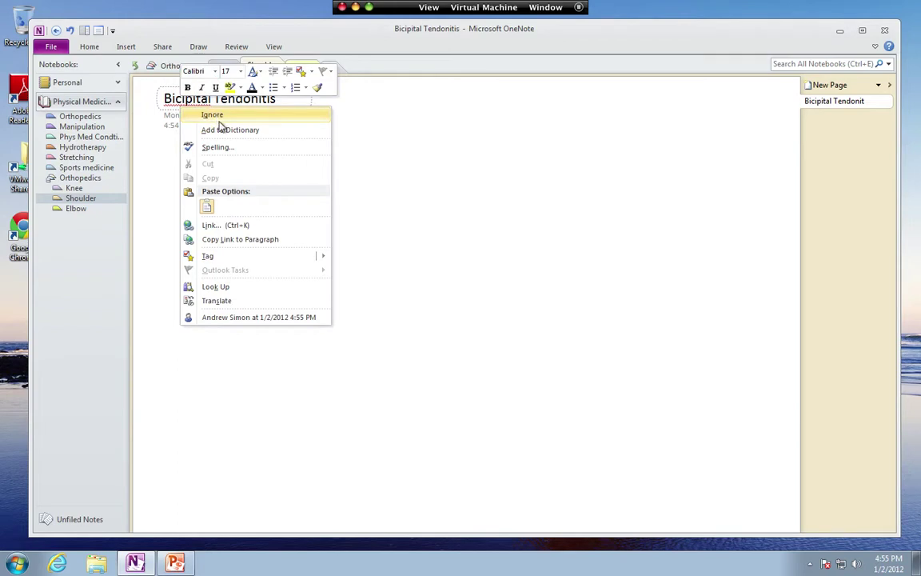
click(166, 134)
click(194, 100)
key(BackSpace)
text(e)
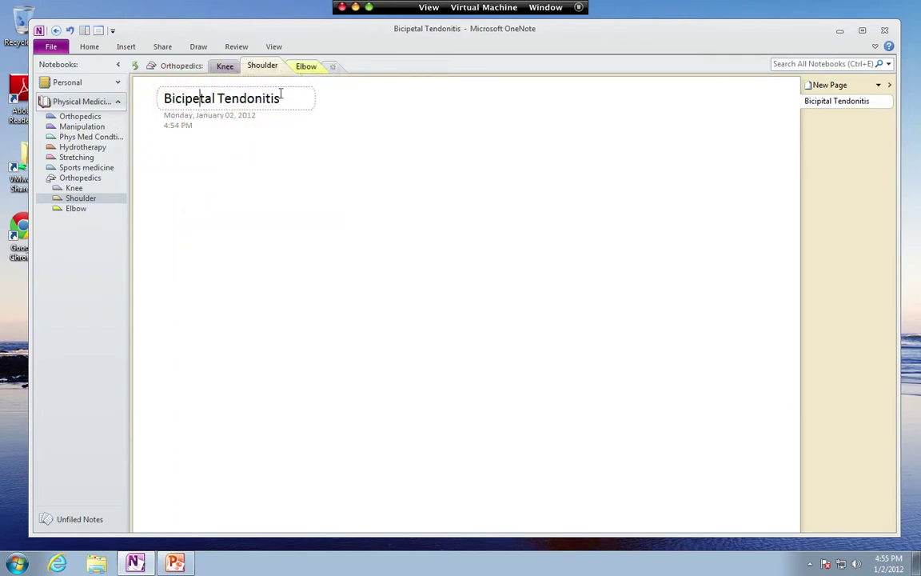
click(280, 97)
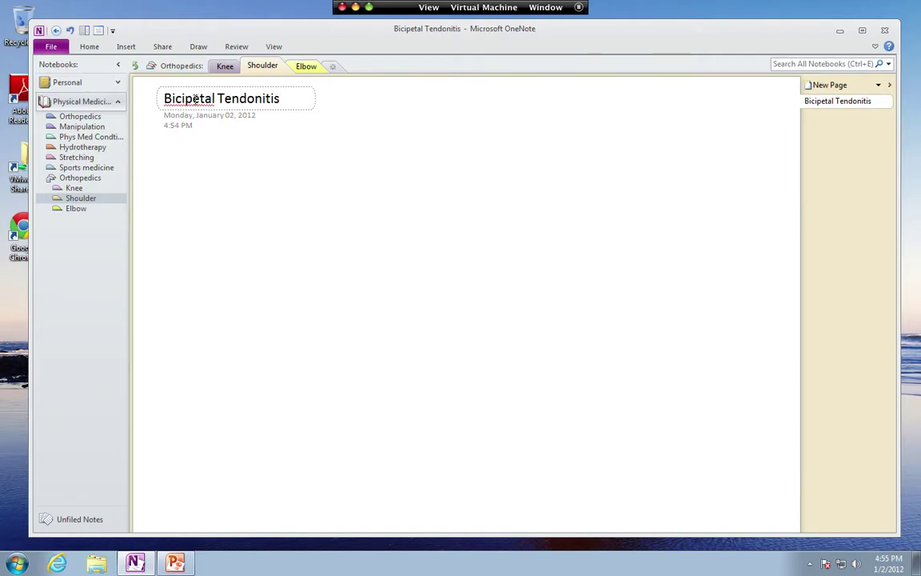
- Add a new Shoulder page titled 'Rotator Cuff Tear'
click(853, 87)
click(233, 100)
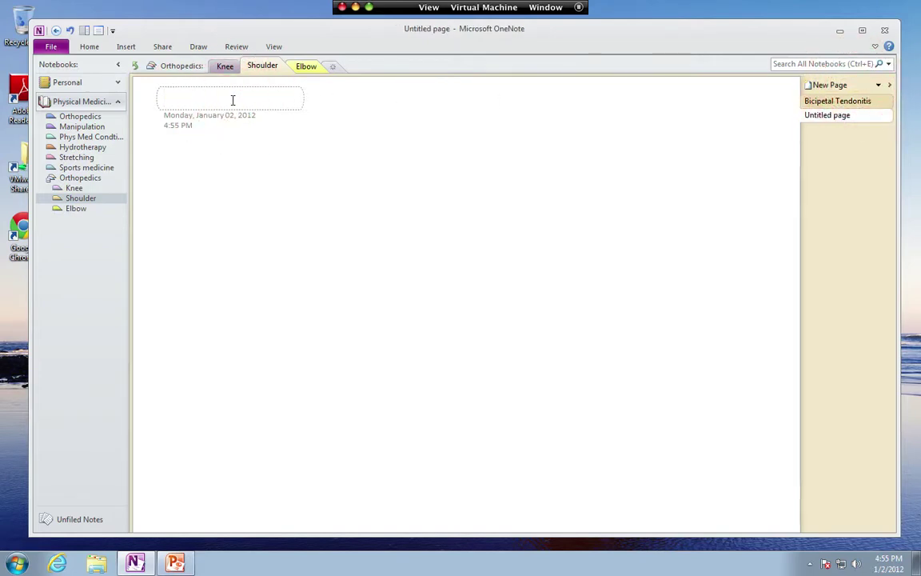
click(223, 102)
text(Rotat)
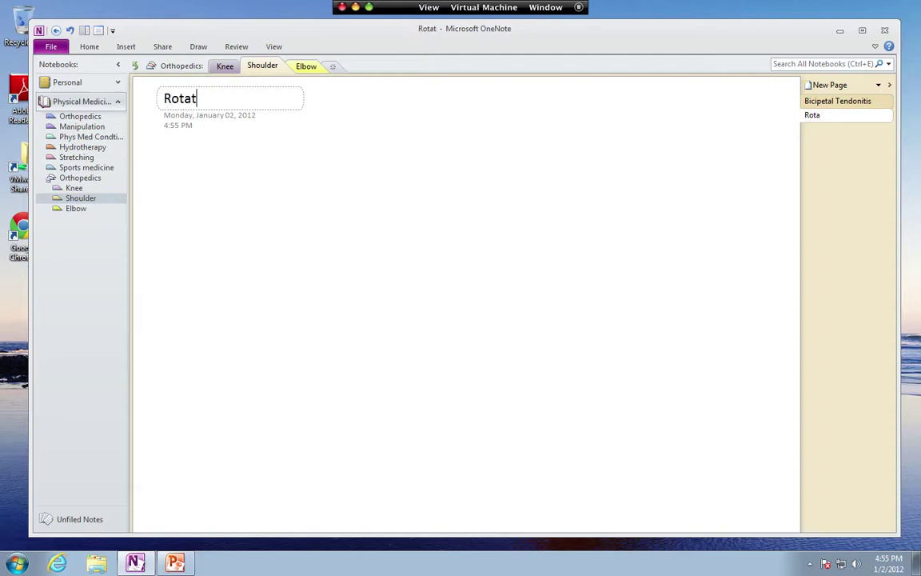
text(or Cuff Tear)
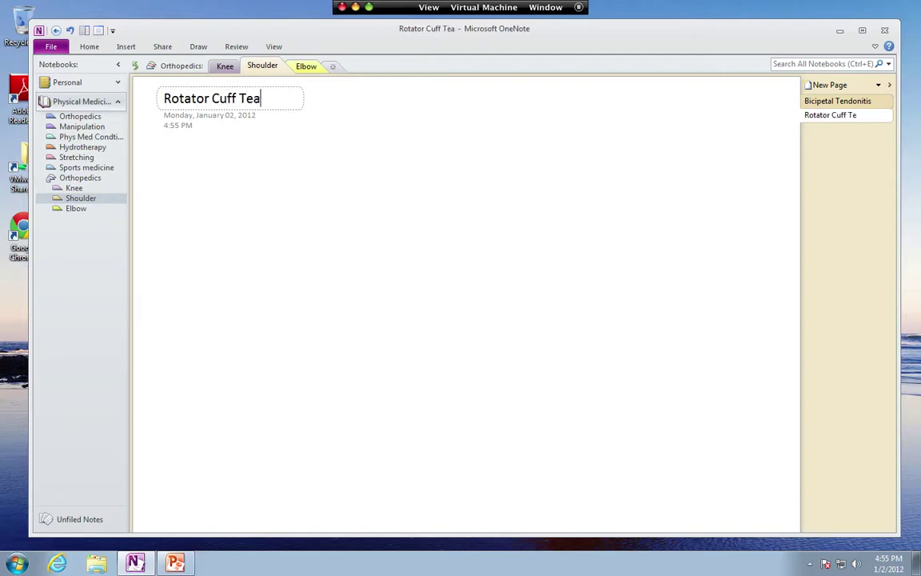
- Add another Shoulder page titled 'Shoulder Dislocation'
click(830, 85)
click(209, 97)
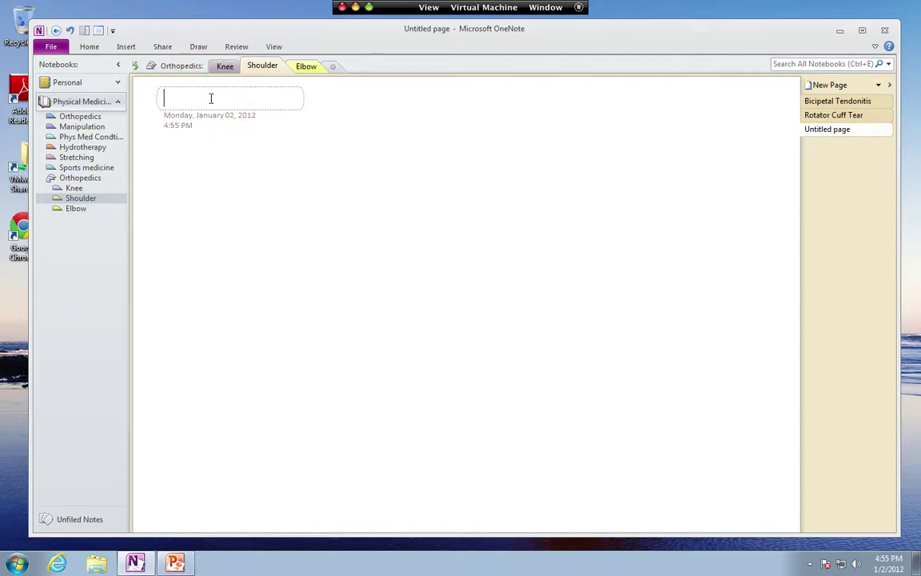
text(D)
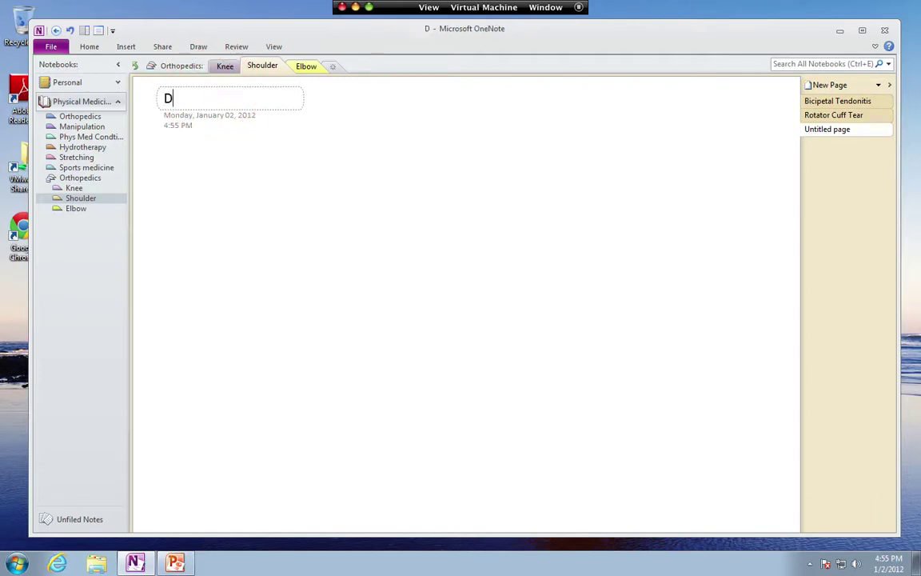
text(islocation of the)
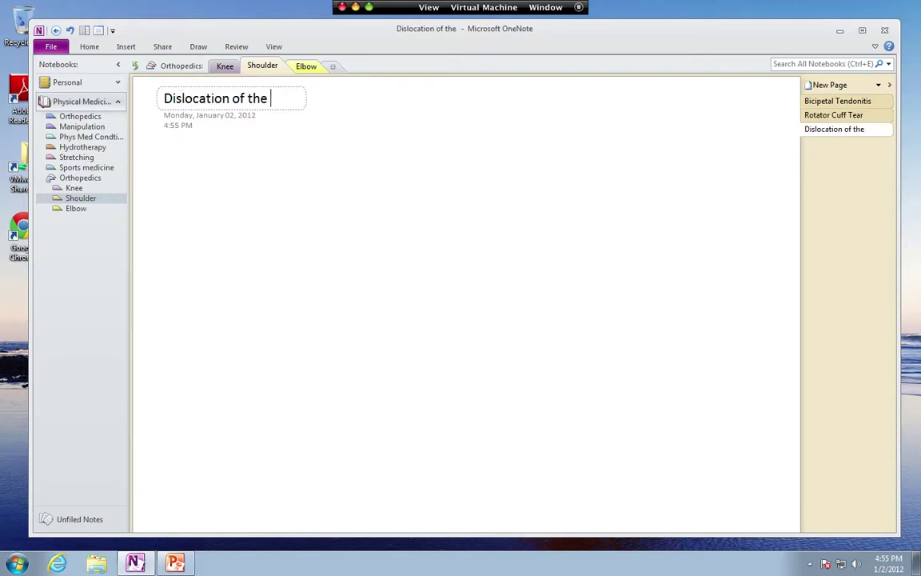
key(BackSpace)
key(BackSpace)
key(BackSpace)
key(BackSpace)
key(BackSpace)
key(BackSpace)
key(BackSpace)
key(BackSpace)
key(BackSpace)
key(BackSpace)
key(BackSpace)
key(BackSpace)
key(BackSpace)
key(BackSpace)
key(BackSpace)
key(BackSpace)
key(BackSpace)
key(BackSpace)
key(BackSpace)
text(Should)
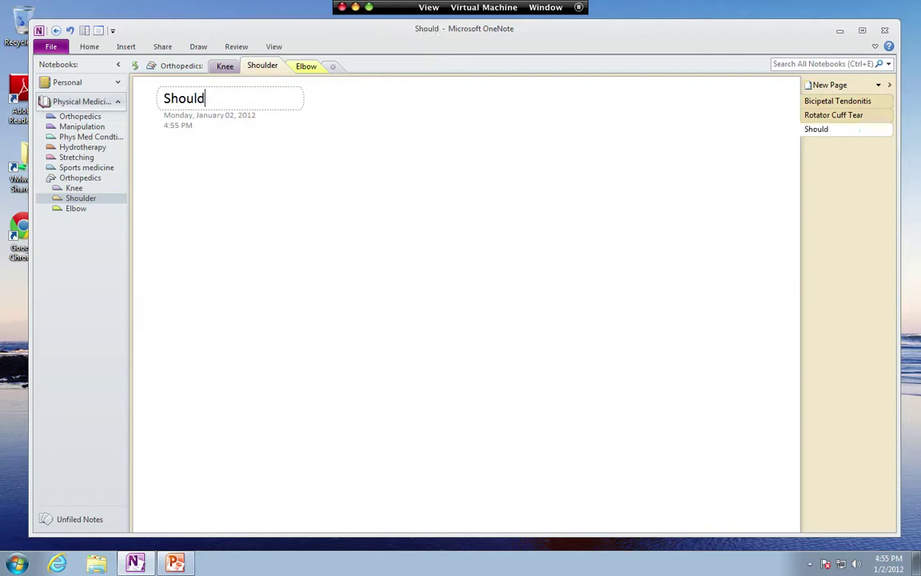
text(er Disl)
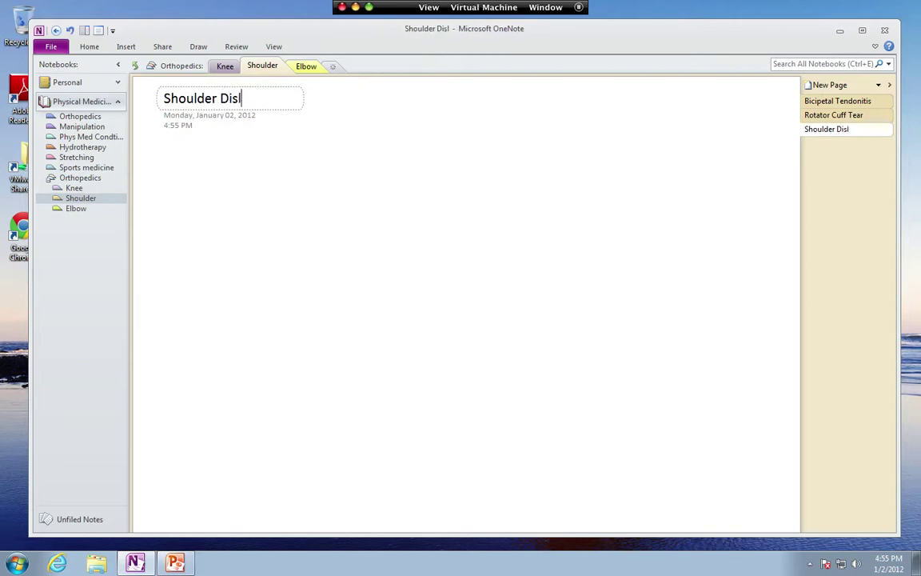
text(ocation)
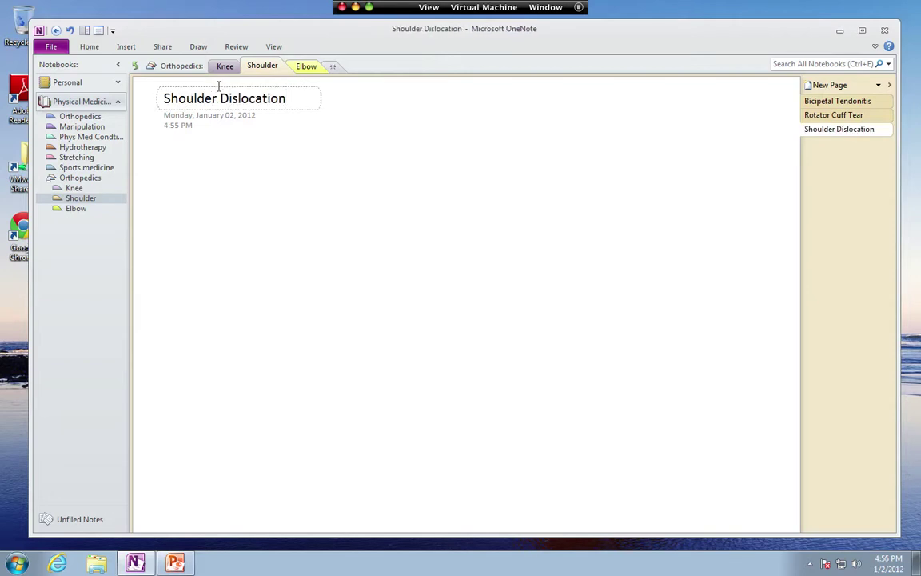
- Browse the Knee and Elbow sections, then return to the Shoulder section
click(224, 69)
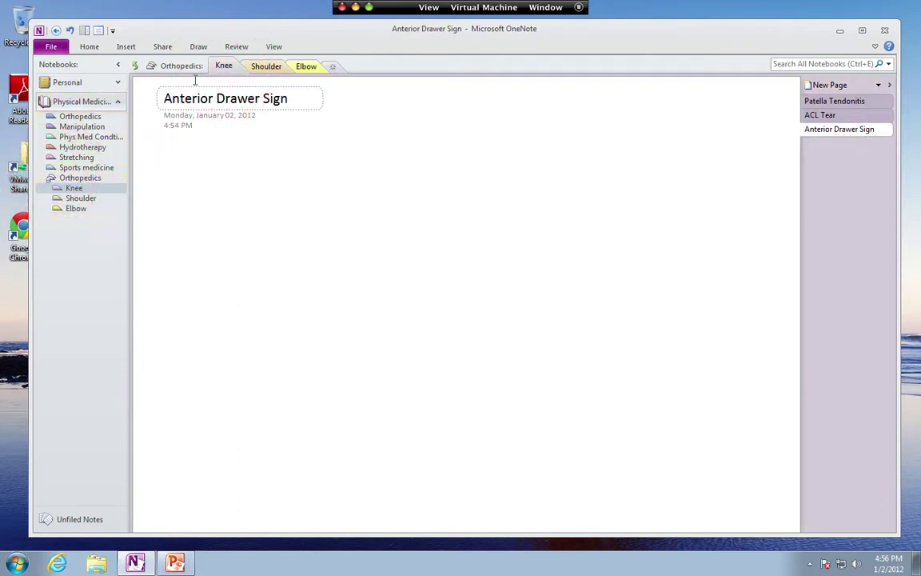
click(165, 67)
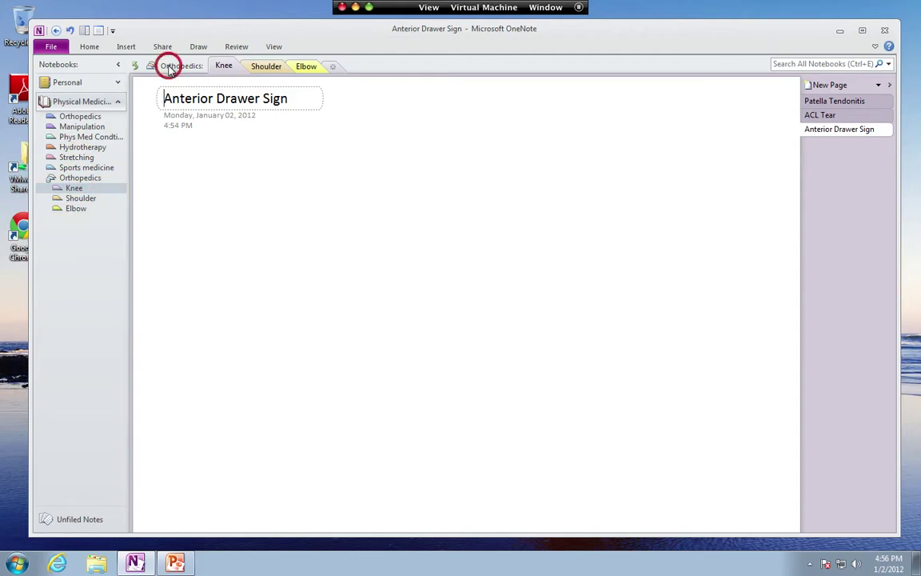
click(221, 64)
click(261, 65)
click(306, 66)
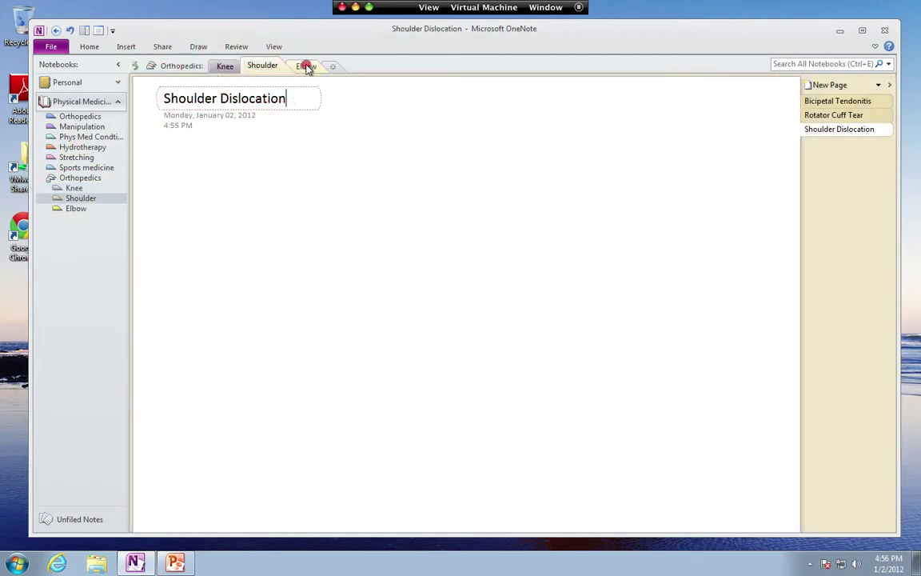
click(269, 67)
click(226, 67)
click(262, 66)
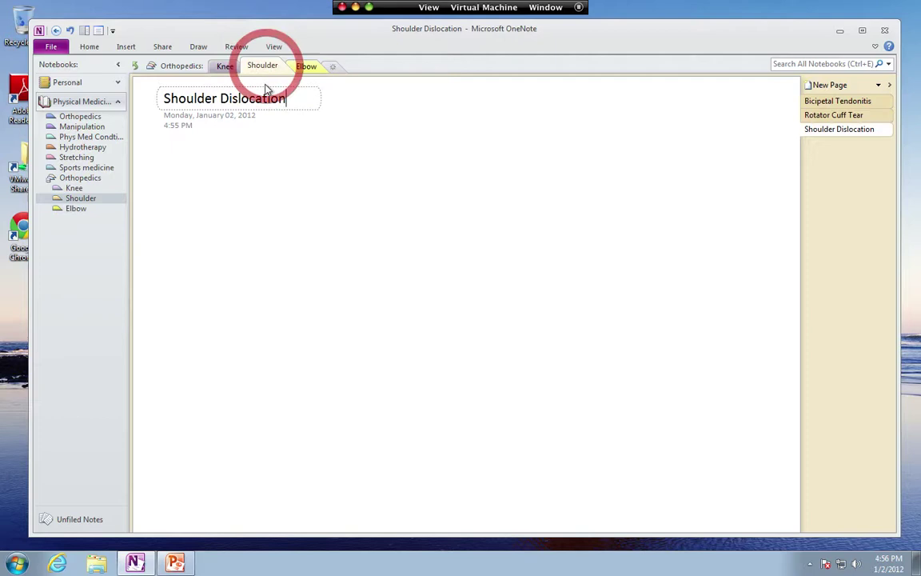
drag(839, 132, 832, 130)
click(352, 169)
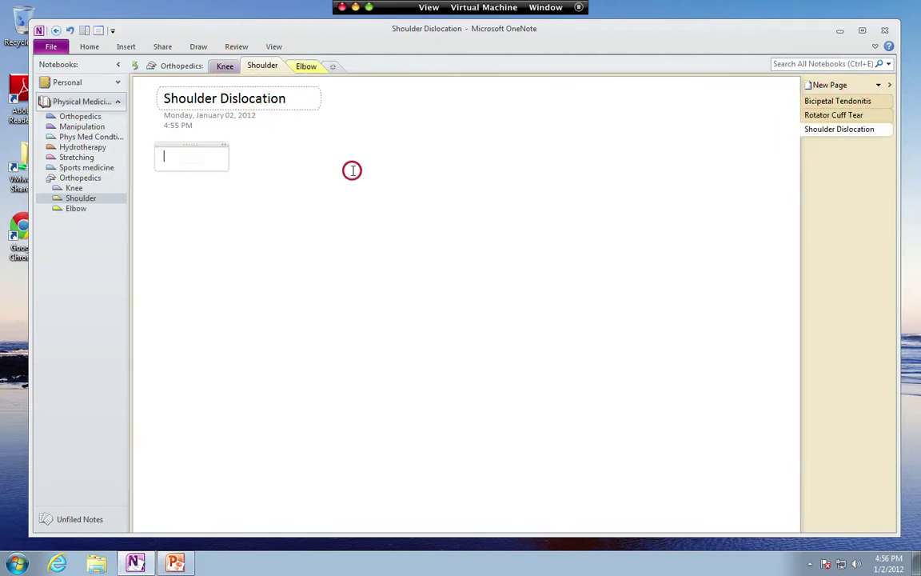
- Write a 'Signs and Symptoms' note on the Rotator Cuff Tear page
click(852, 114)
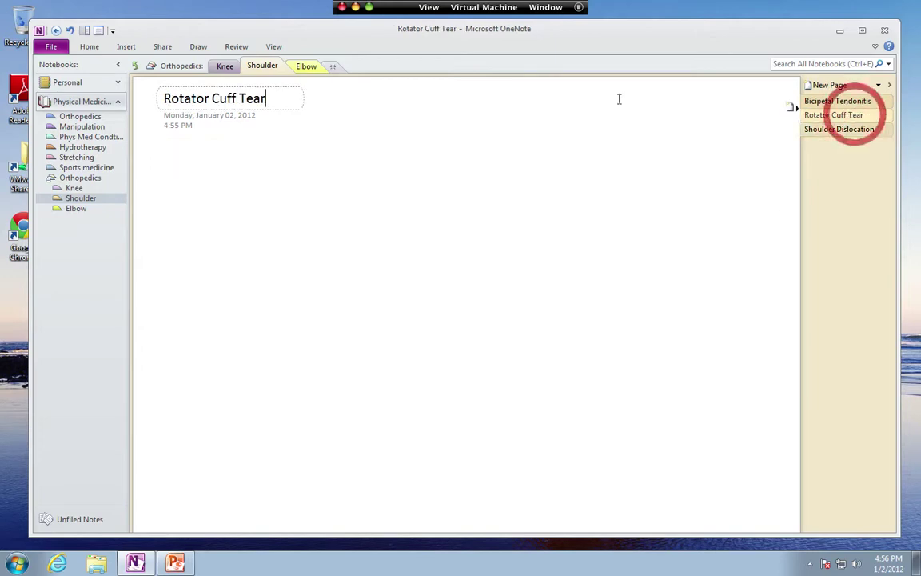
click(157, 154)
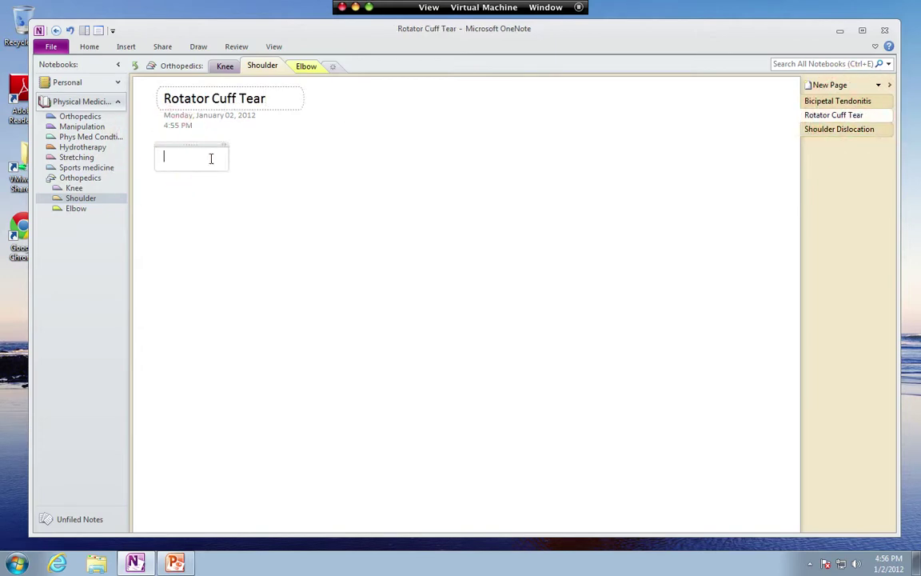
text(Signs and Symptoms)
key(Return)
key(BackSpace)
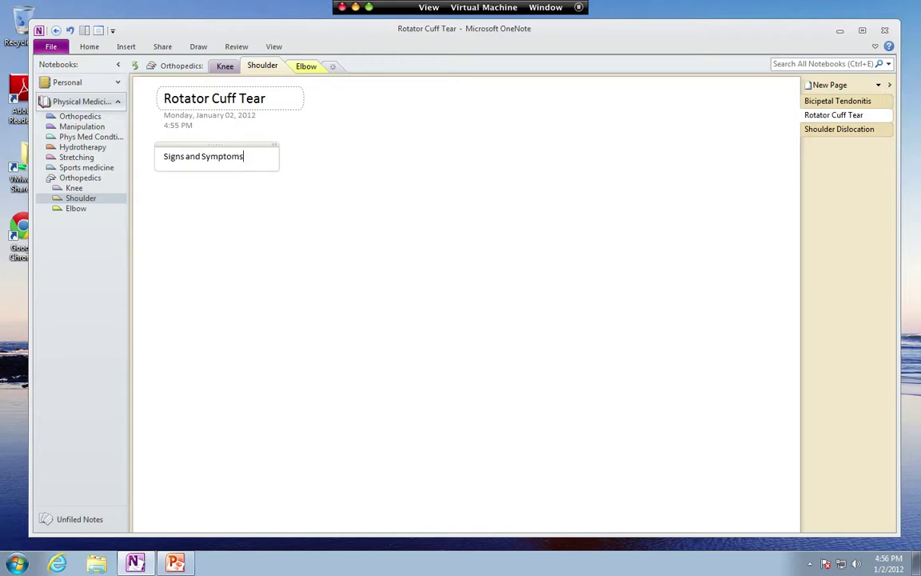
- Add an 'orthopedic Testing' note lower on the page
click(153, 200)
click(181, 251)
click(370, 216)
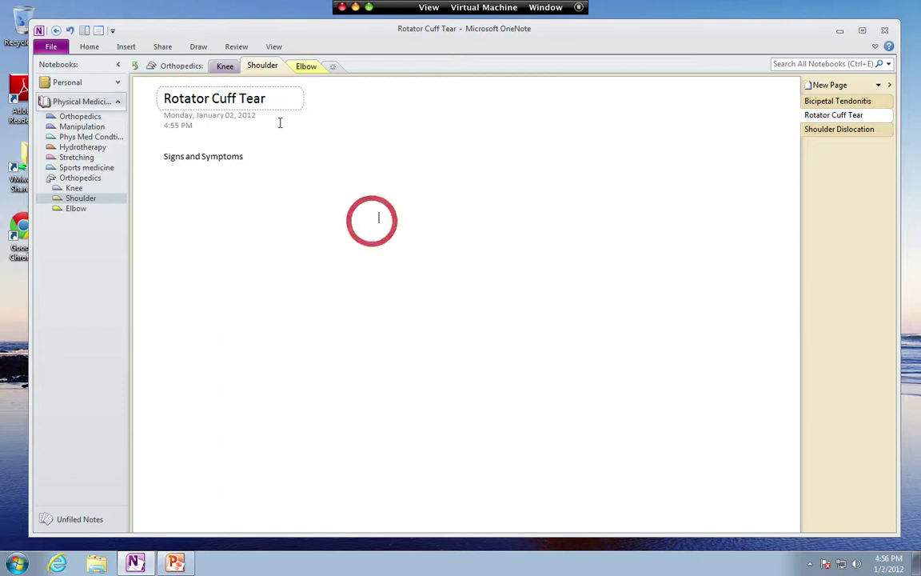
click(171, 286)
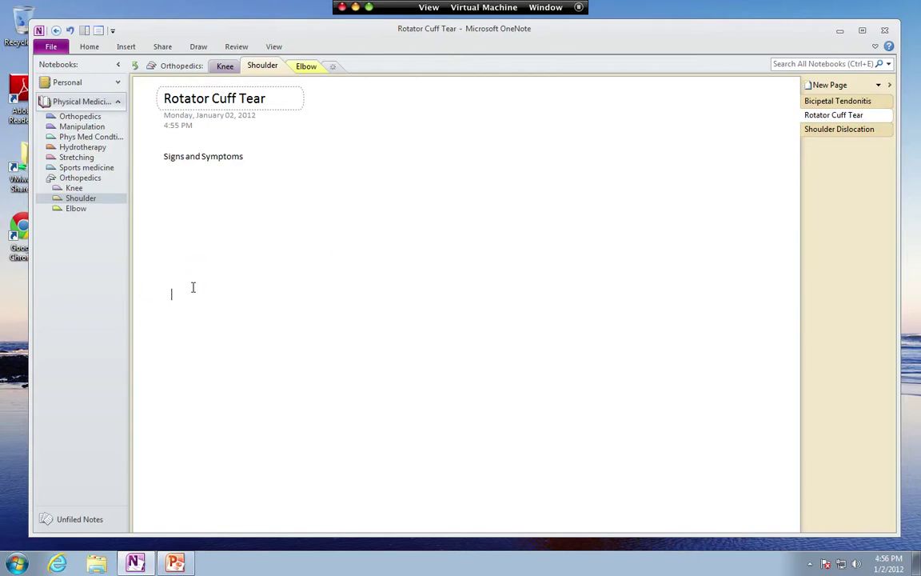
text(o)
text(rthopedic Te)
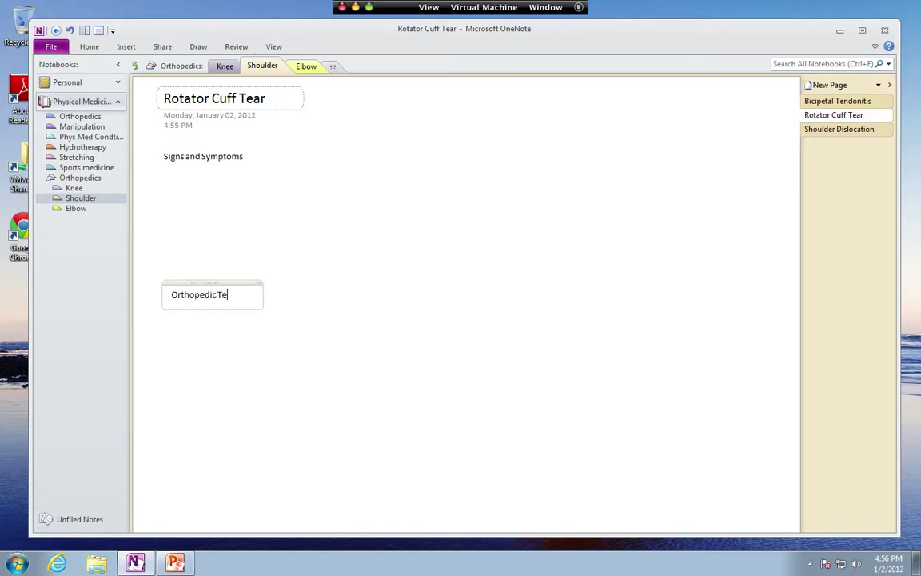
text(sting)
- Rearrange the two notes so Signs and Symptoms sits above Orthopedic Testing
drag(208, 281, 195, 199)
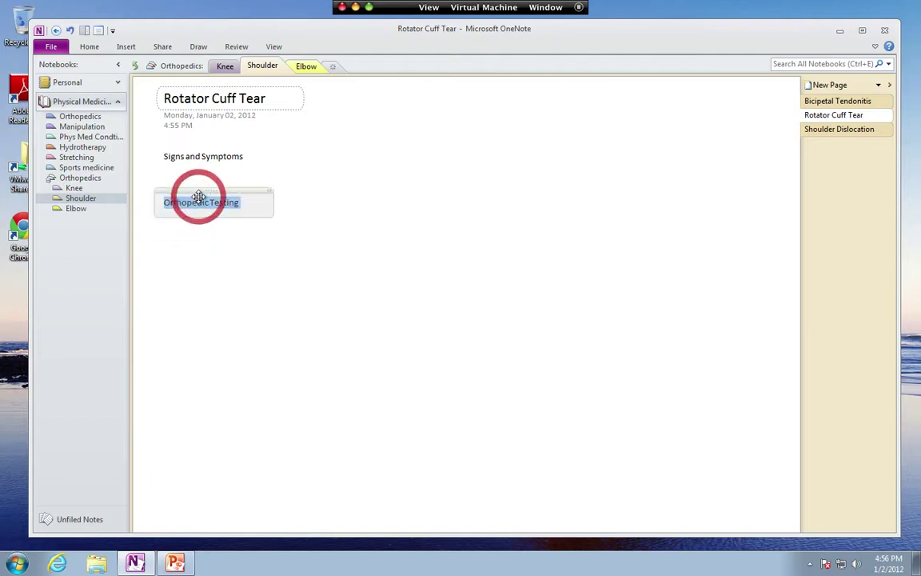
click(197, 222)
click(206, 155)
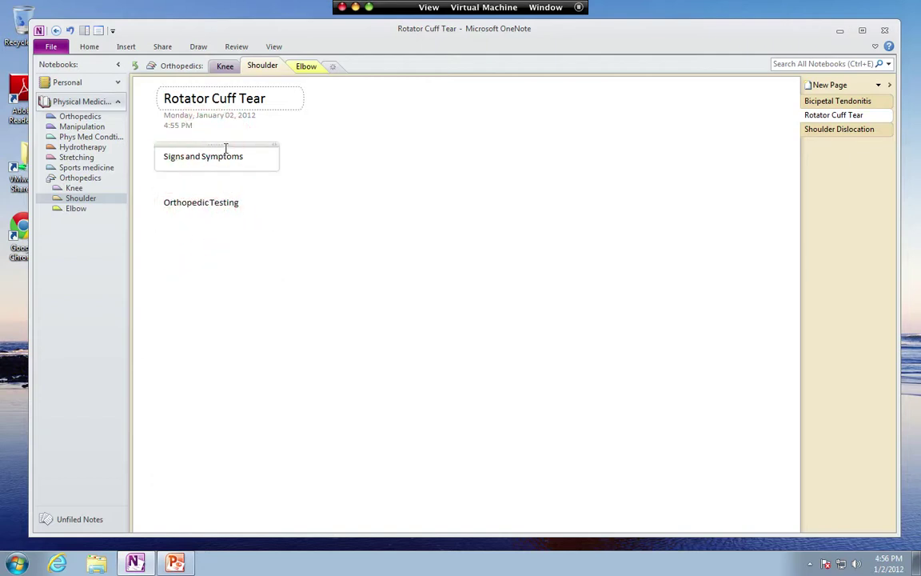
drag(220, 146, 213, 230)
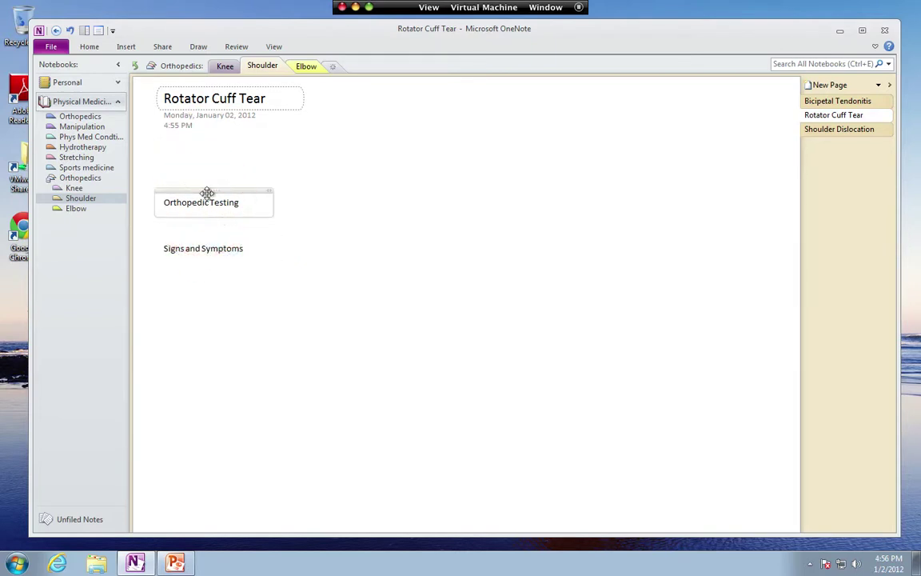
drag(208, 193, 206, 155)
- Add a colon after Orthopedic Testing and bring up the Shoulder slide deck
click(265, 308)
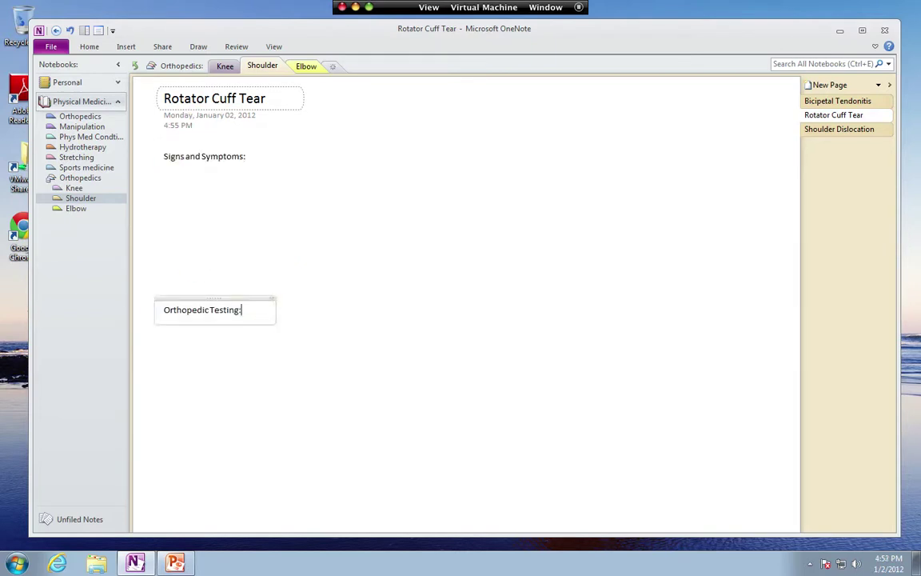
text(:)
key(Return)
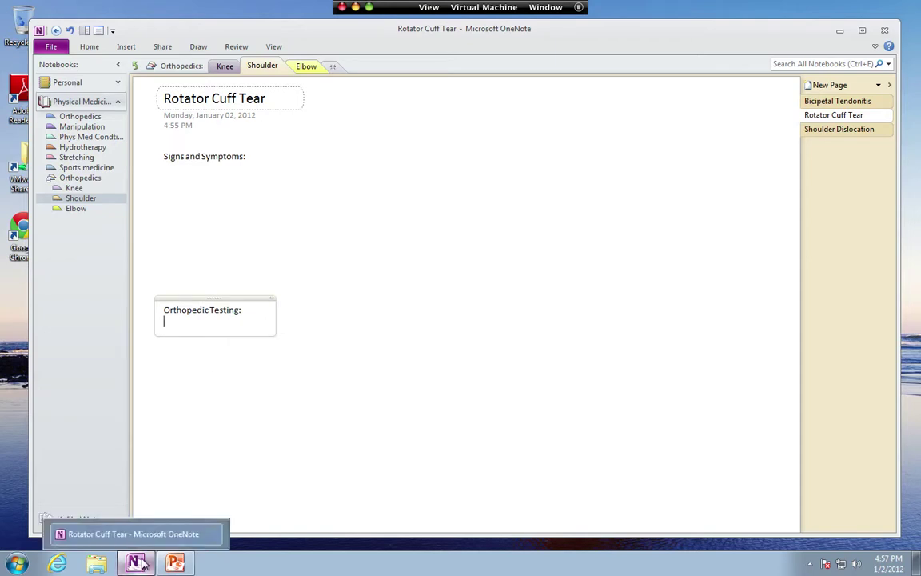
mouse_move(174, 565)
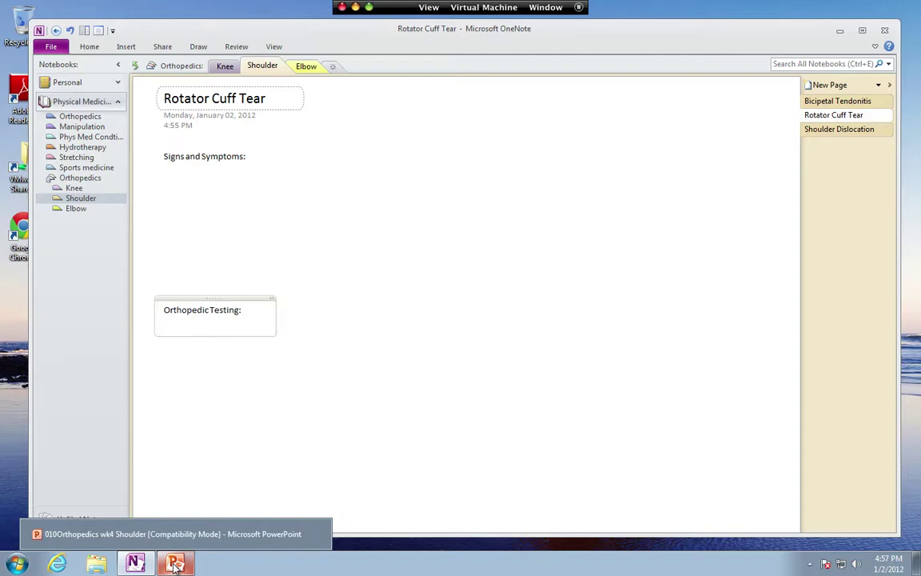
click(168, 533)
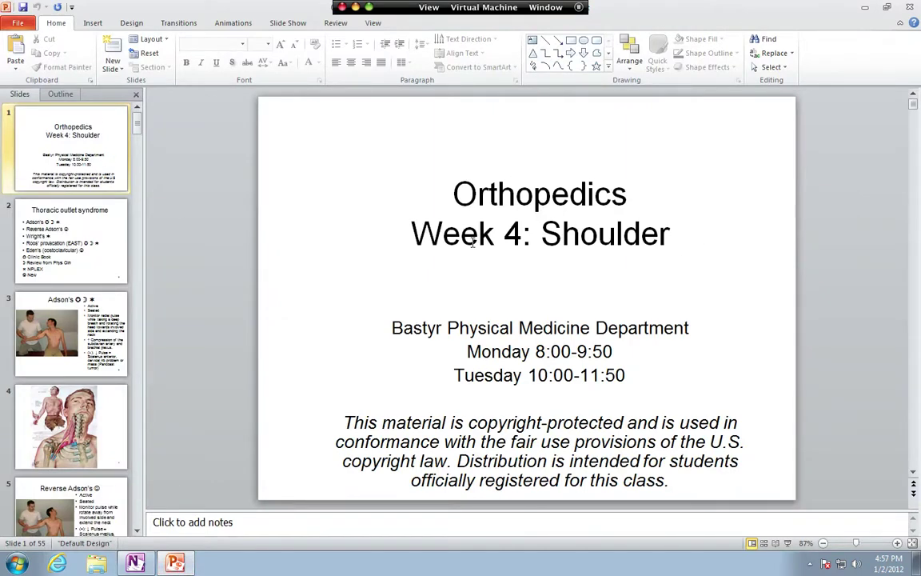
- Show slide 2 and select its 'Thoracic outlet syndrome' title text
click(88, 230)
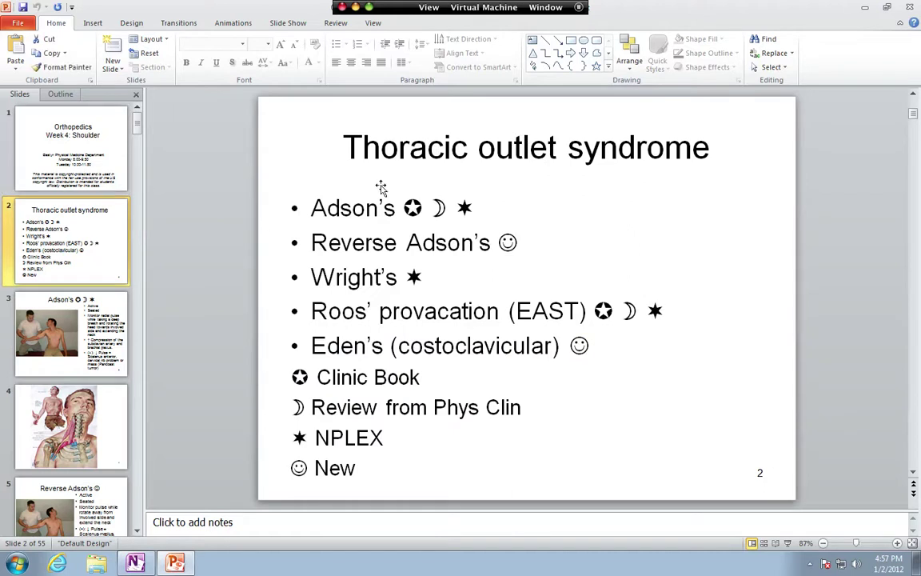
click(354, 146)
drag(312, 148, 685, 145)
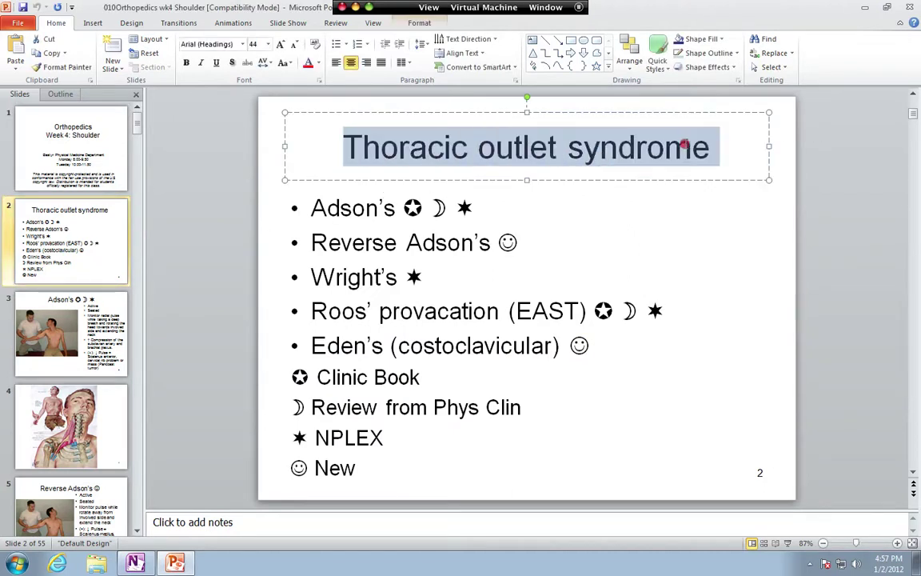
key(super+Tab)
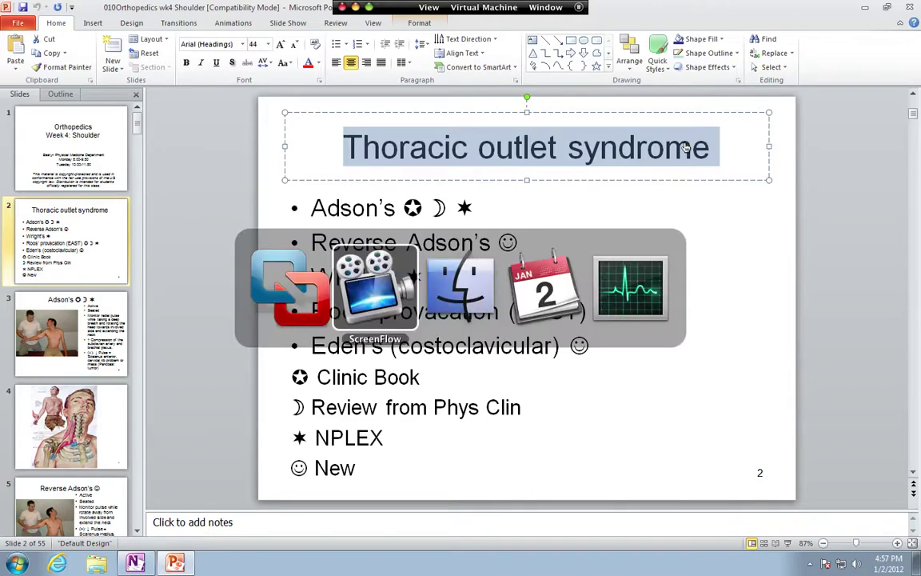
key(super+Tab)
key(super+Tab)
key(super+Tab)
key(super+Tab)
key(super)
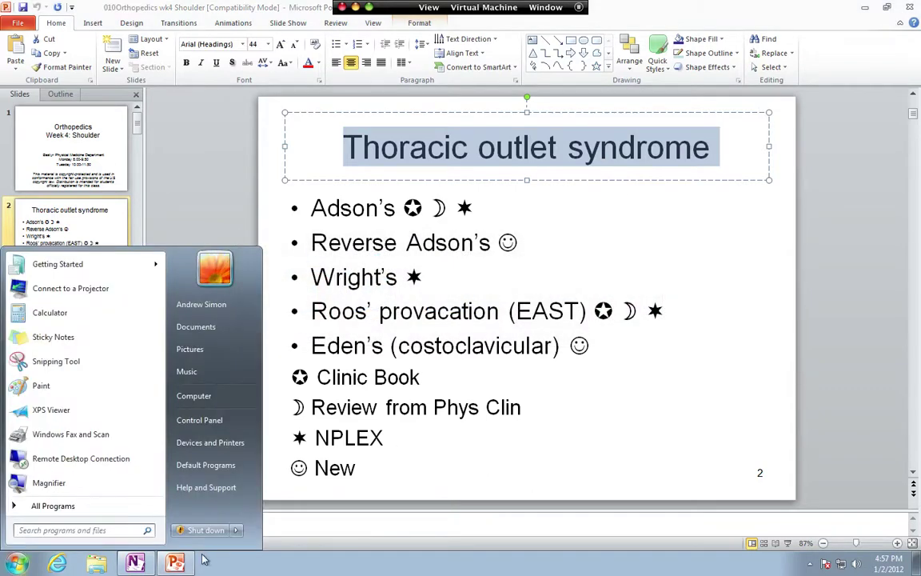
- Create a new Shoulder page titled 'Thoracic Outlet Syndrome' in OneNote
click(135, 563)
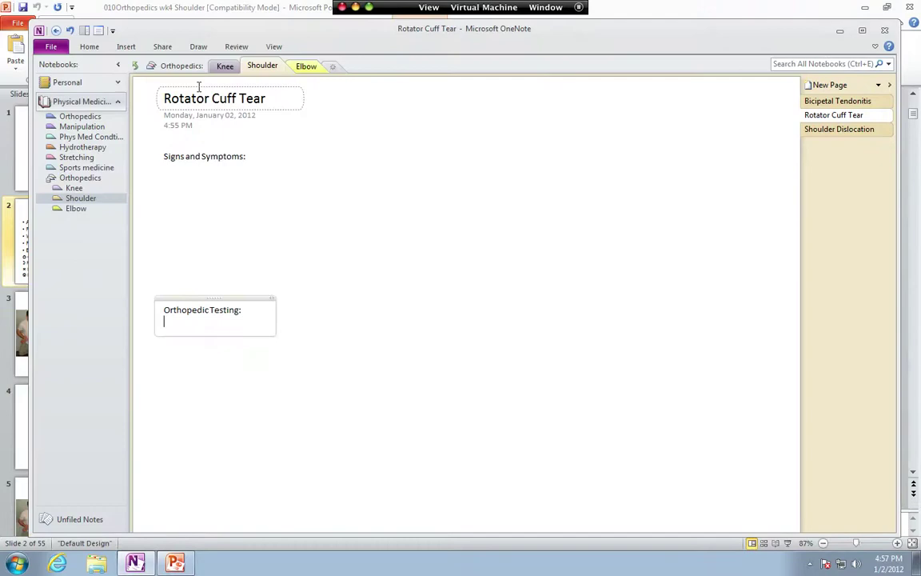
click(256, 64)
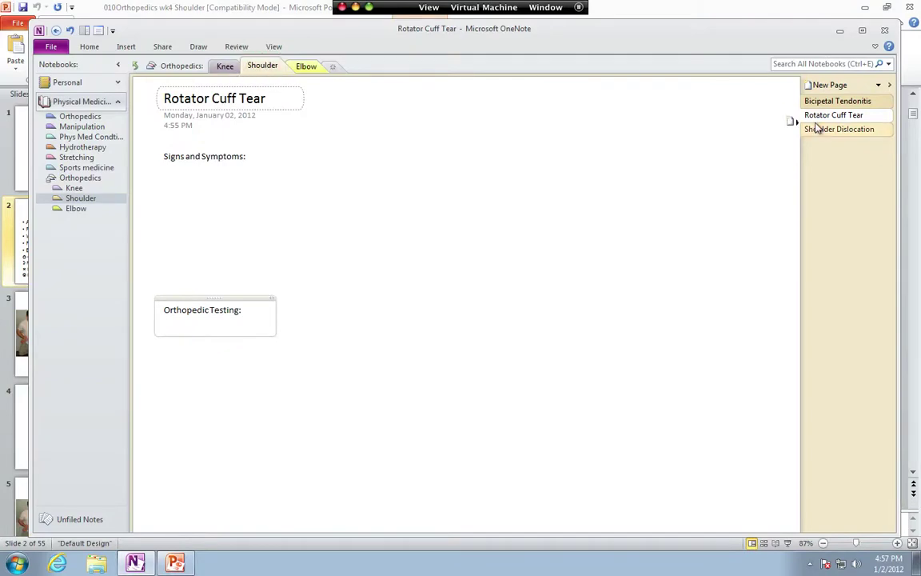
click(828, 85)
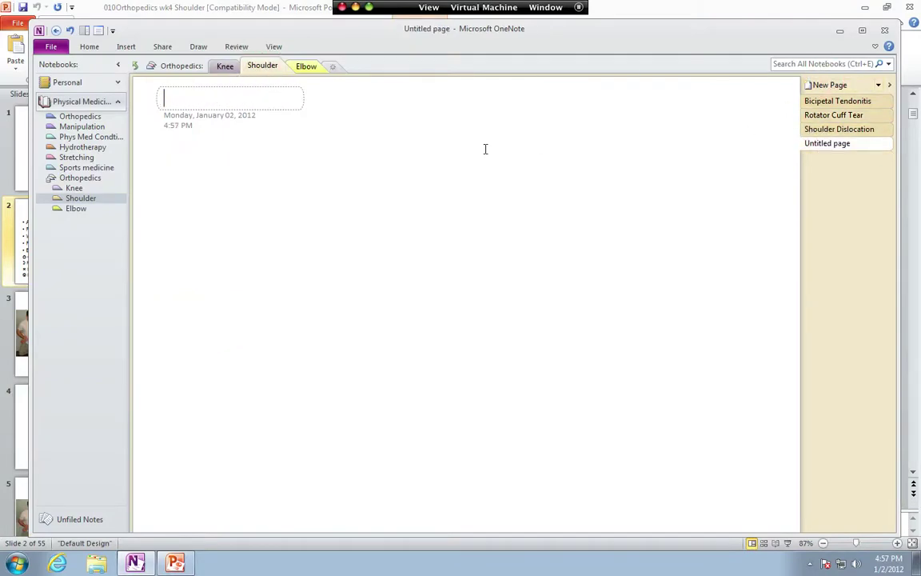
text(Thoracic Ou)
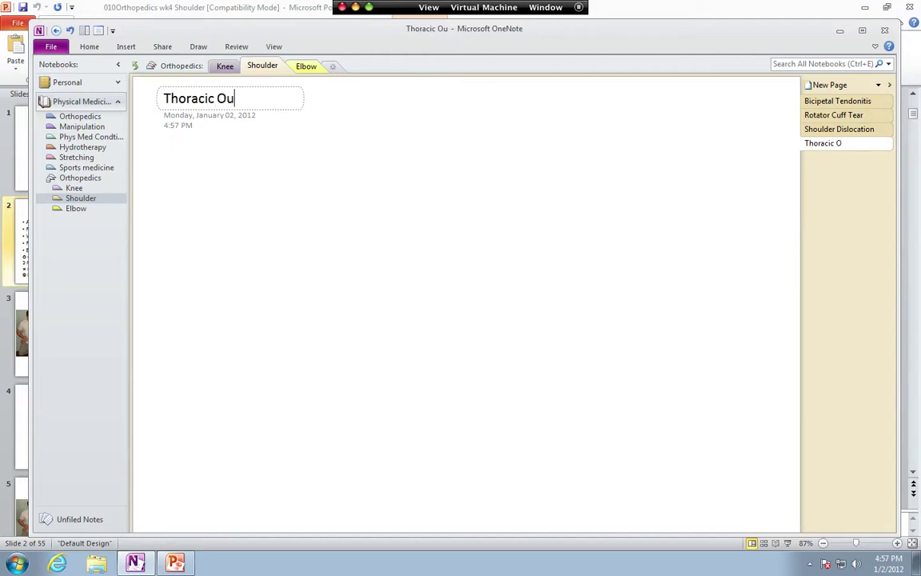
text(tlet Syndr)
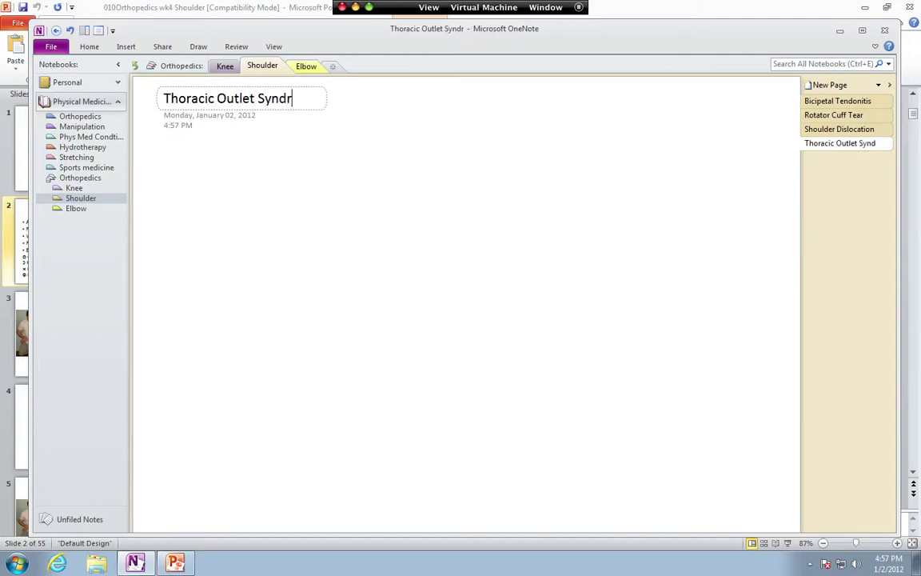
text(ome)
key(Return)
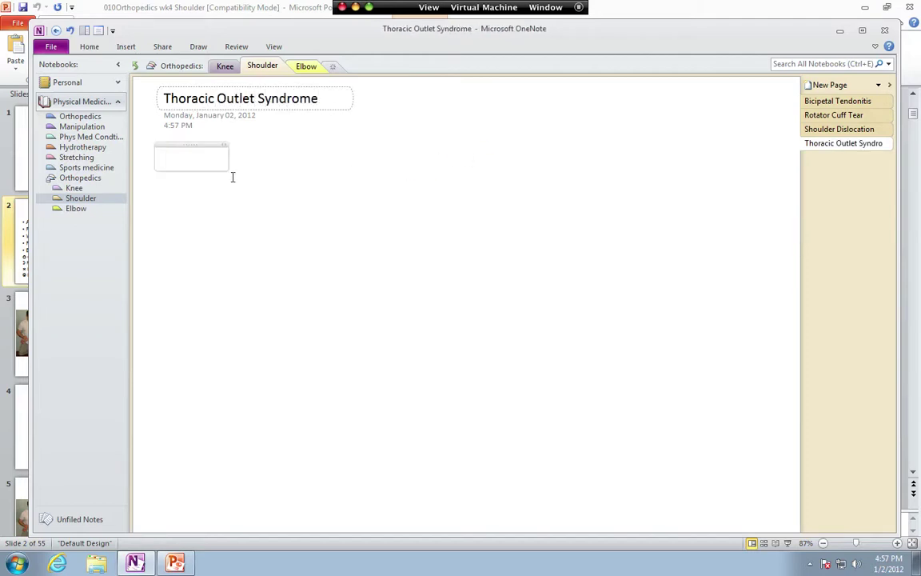
- Show slide 3 and select the word 'Adson's' in its title
click(175, 563)
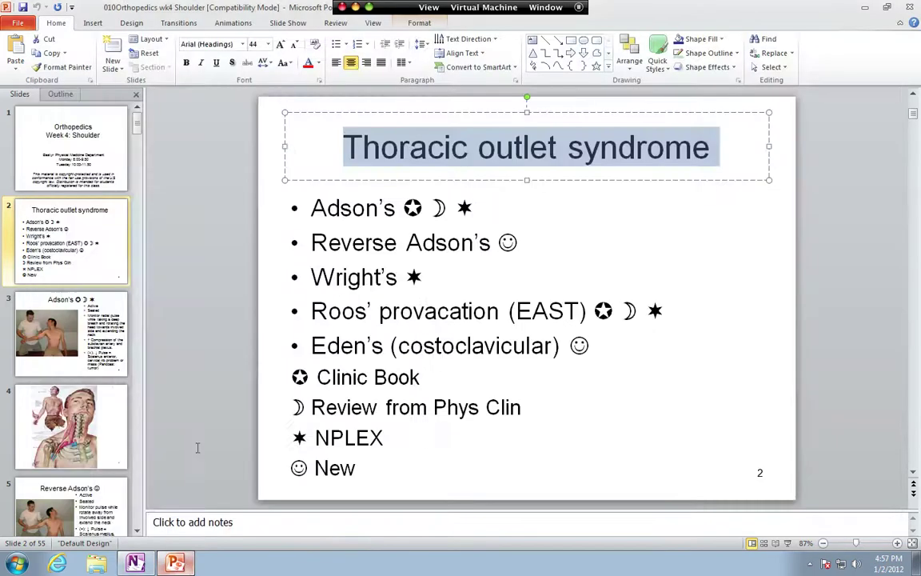
click(382, 292)
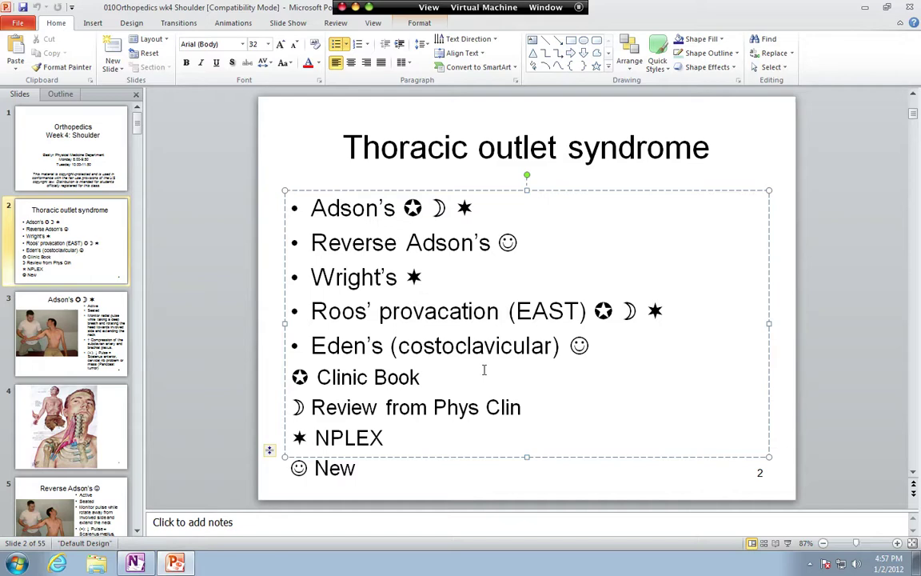
click(84, 300)
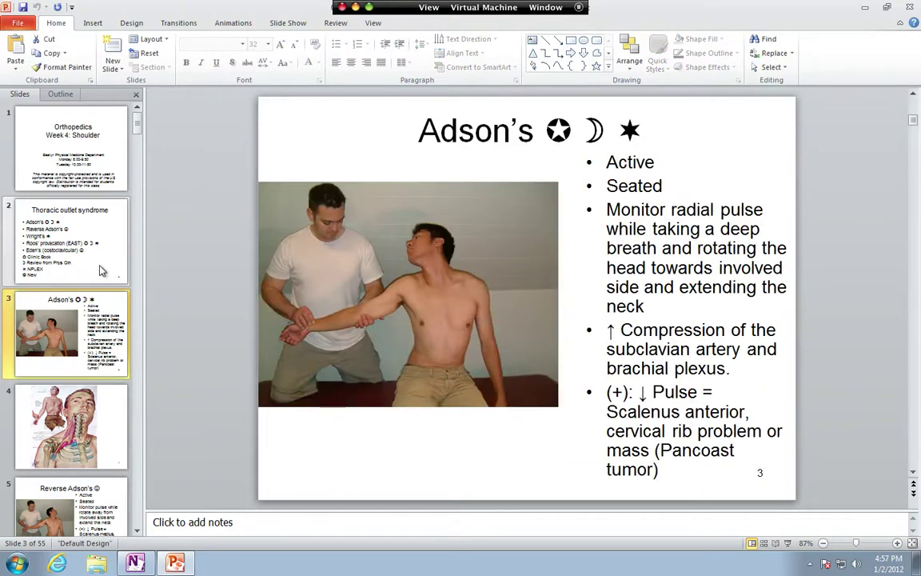
click(458, 137)
double_click(458, 138)
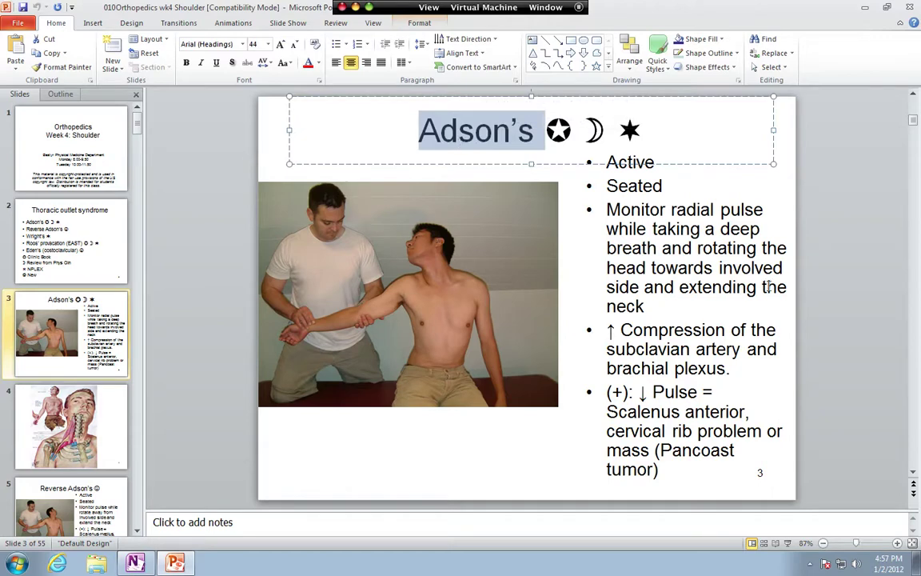
click(767, 286)
click(469, 136)
drag(440, 132, 417, 132)
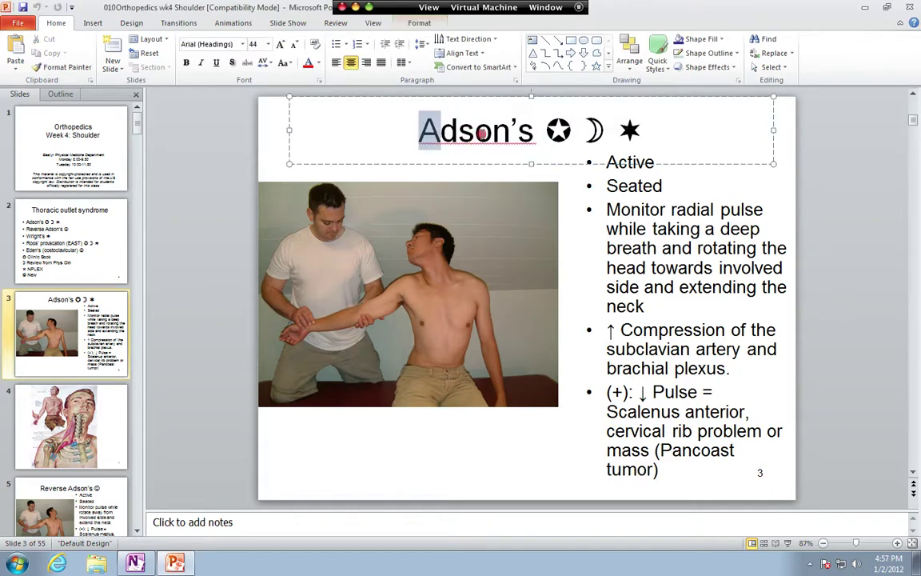
drag(482, 134, 534, 141)
key(ctrl+c)
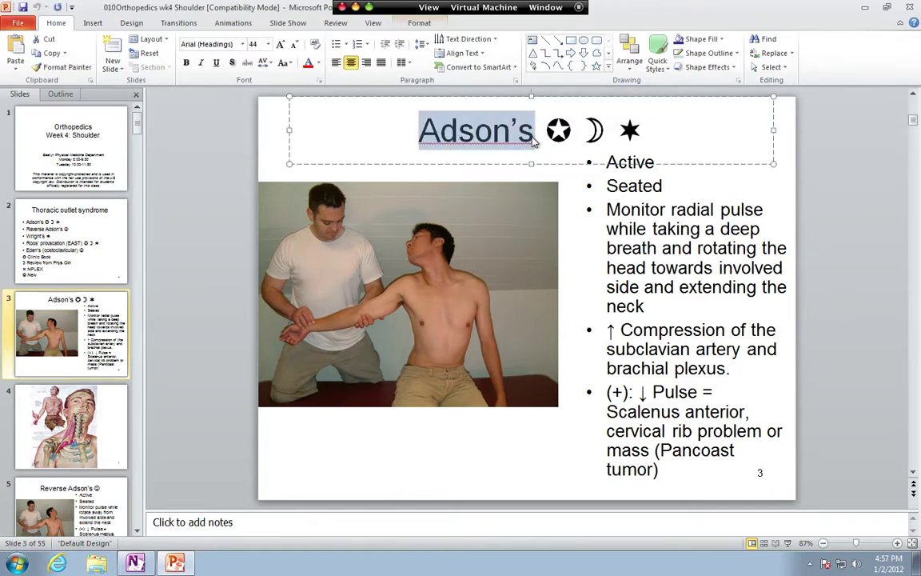
key(super+Tab)
key(super+Tab)
key(super+Tab)
key(super+Tab)
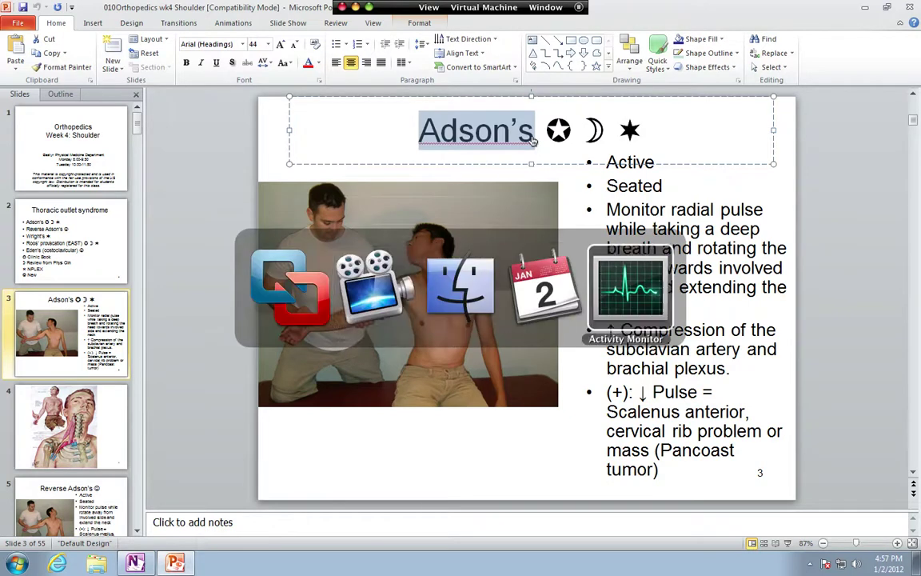
key(super+Tab)
key(super)
click(175, 563)
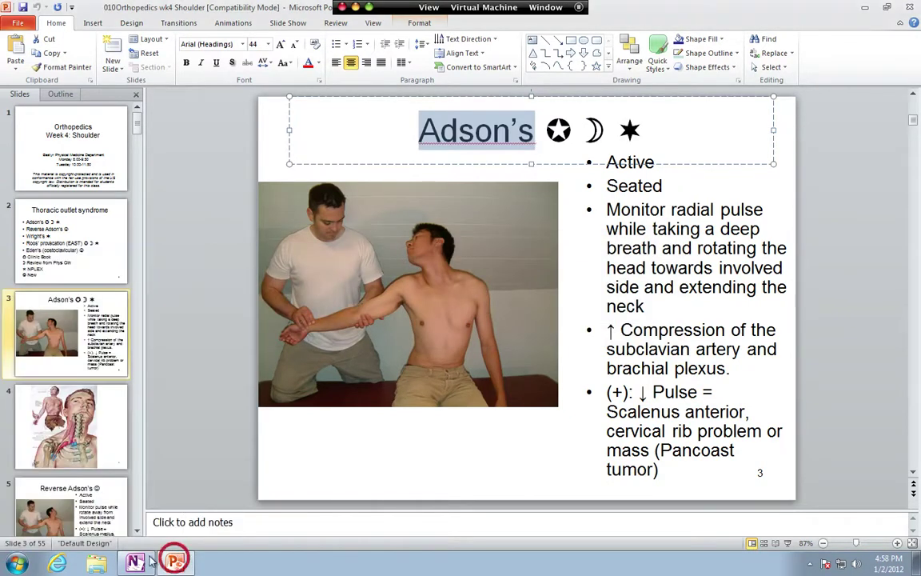
- Create a new Shoulder page titled 'Adson's test', leaving its body empty
click(135, 563)
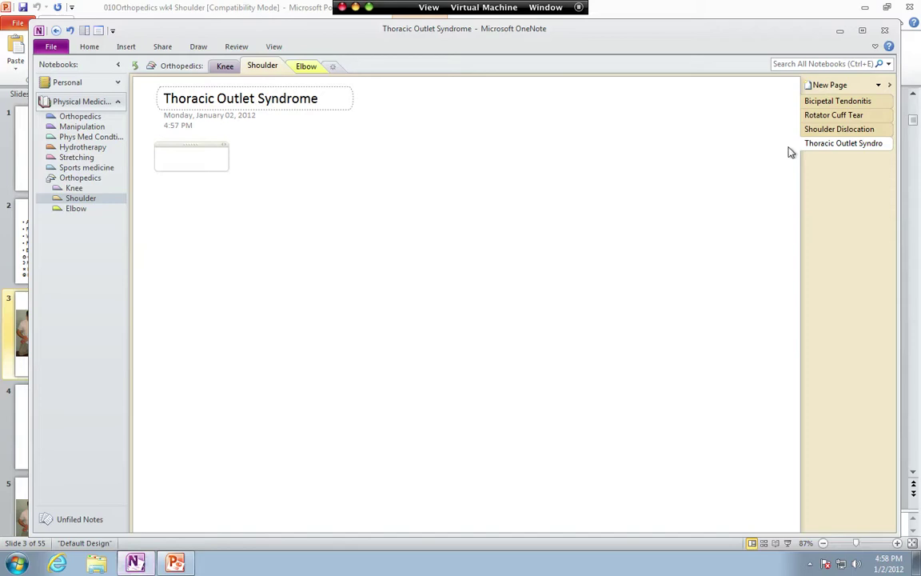
click(839, 85)
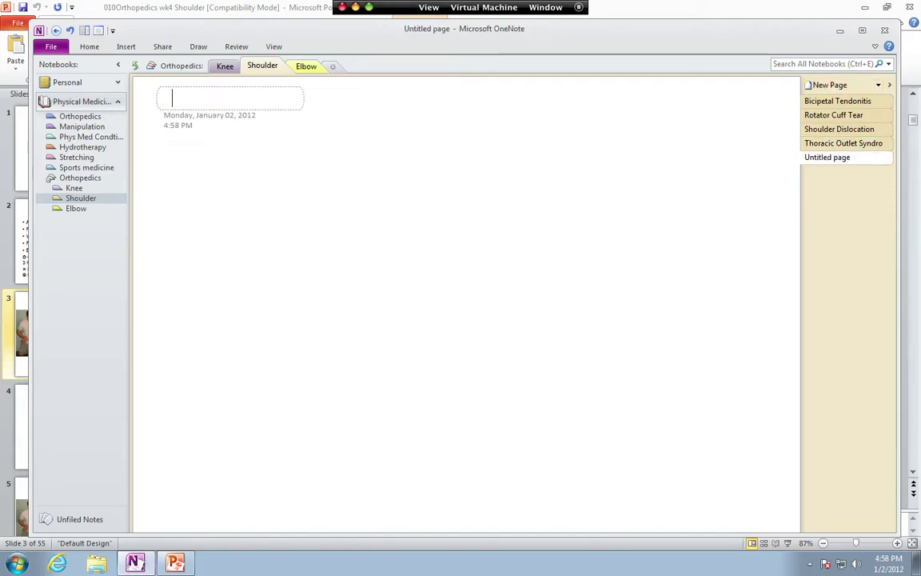
text(Adson's )
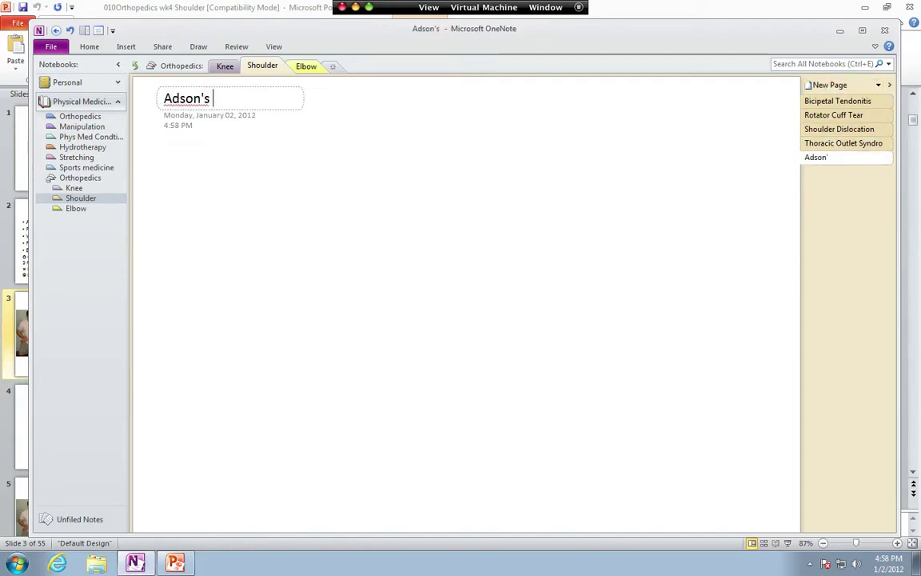
text(test)
drag(366, 131, 240, 169)
click(167, 150)
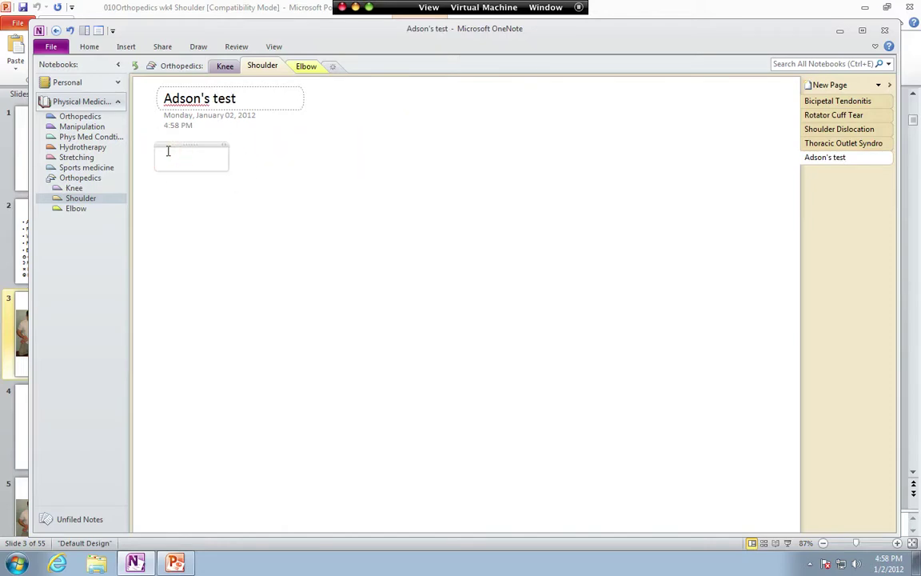
key(ctrl+v)
drag(300, 178, 86, 176)
key(BackSpace)
key(super+Tab)
key(super+Tab)
key(super+Tab)
key(super+Tab)
key(super+Tab)
key(super)
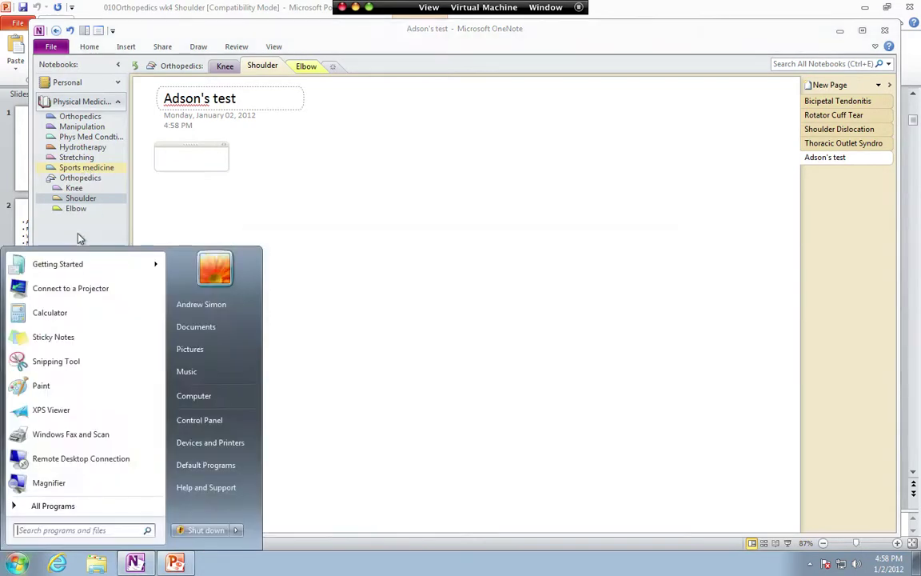
- Select the Adson's slide bullet list from 'Active' to 'tumor)', then return to OneNote
click(175, 563)
click(609, 286)
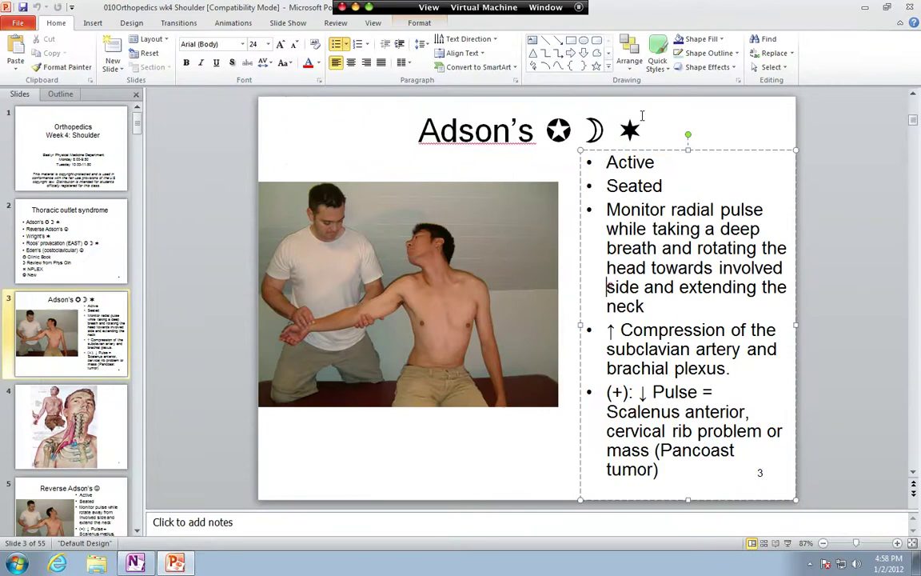
drag(611, 169, 697, 461)
key(ctrl+c)
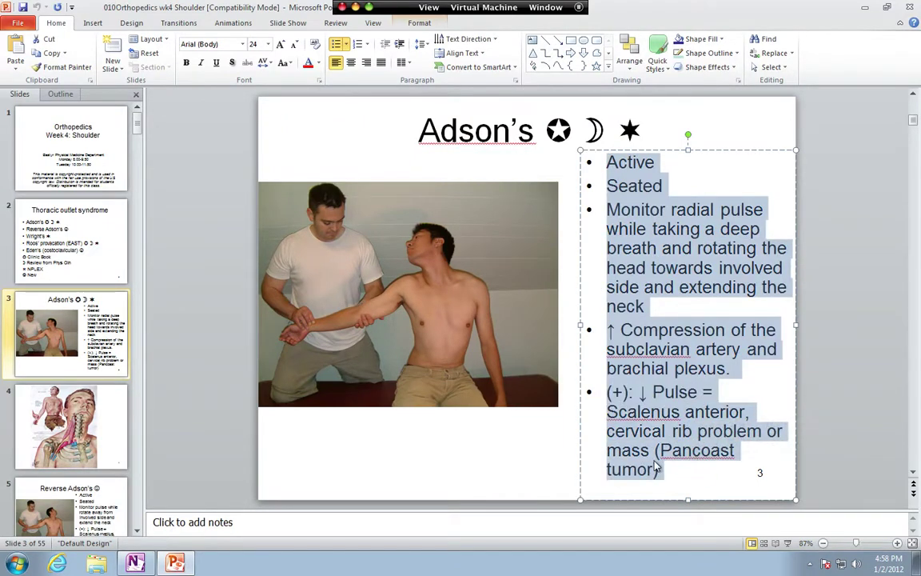
key(super)
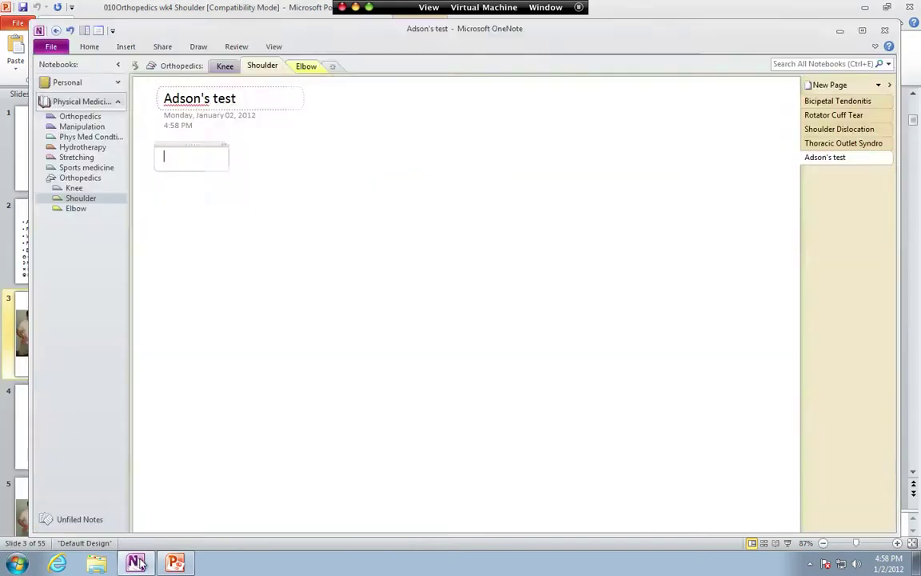
click(134, 564)
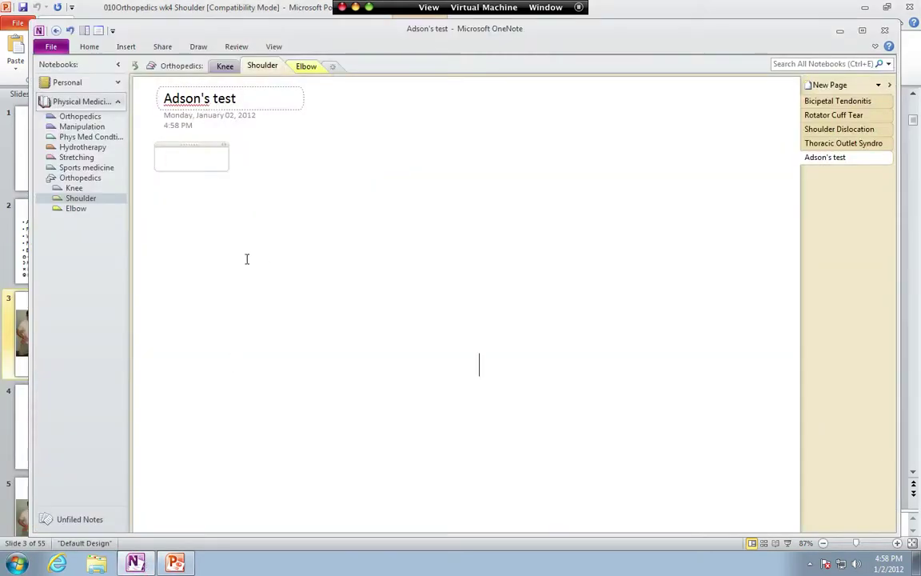
- Paste the five Adson's bullets onto the page and set them to 14-point font
key(ctrl+v)
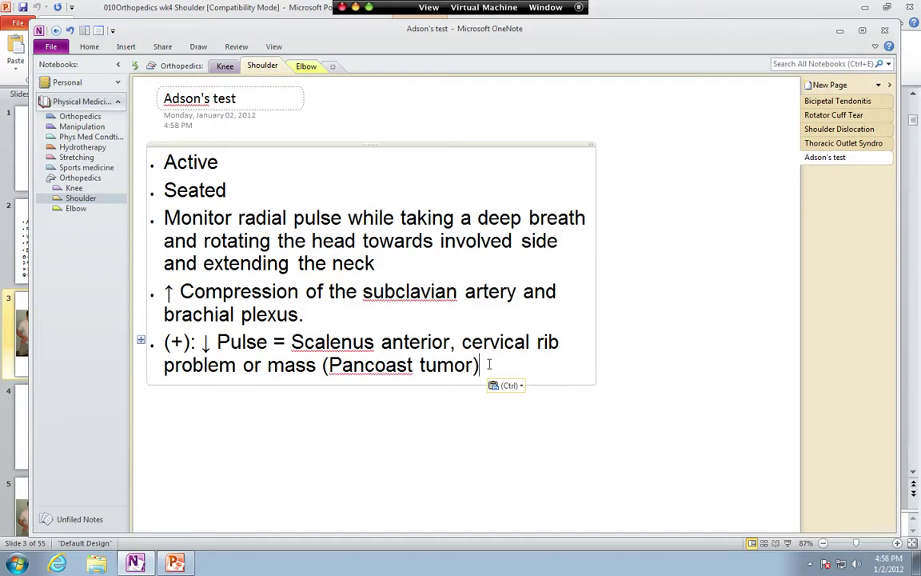
drag(489, 363, 150, 163)
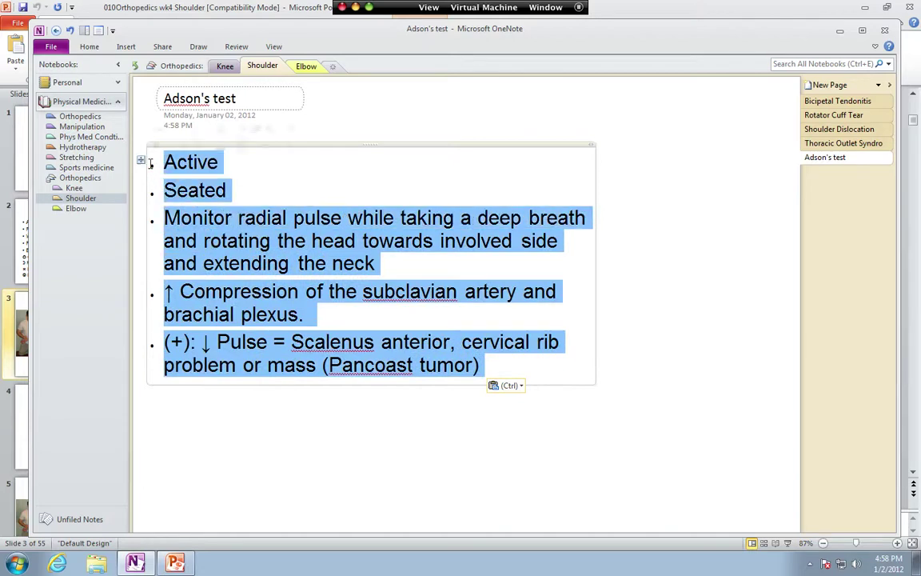
right_click(205, 166)
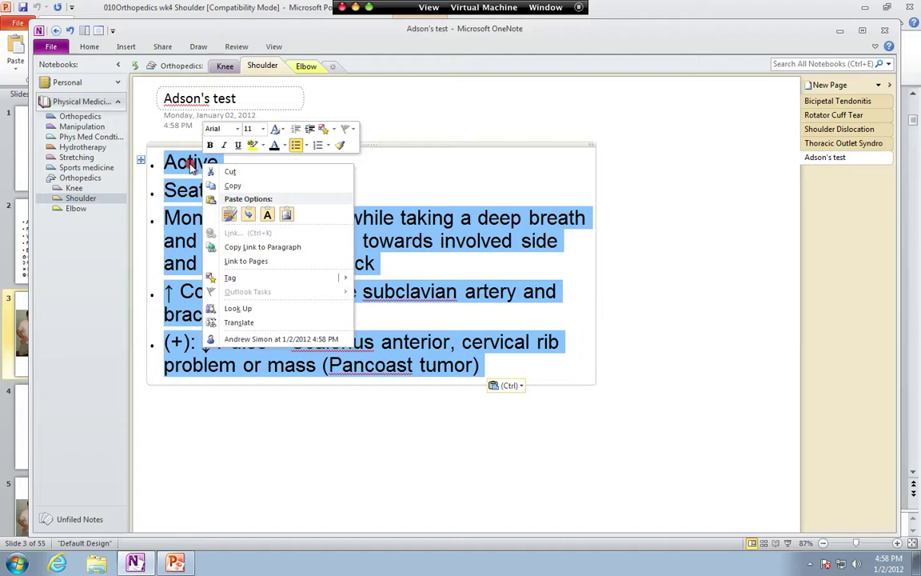
click(179, 160)
click(88, 46)
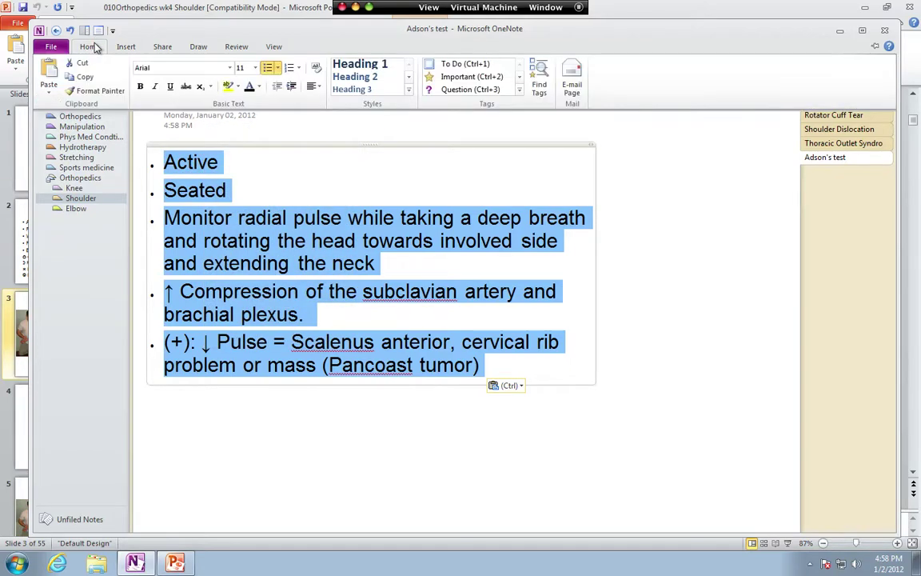
click(255, 67)
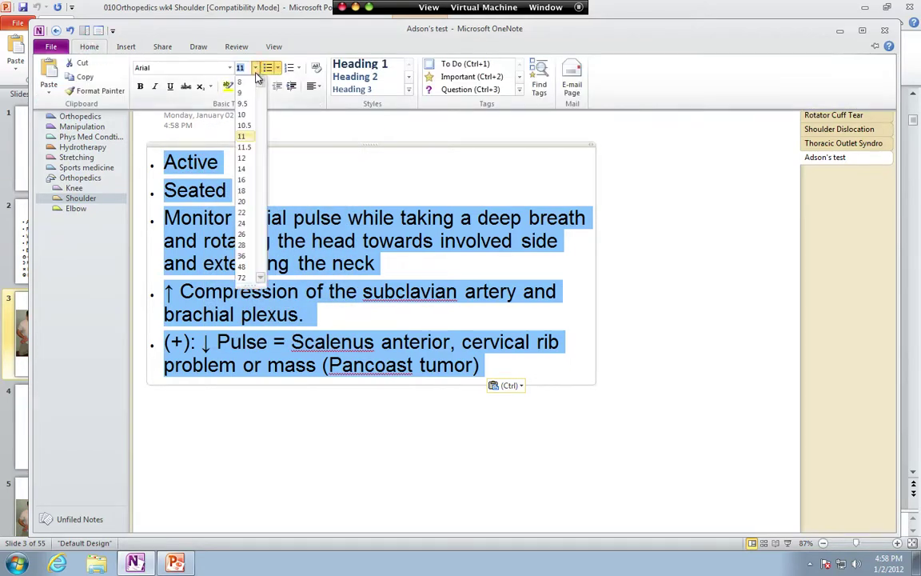
click(244, 115)
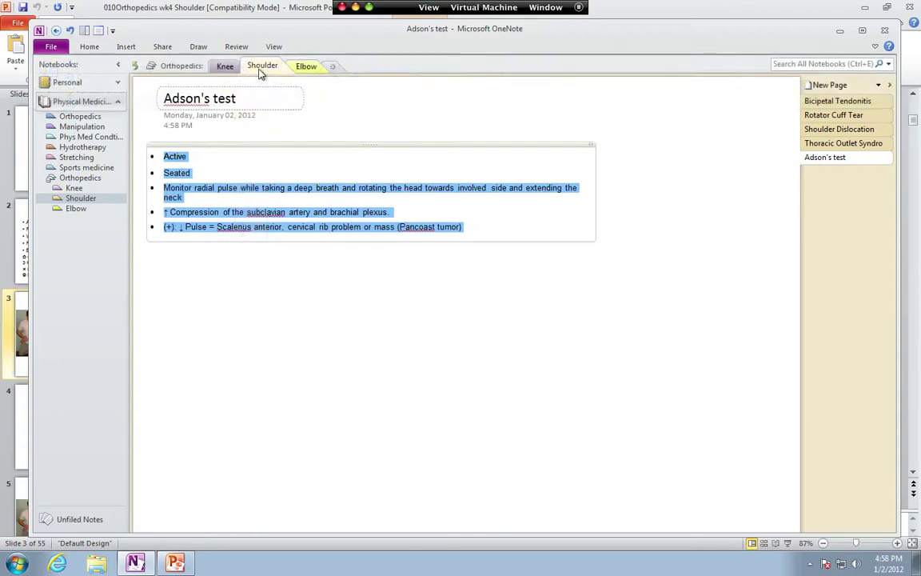
click(89, 48)
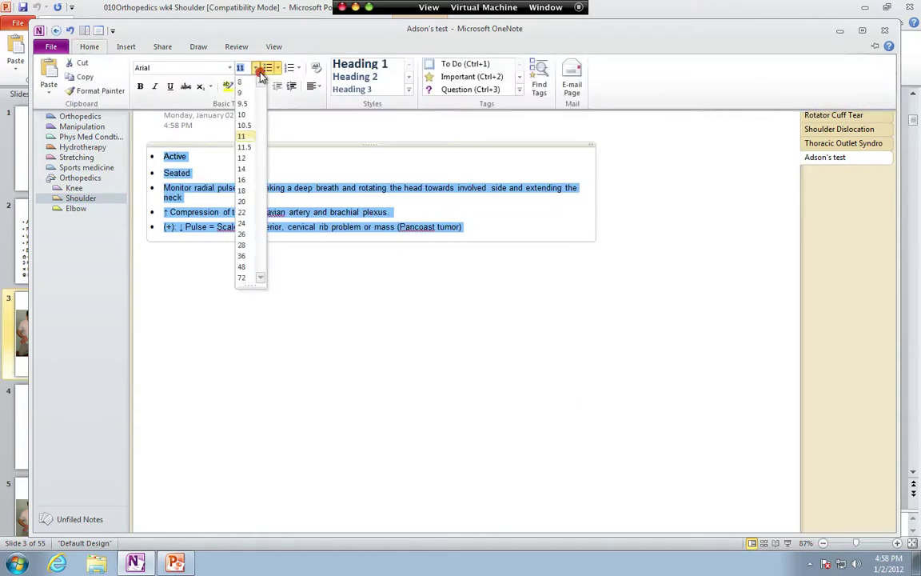
click(243, 169)
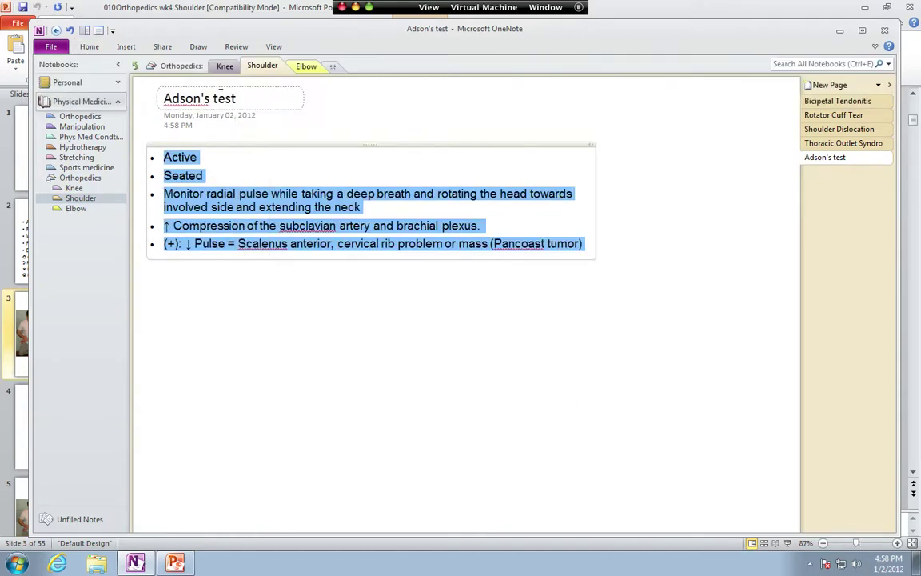
click(235, 276)
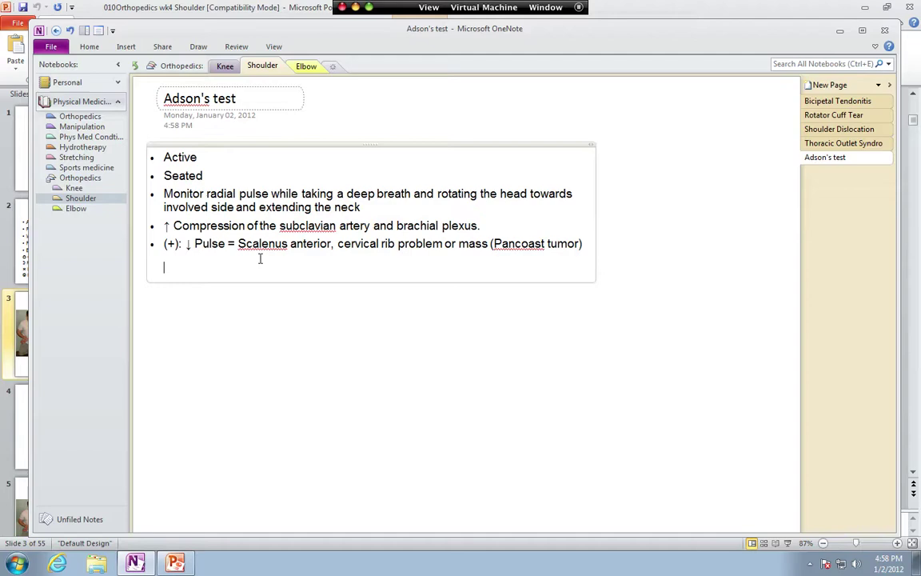
- Paste the Adson's test photo from the slide below the bullets
click(174, 562)
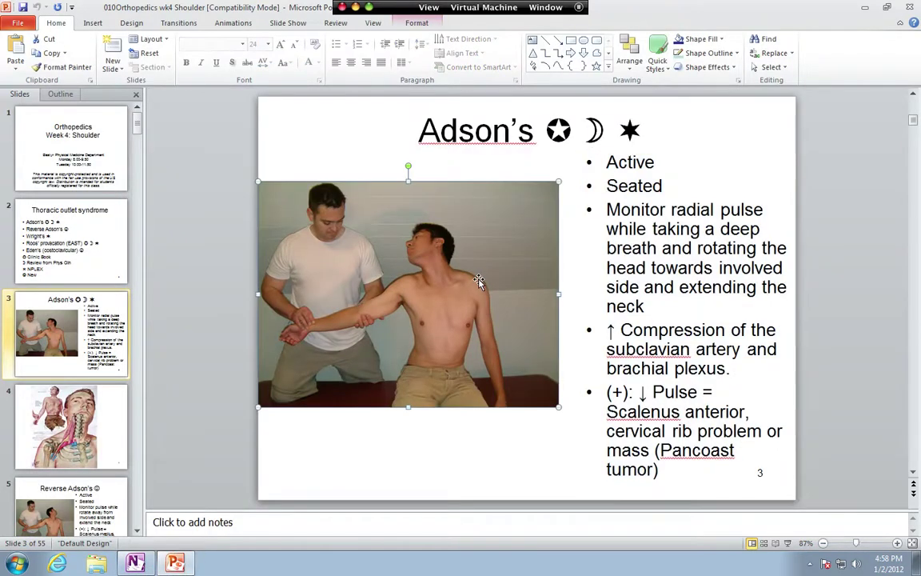
click(137, 563)
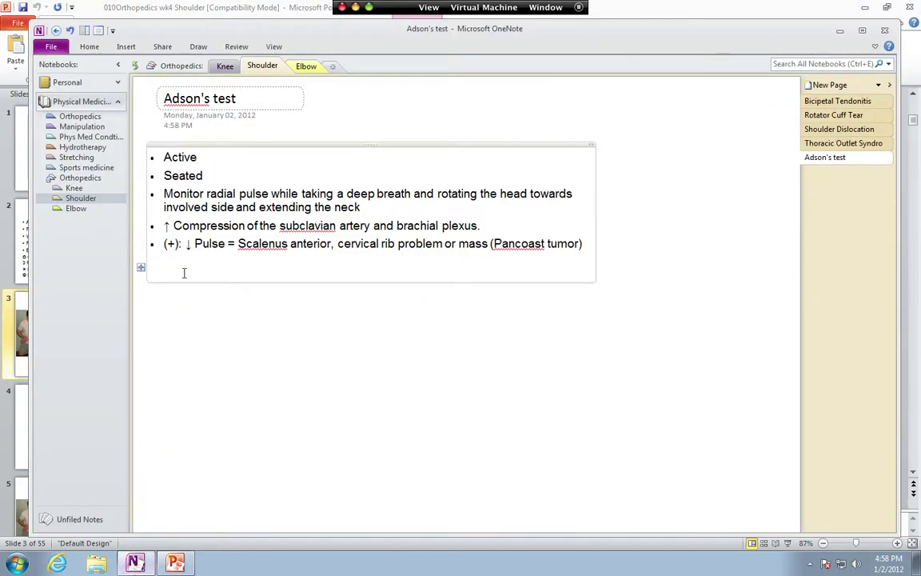
key(ctrl+v)
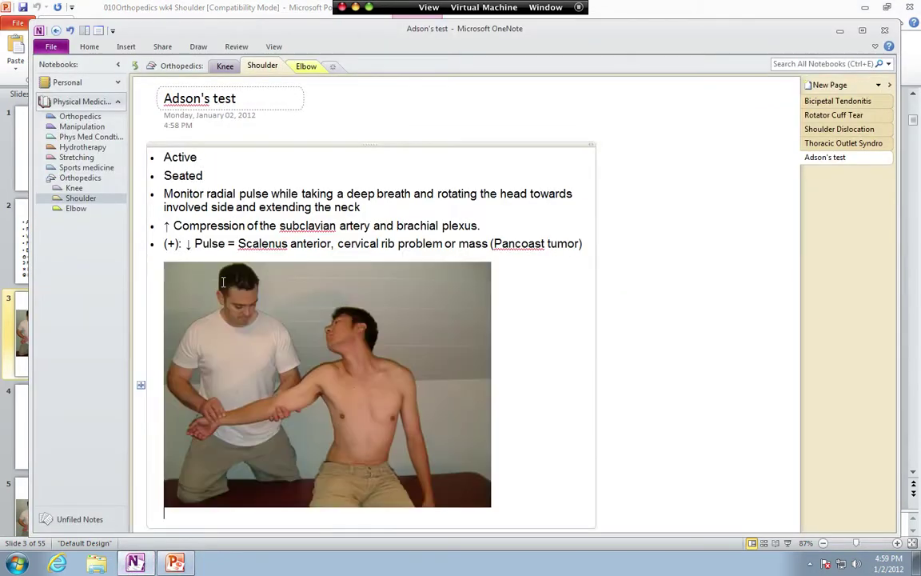
click(640, 354)
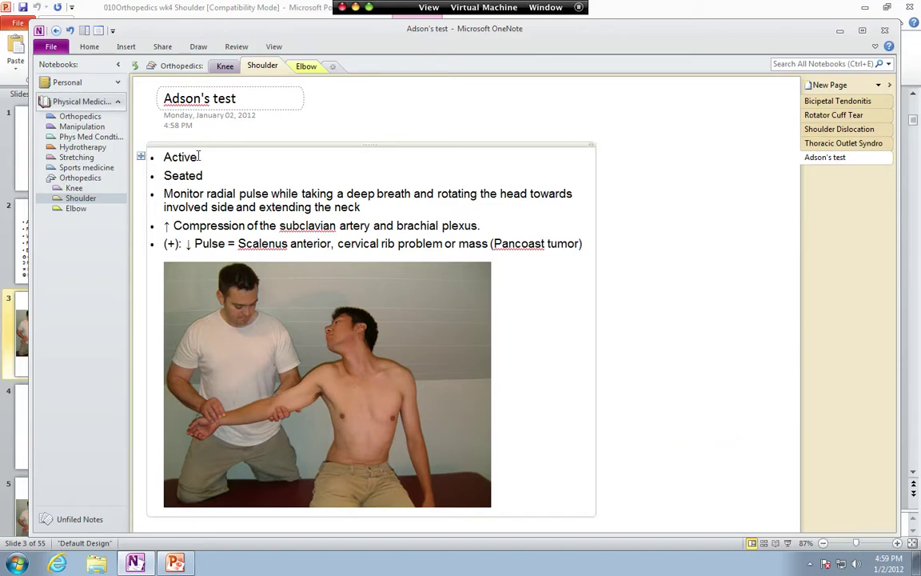
- Add the opening bullet 'This Orthopedic Test is used for Thoracic Outlet Syndrome' and remove the blank bullet
click(175, 140)
key(Return)
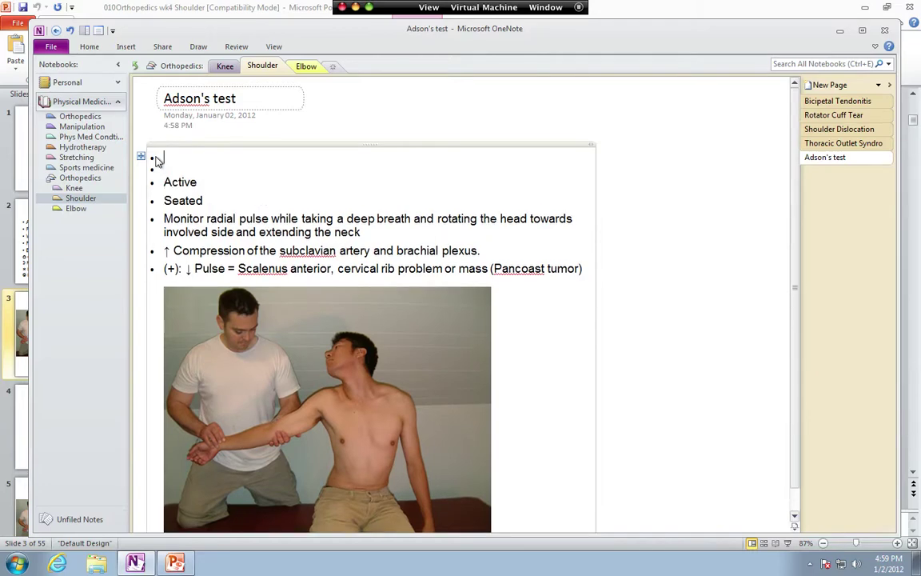
text(This Orthoped)
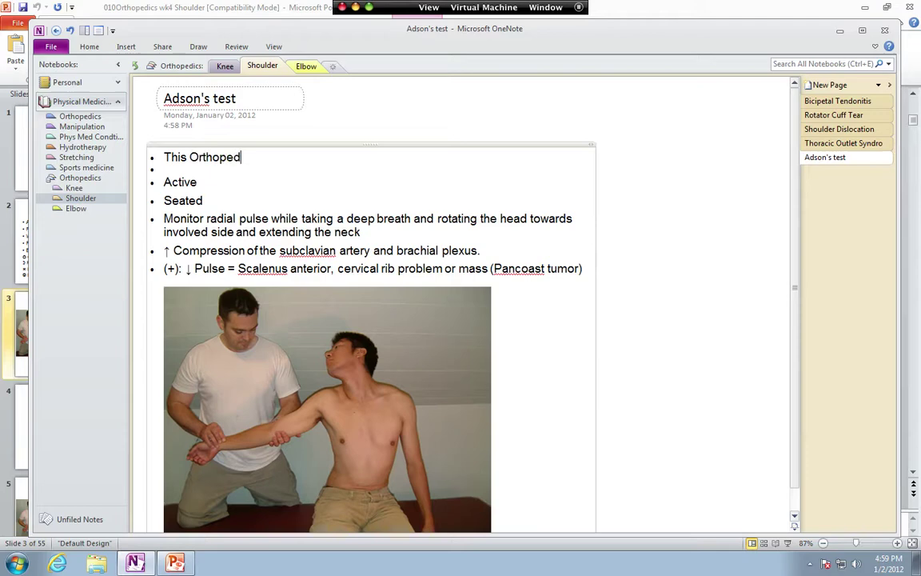
text(ic Test is used for )
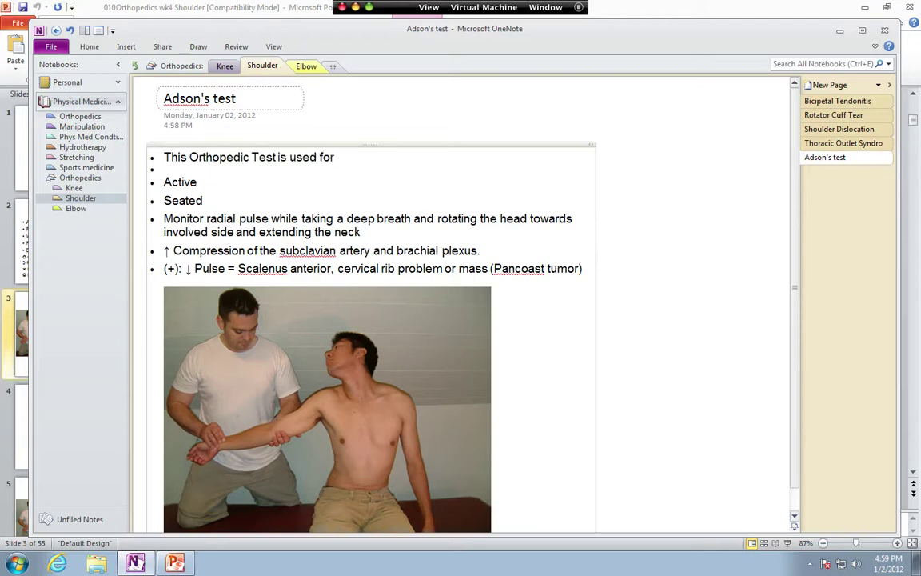
text(Thoracic Out)
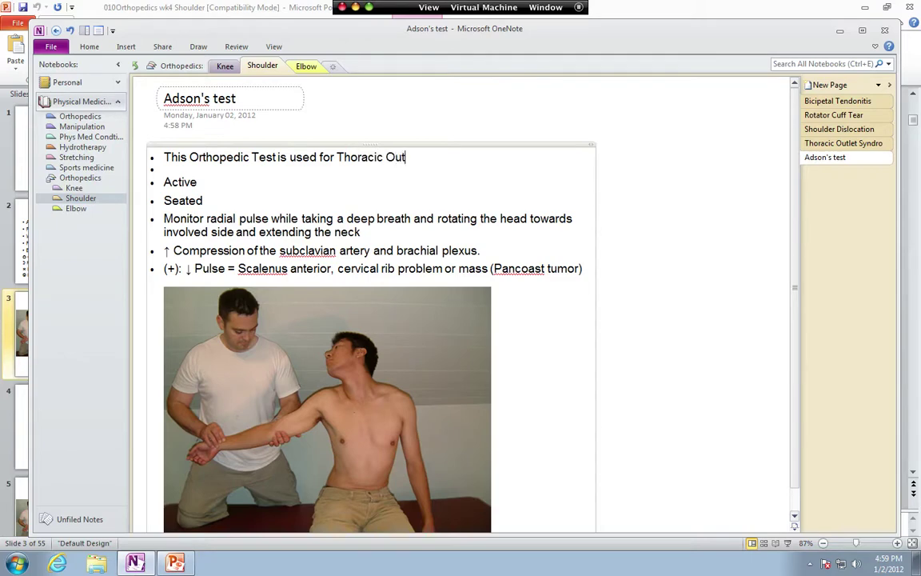
text(let Syndrom)
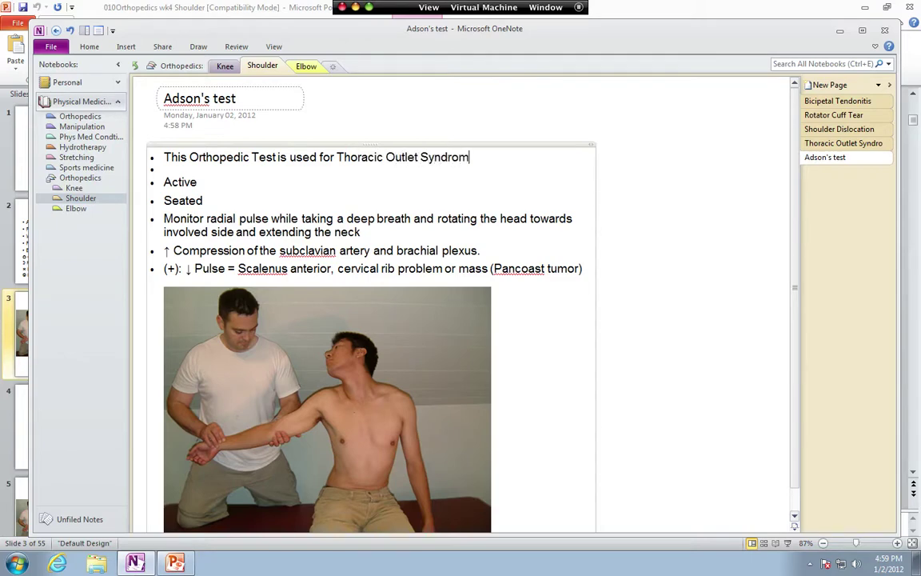
text(e)
click(129, 168)
key(Delete)
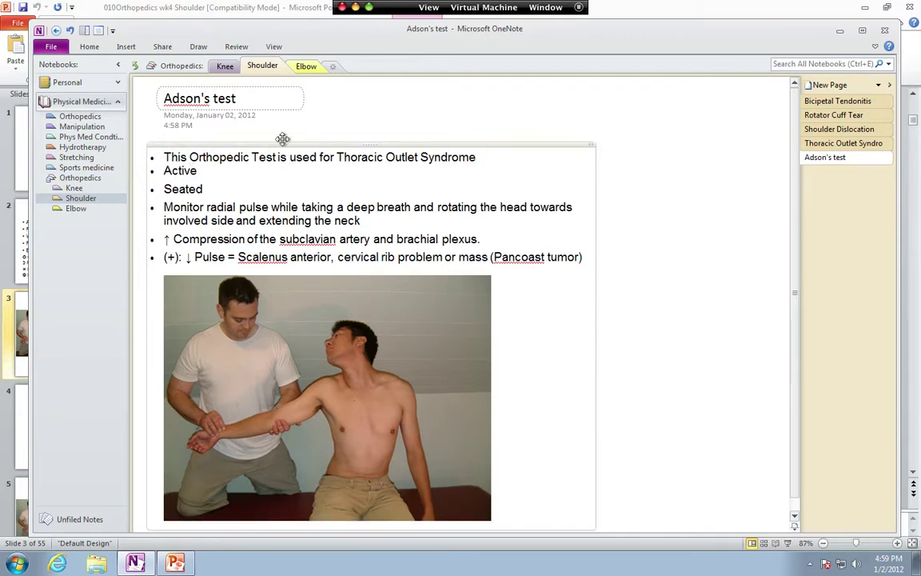
- Move the list down and start a 'Thoracic Outlet Syndrome' note above it
drag(257, 144, 253, 177)
click(169, 159)
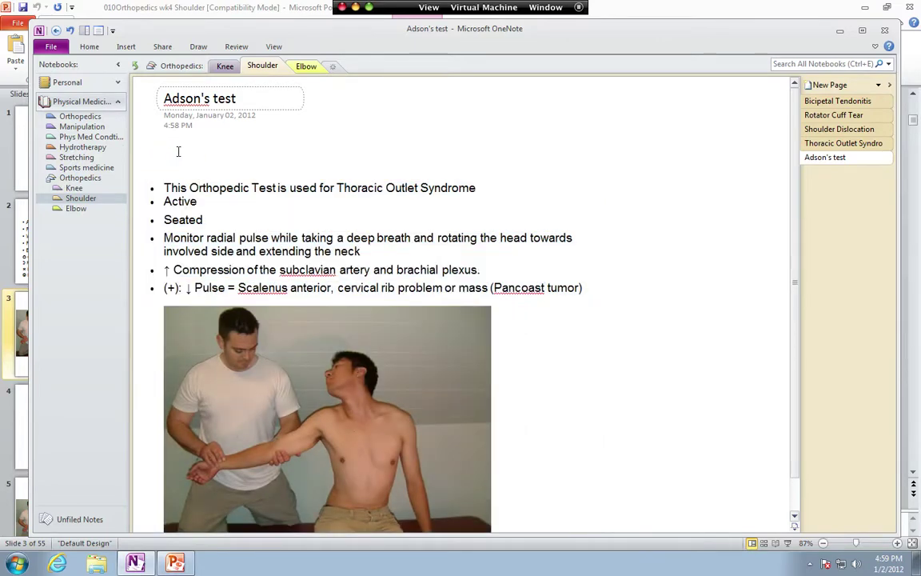
text(Thoracic Out)
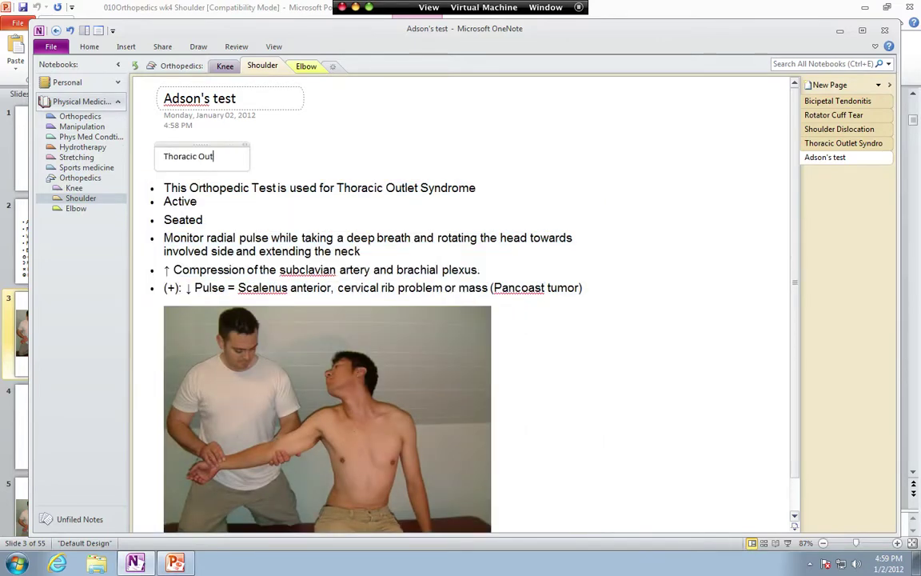
text(let Syndrome)
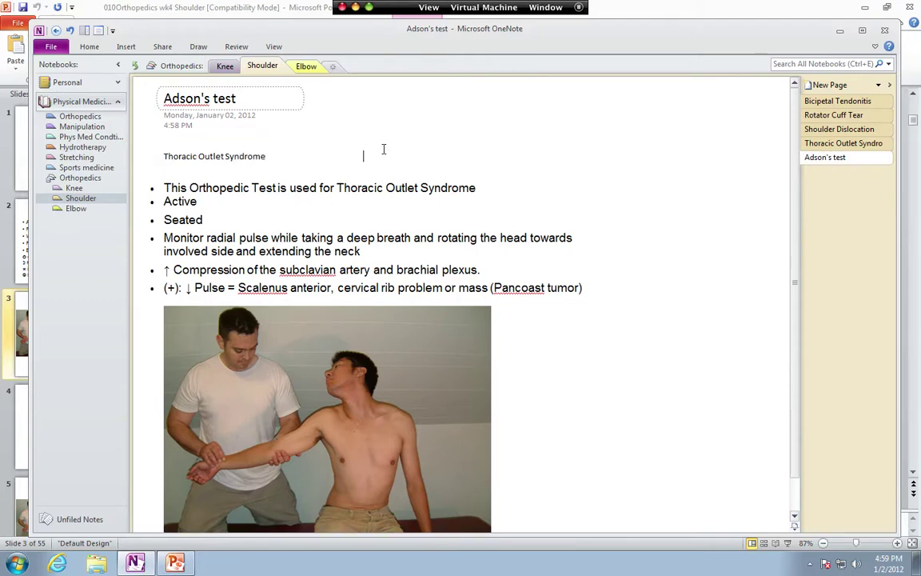
click(834, 64)
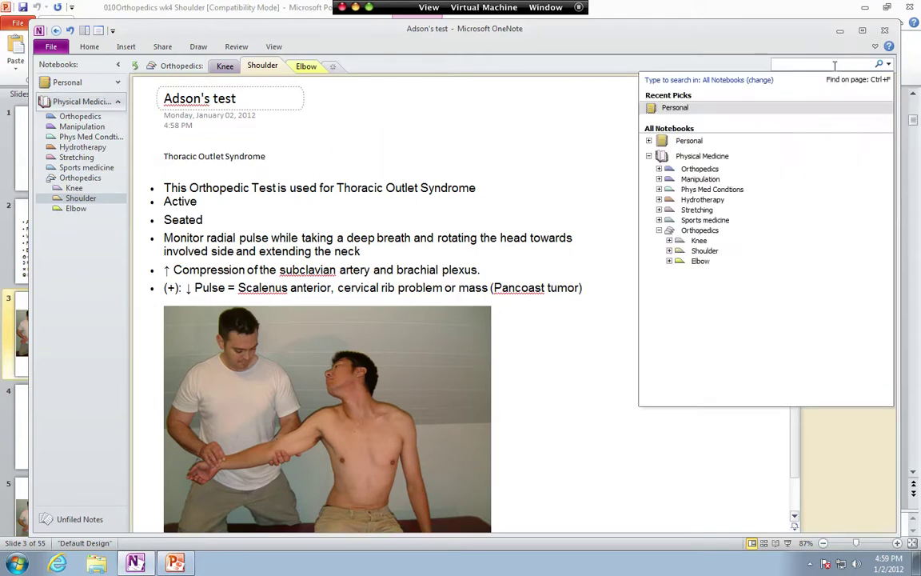
text(thoraci)
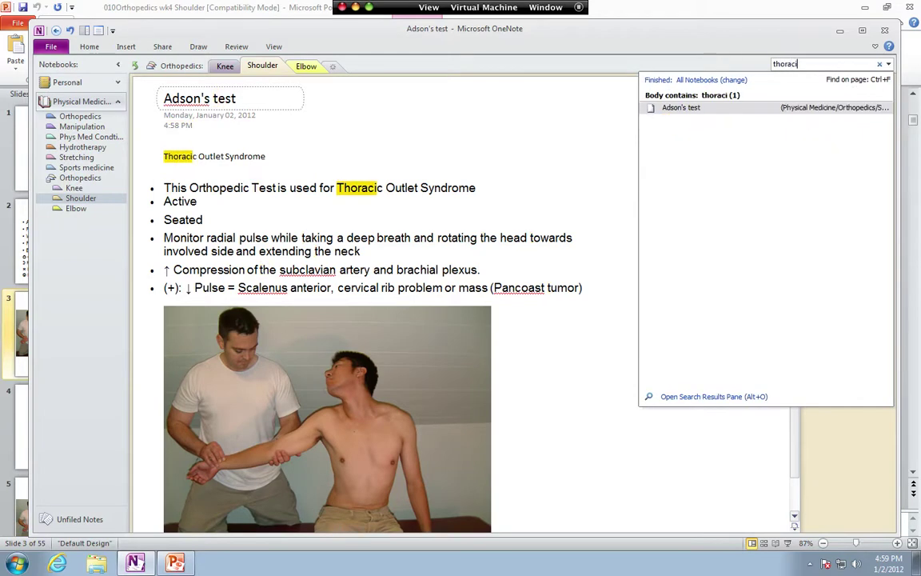
text(c outlet syndrom)
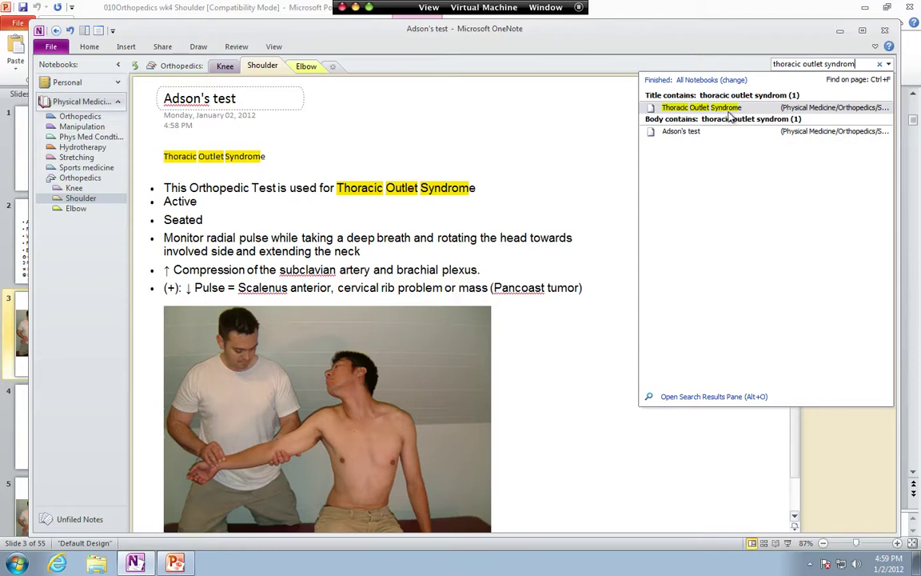
click(684, 109)
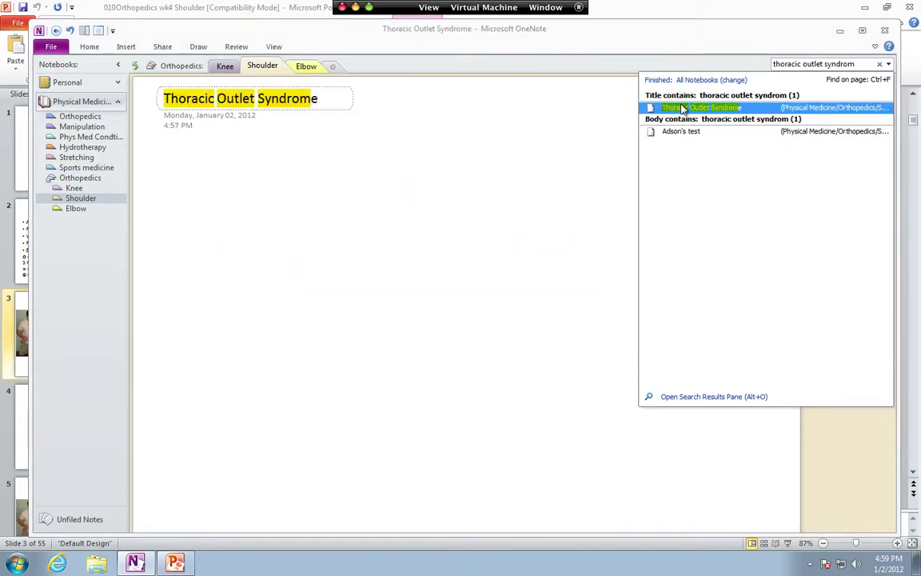
click(675, 132)
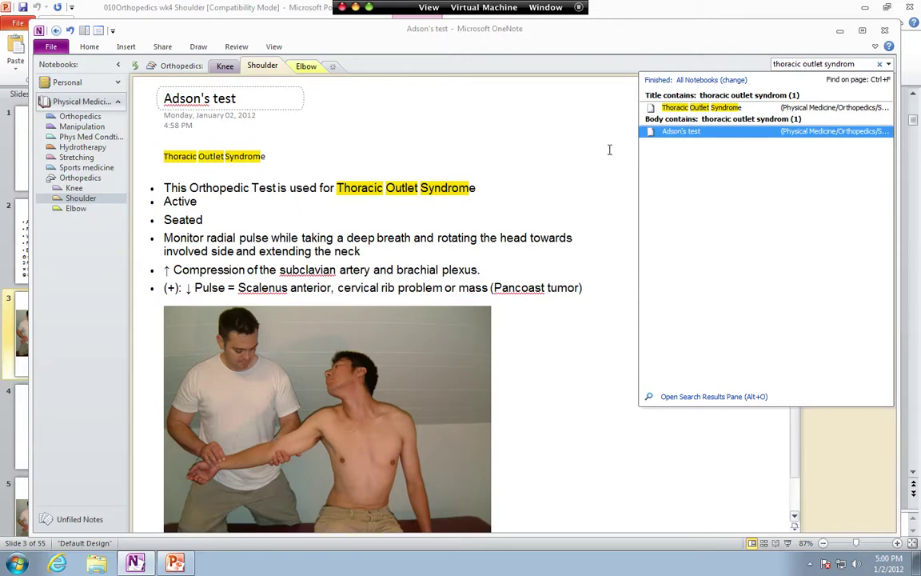
click(472, 237)
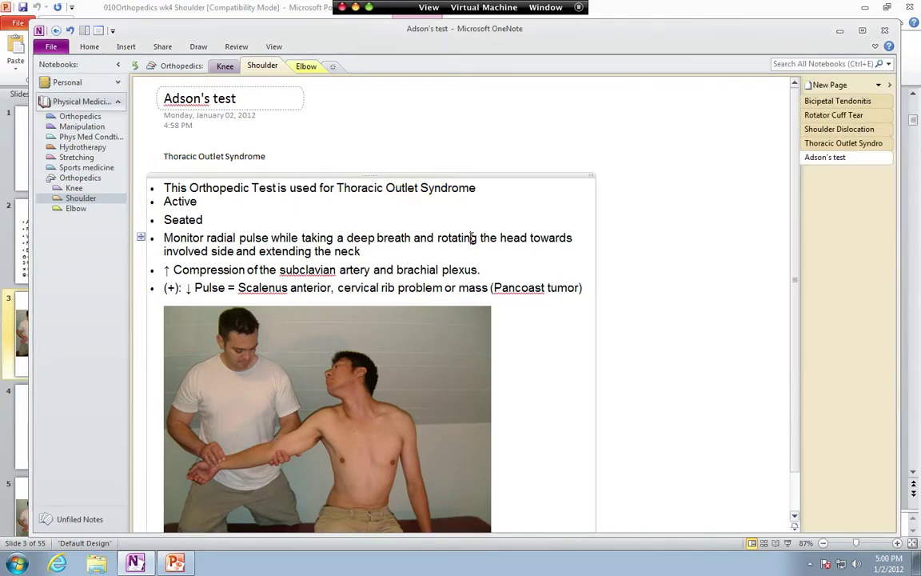
- Return to the Thoracic Outlet Syndrome page from the Shoulder section's page list
click(408, 154)
click(257, 96)
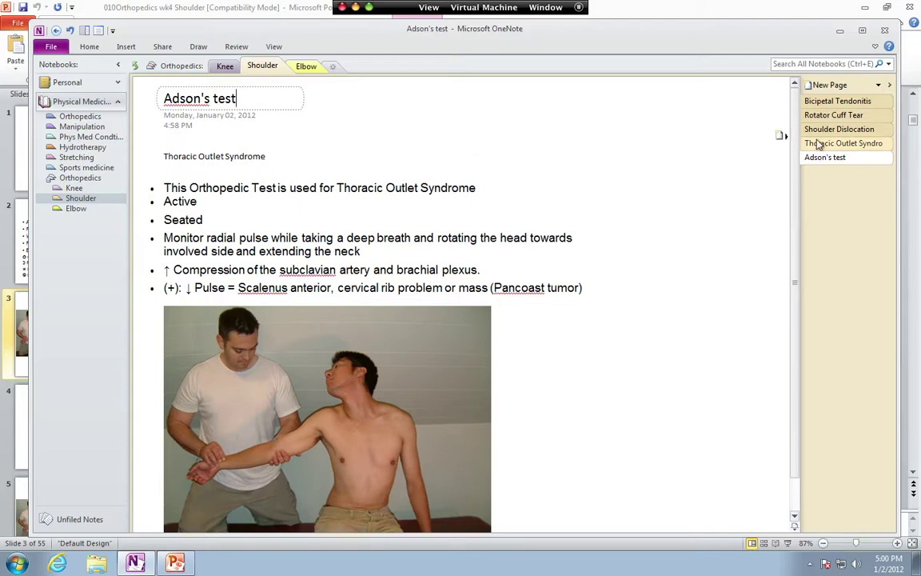
mouse_move(818, 143)
mouse_down()
mouse_move(800, 164)
mouse_move(704, 173)
mouse_up()
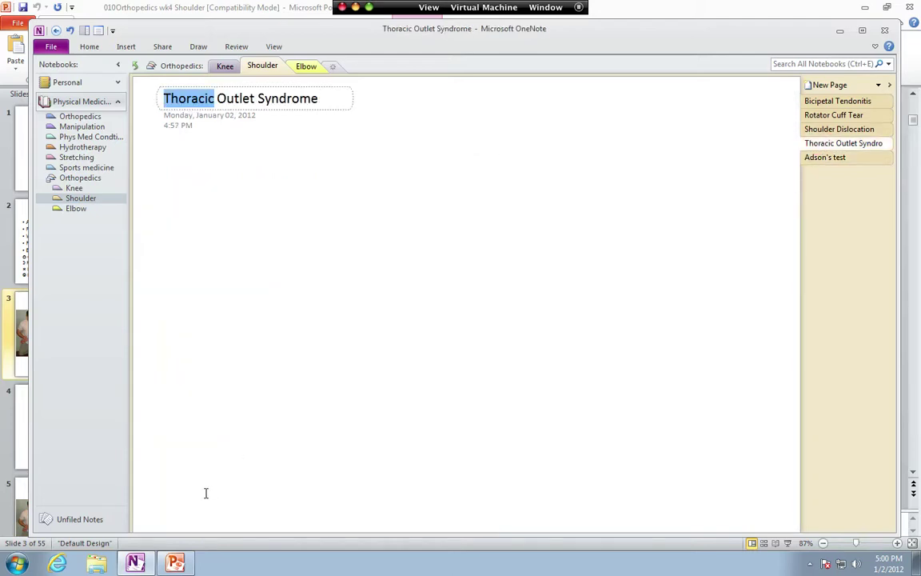
- Go to slide 5, Reverse Adson's, and enlarge its notes area
click(173, 560)
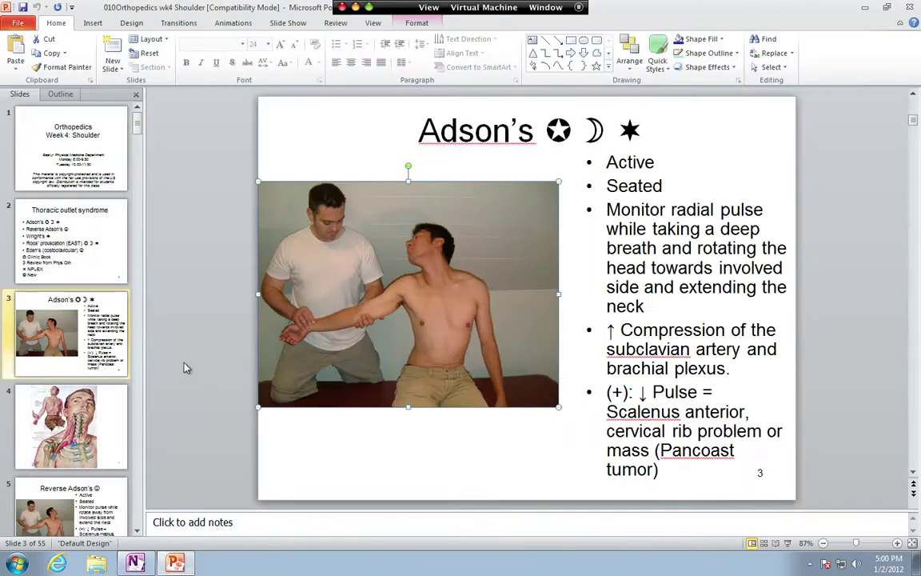
click(89, 411)
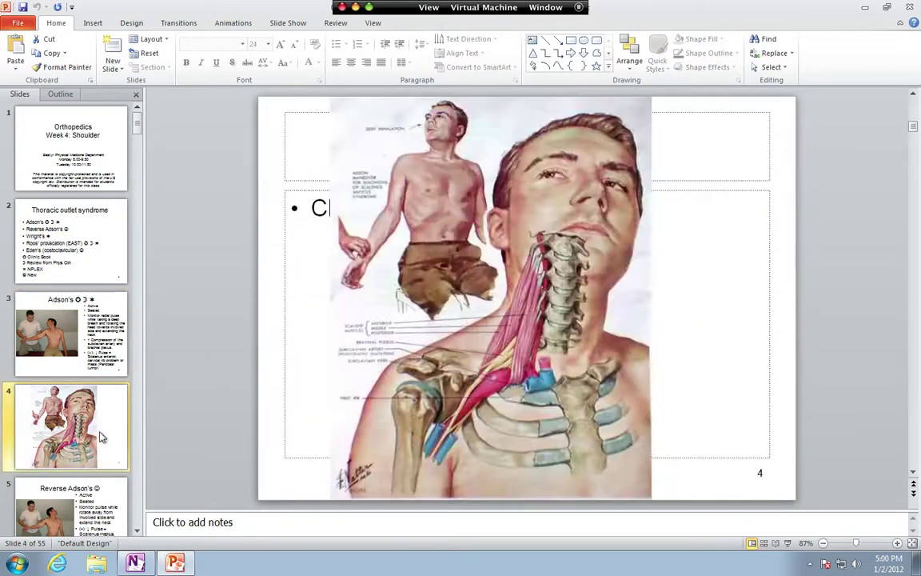
click(88, 498)
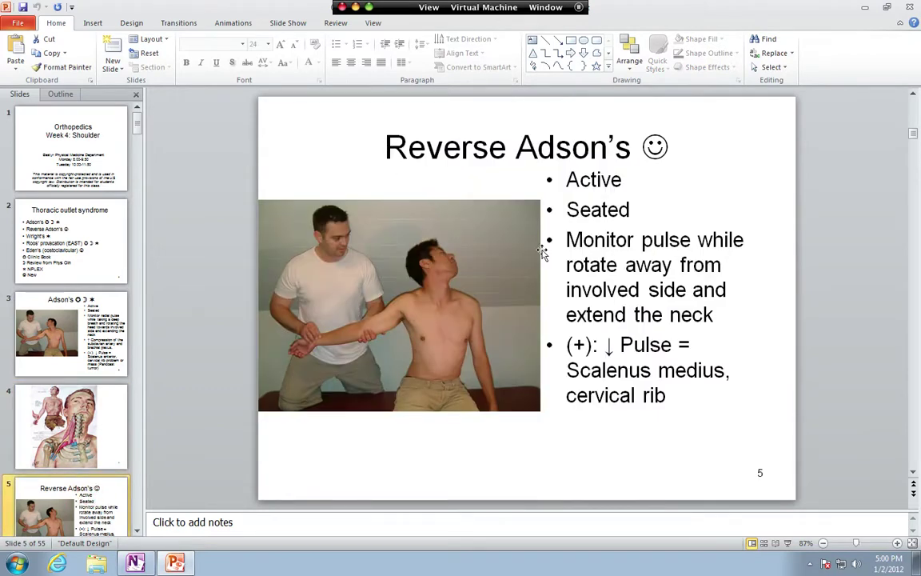
drag(493, 506, 504, 405)
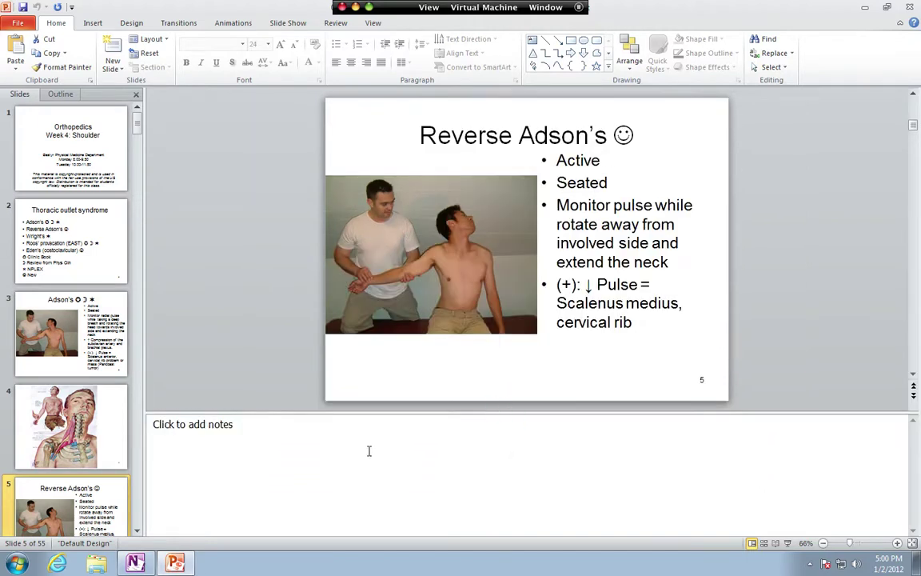
- Type 'Notes in class about Reverse Adson's Test' and the pulse note, removing the duplicate 'to'
click(270, 438)
text(Notes in class)
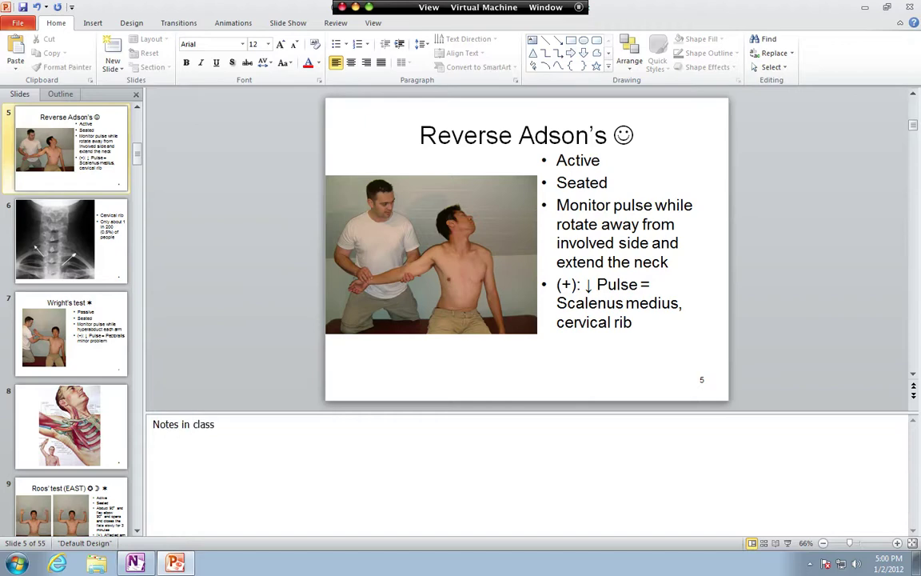
text( about Reverse Adso)
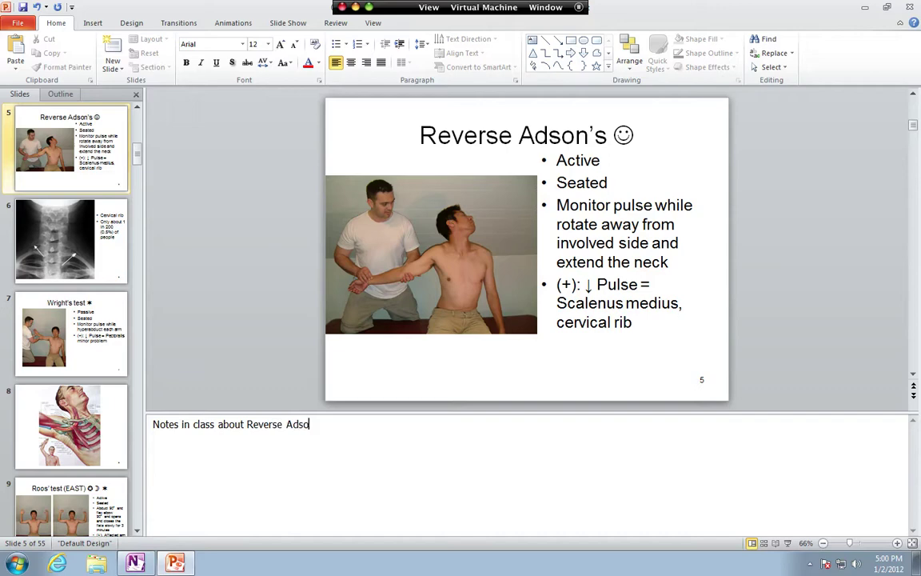
text(n's Test)
key(Return)
text(Want t)
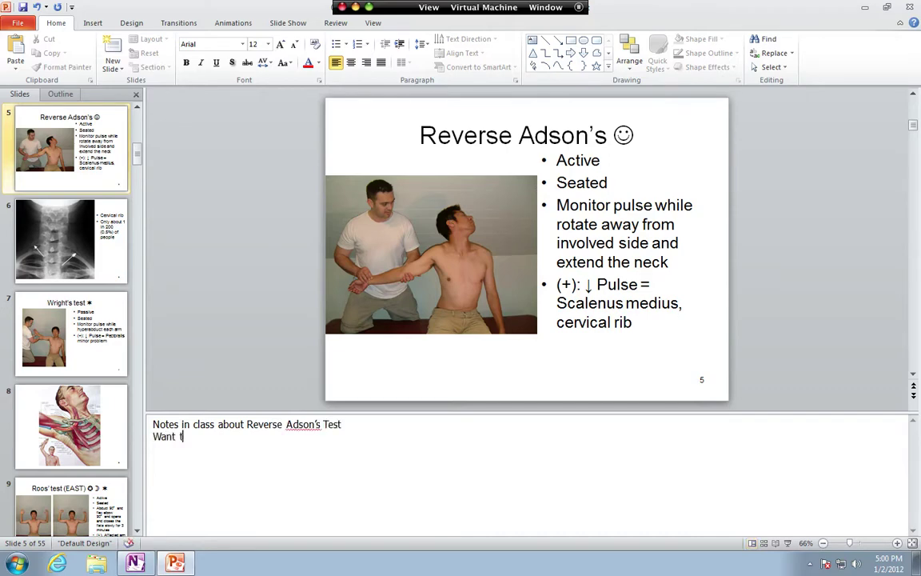
text(o make sure to to )
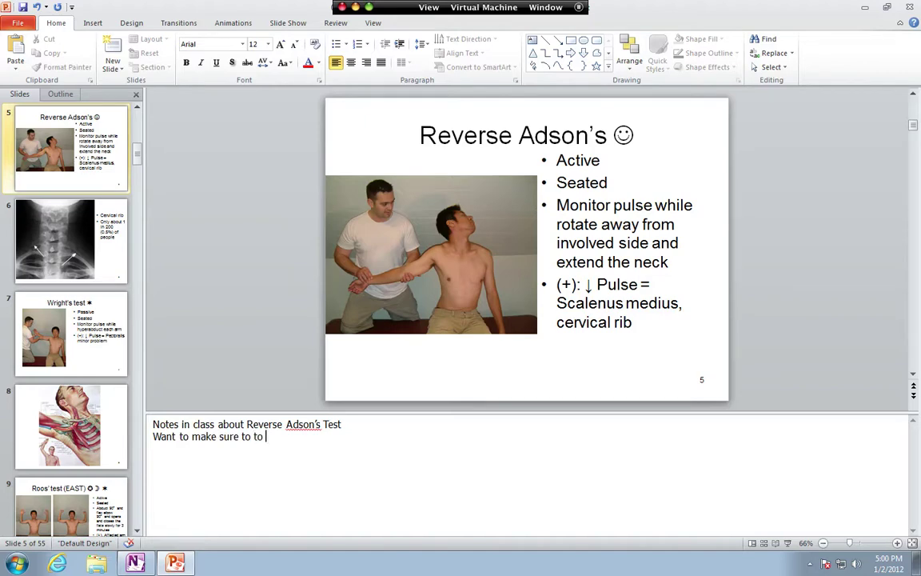
text(listen to the )
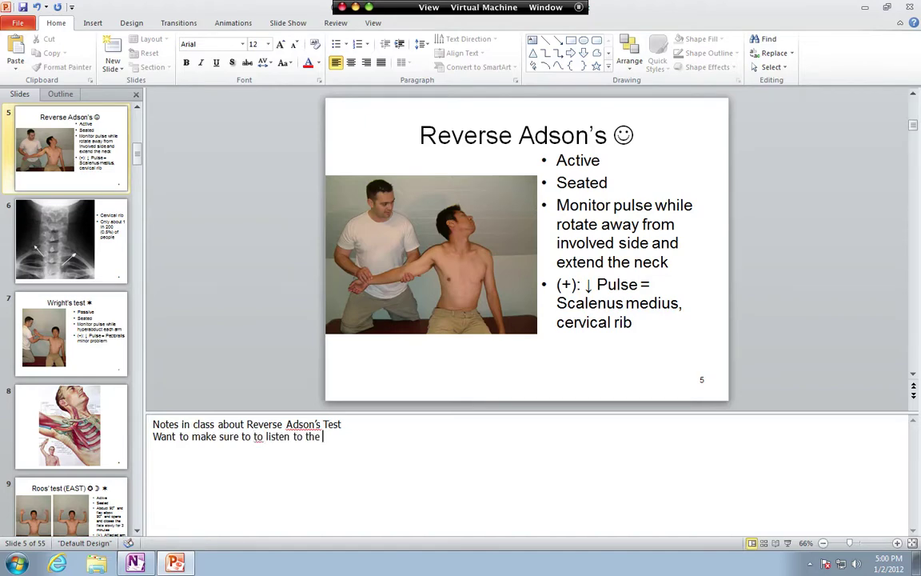
text(pulse as I pull the arm )
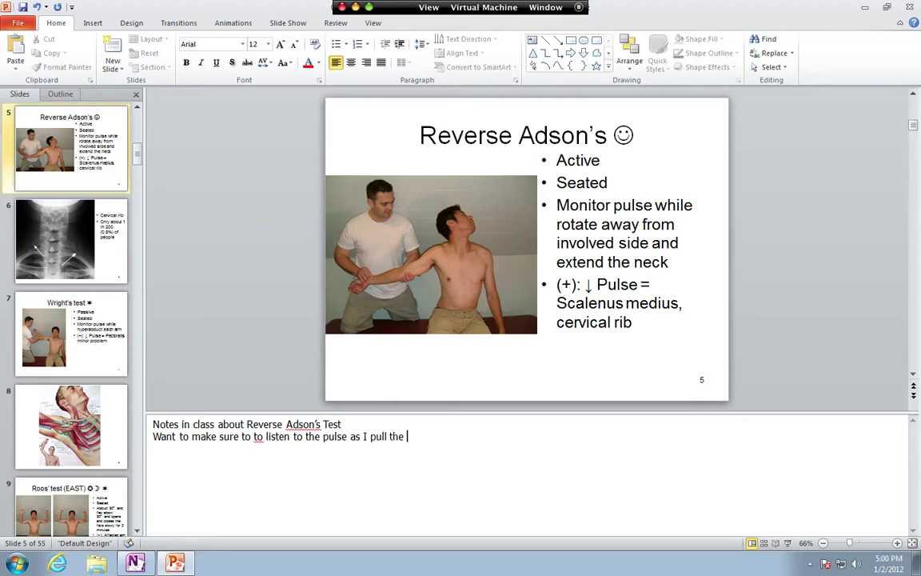
text(back)
double_click(254, 436)
key(Delete)
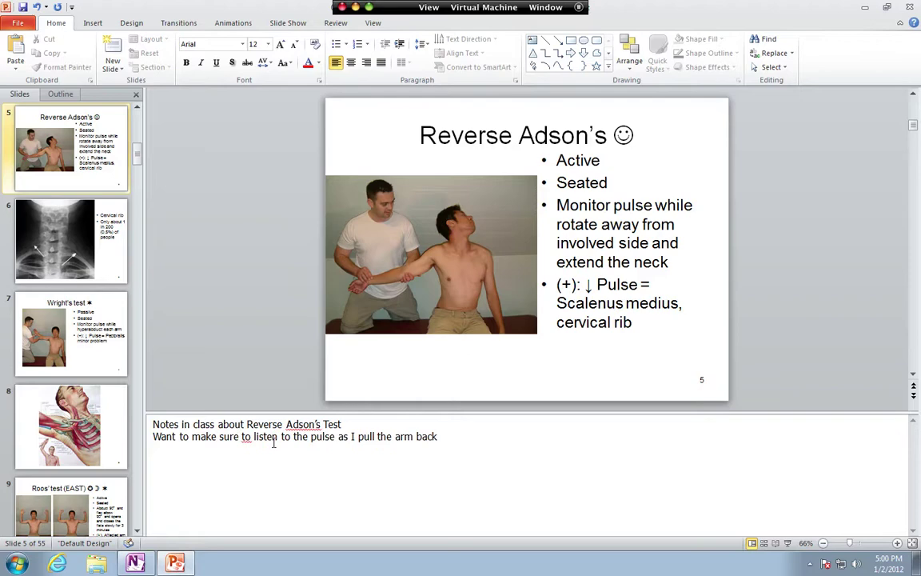
click(471, 436)
text(.)
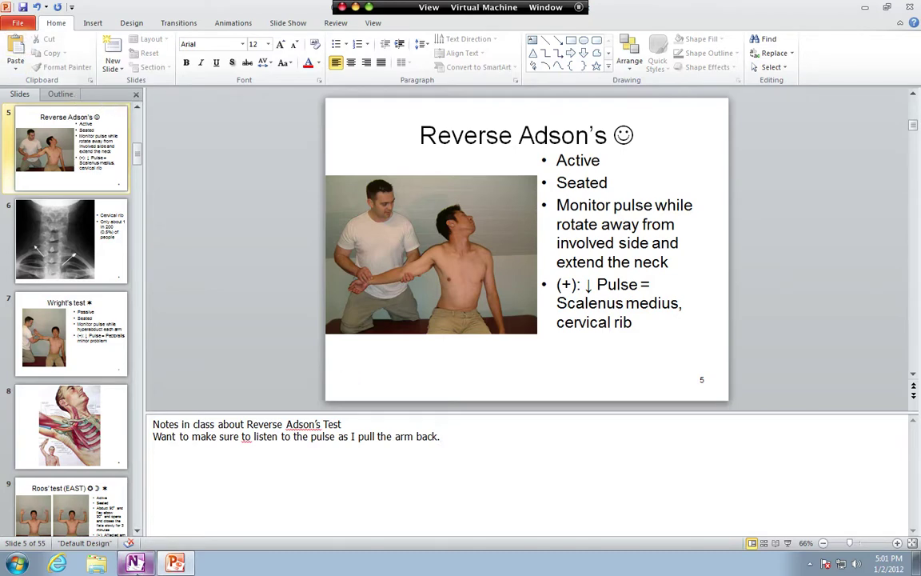
- Create a new Shoulder page titled 'Reverse Adson's Test'
click(136, 564)
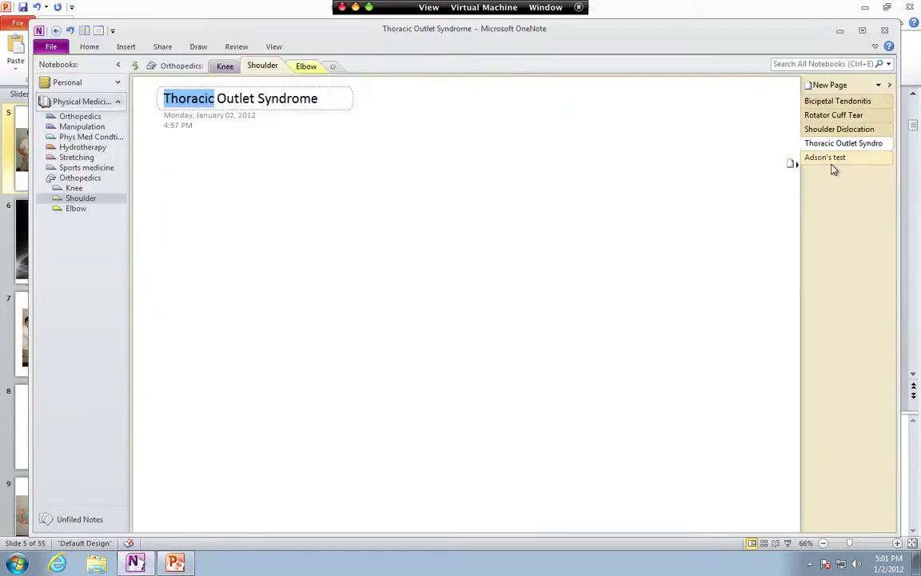
click(826, 84)
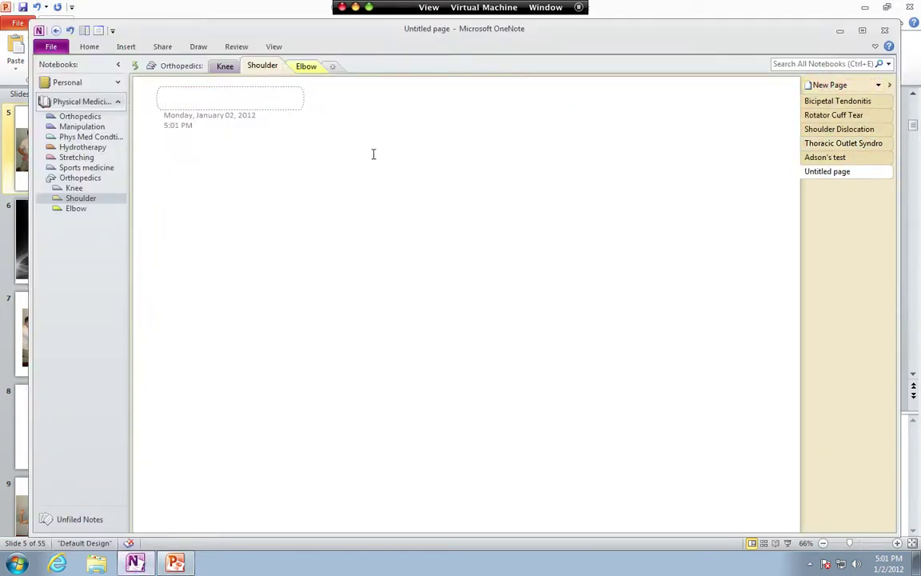
text(Reverse Ad)
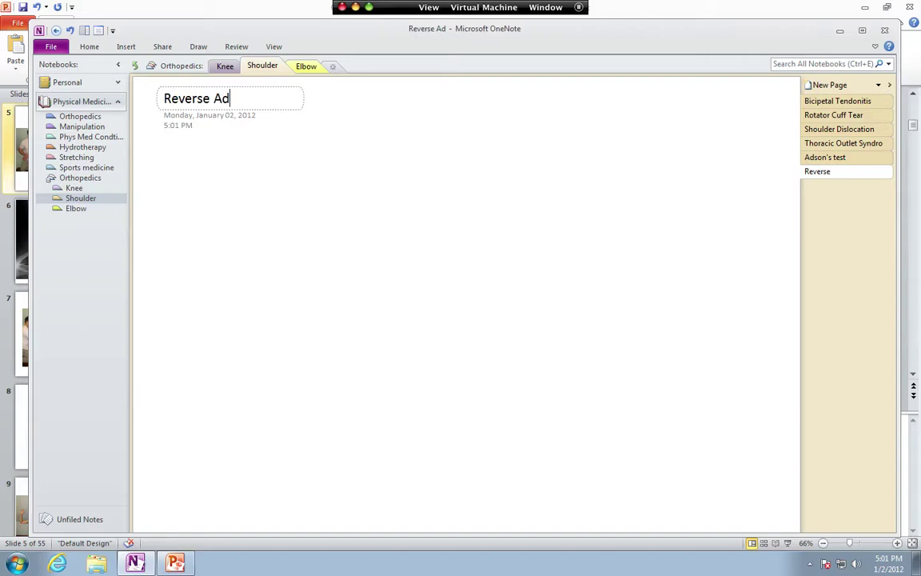
text(son's Test)
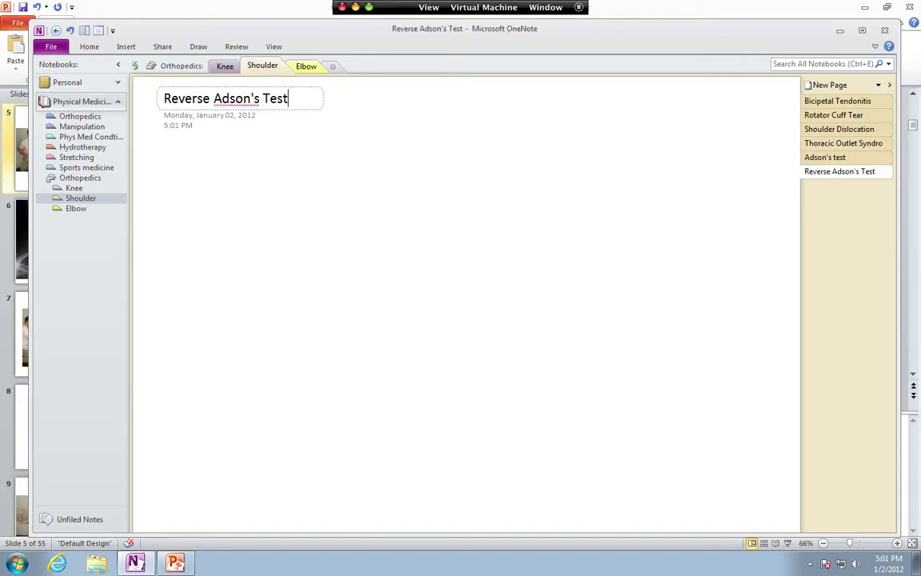
key(Return)
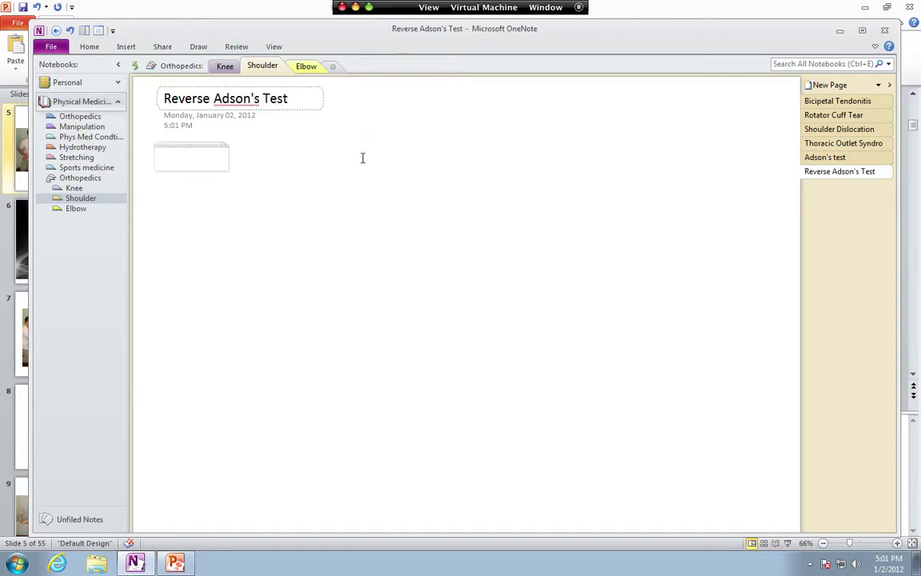
- Choose Send To OneNote 2010 as the printer in PowerPoint's print settings
click(175, 563)
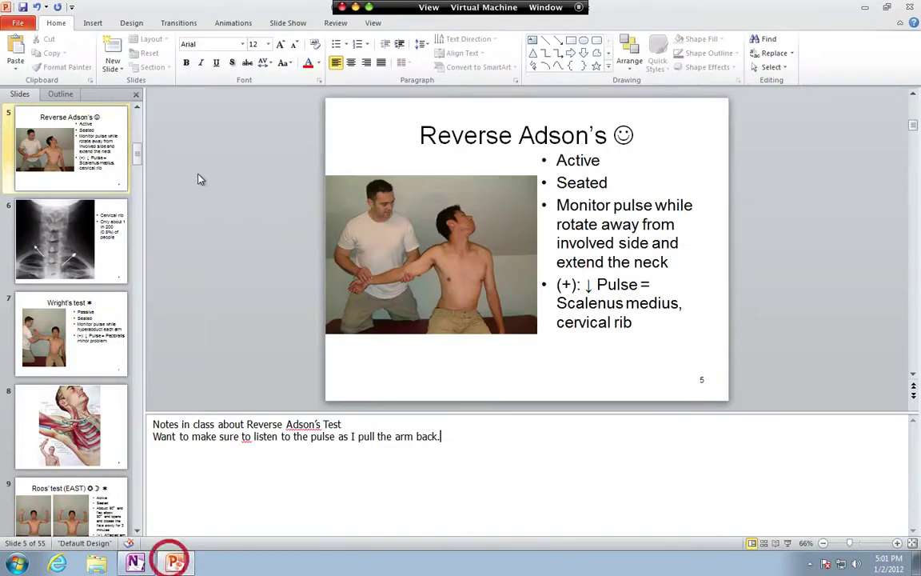
click(27, 26)
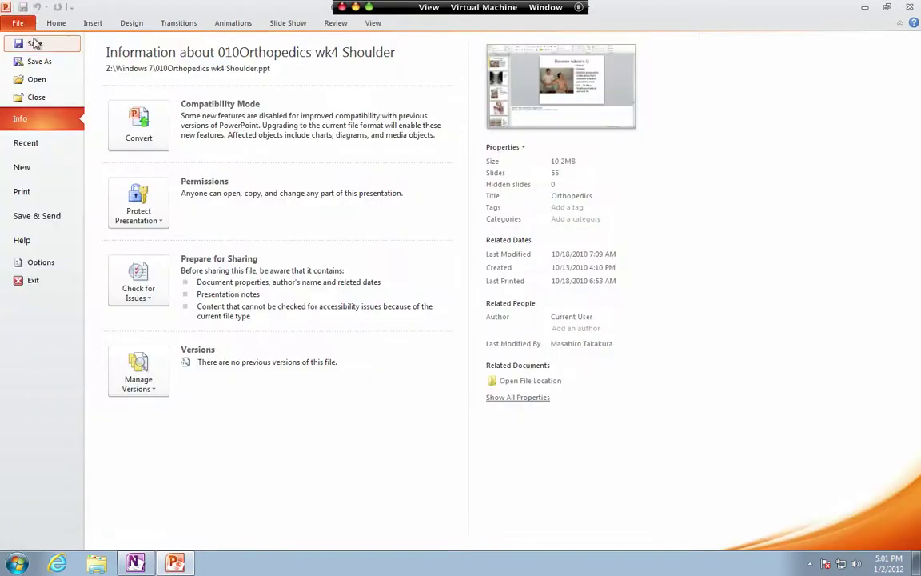
click(55, 216)
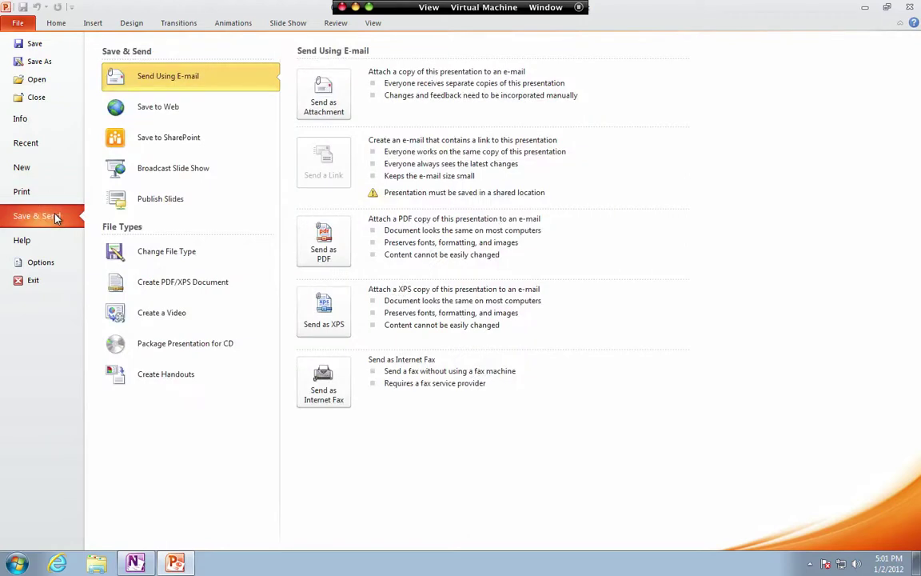
click(43, 194)
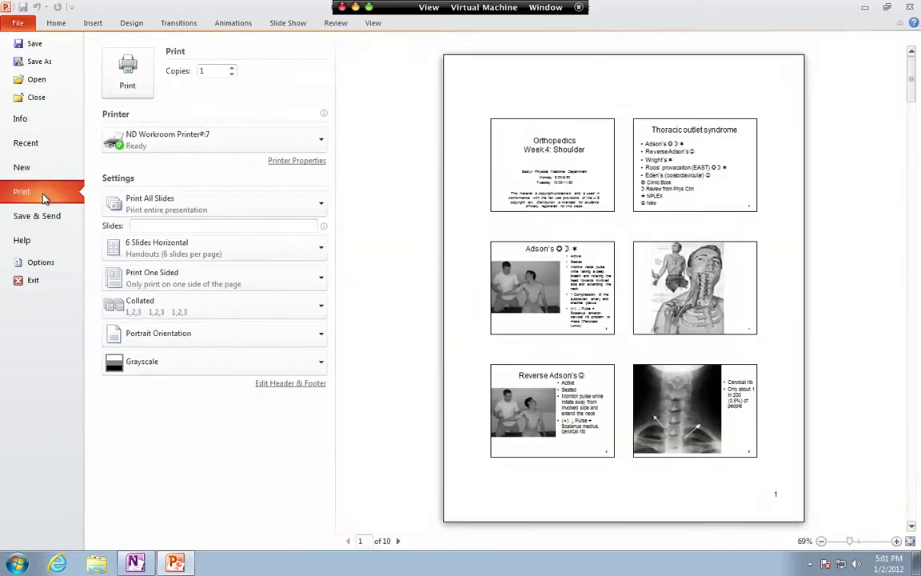
click(323, 147)
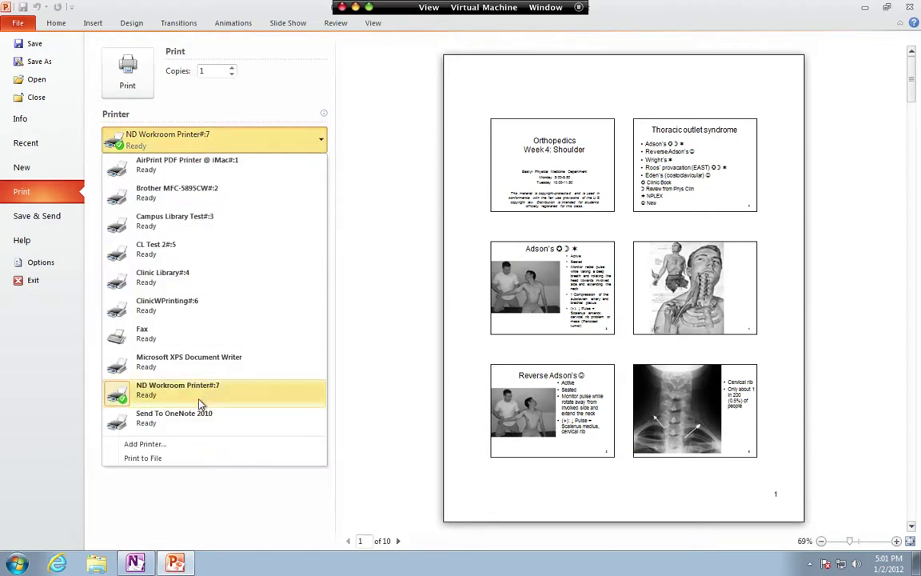
click(185, 422)
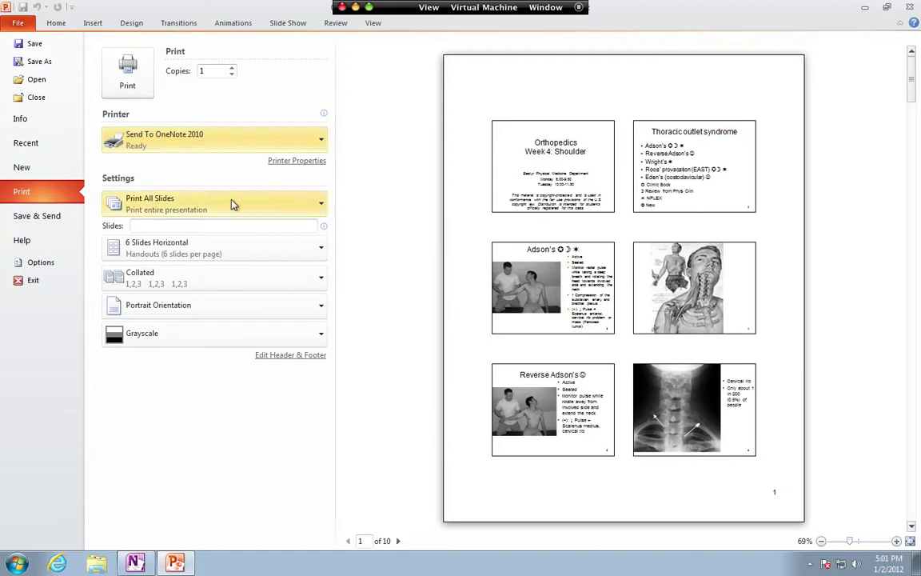
- Set the print range to Print Current Slide with the Notes Pages layout
click(320, 206)
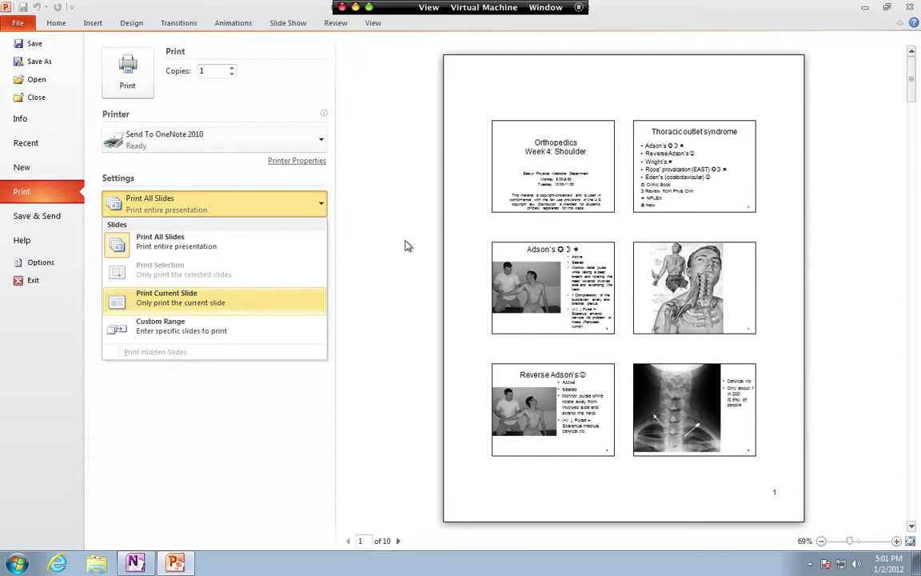
click(378, 249)
click(308, 254)
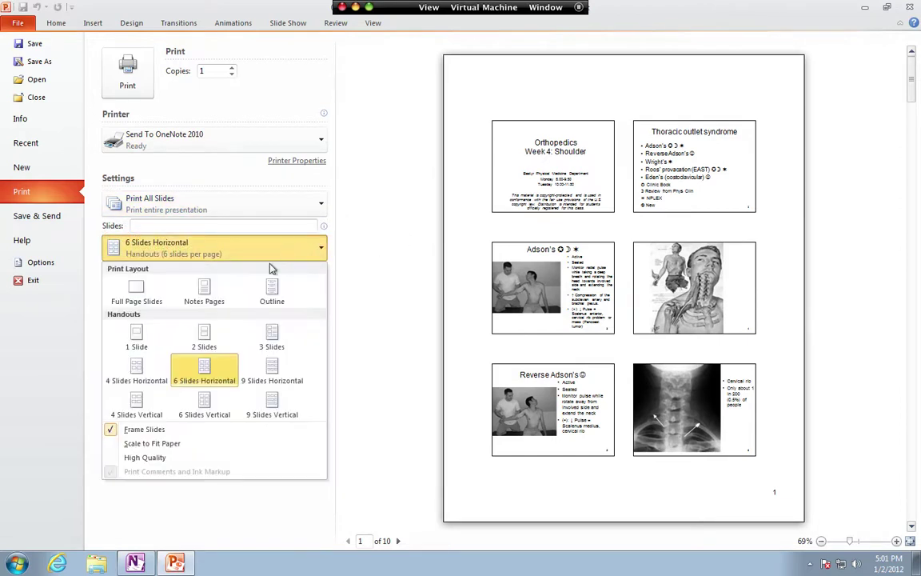
click(204, 292)
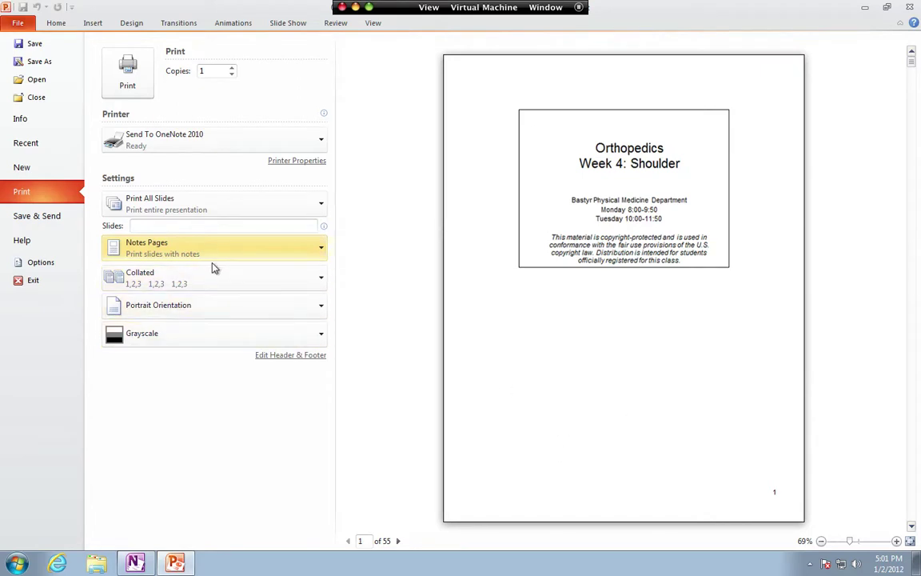
click(190, 204)
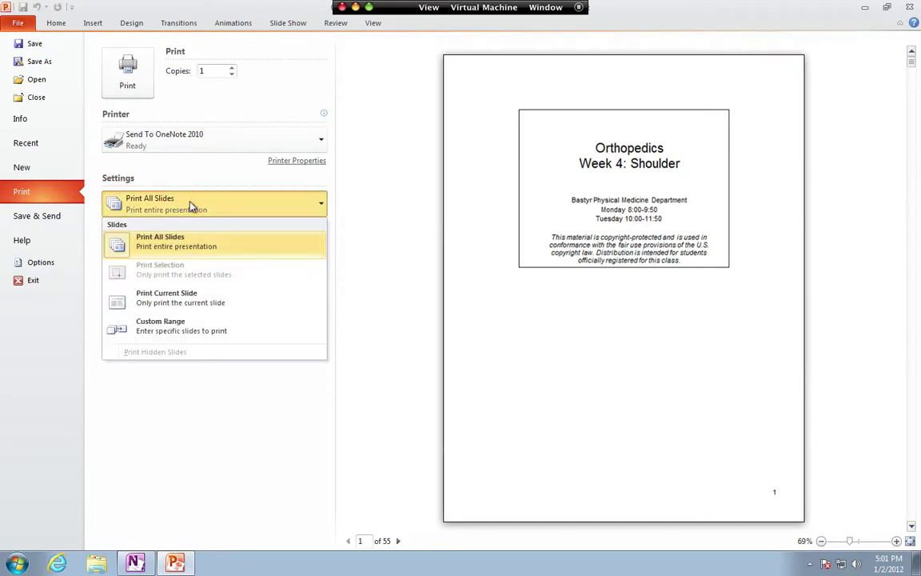
click(177, 248)
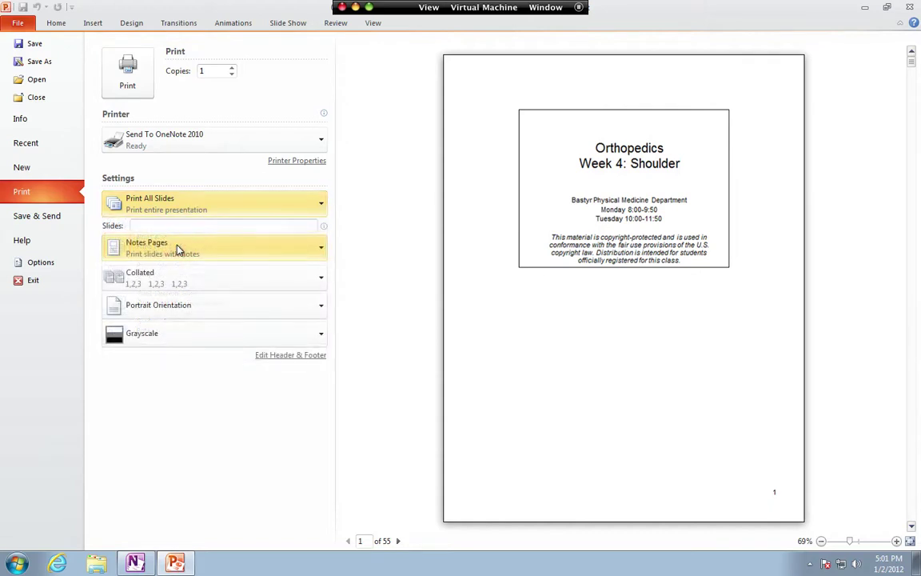
click(171, 211)
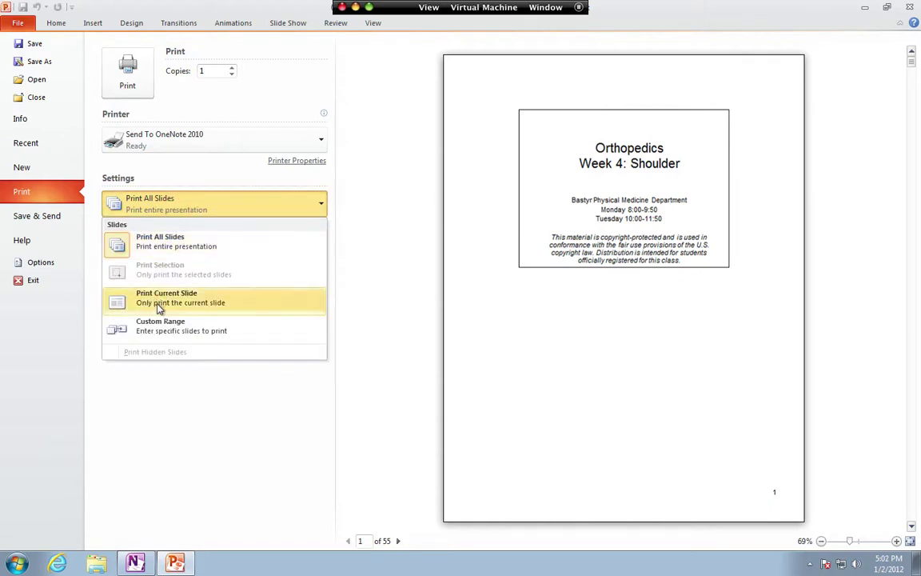
click(143, 324)
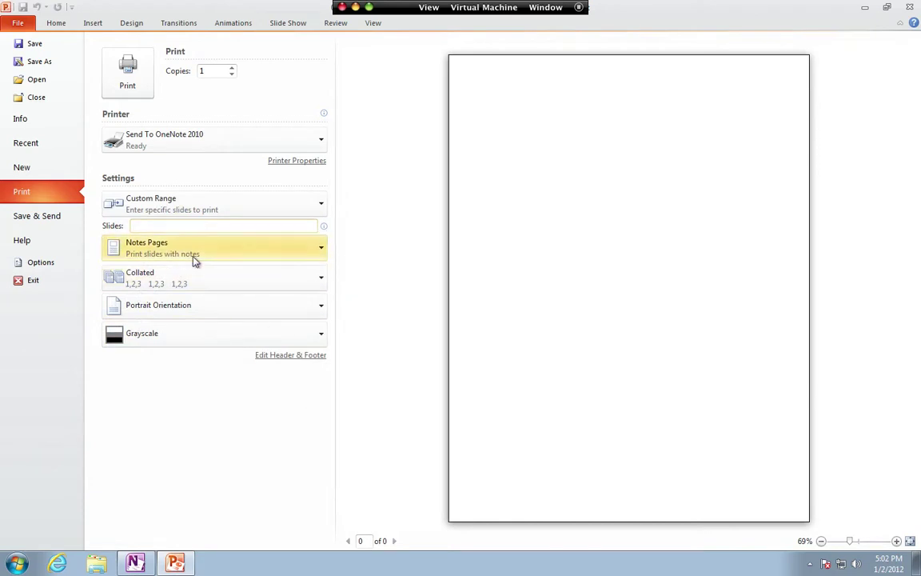
text(1)
click(239, 203)
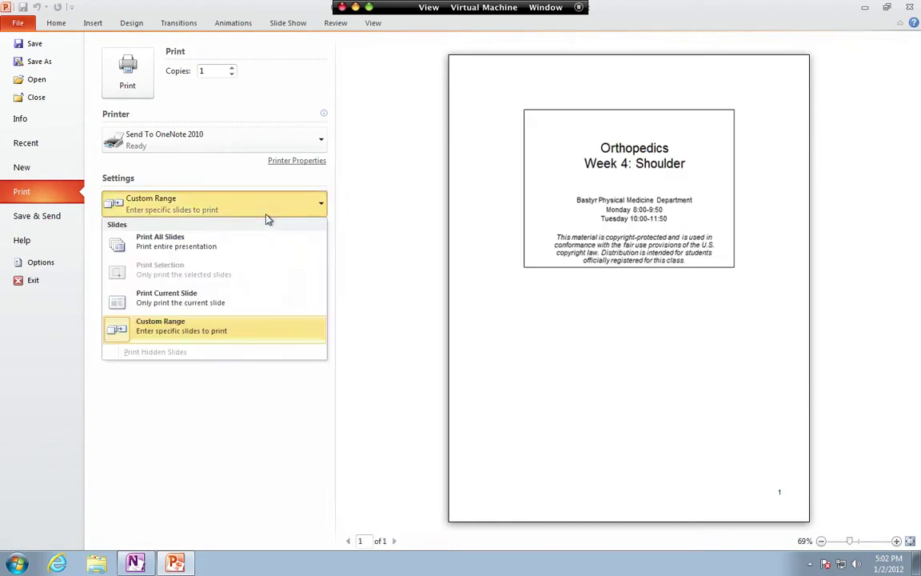
click(202, 301)
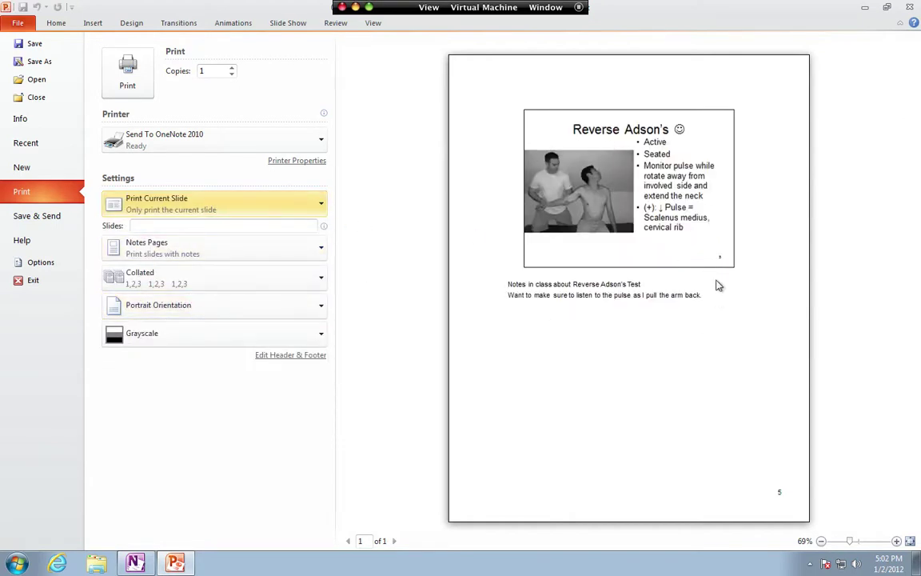
- Keep Portrait, Notes Pages and Collated, then print the slide to OneNote
click(229, 304)
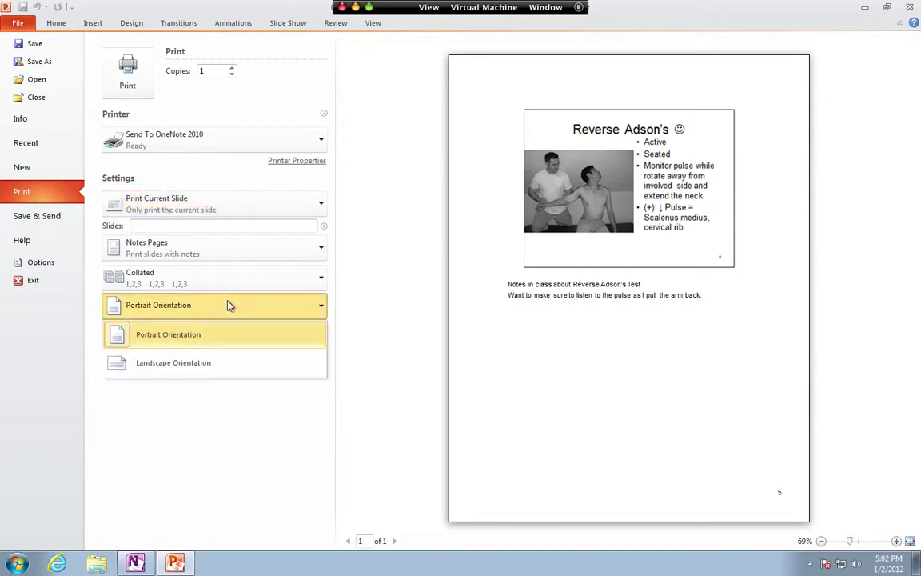
click(362, 307)
click(261, 257)
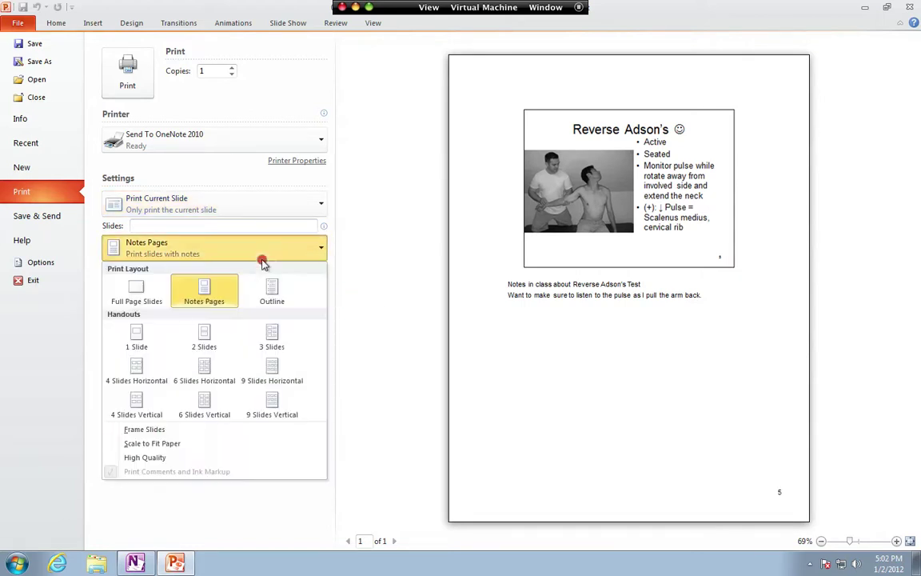
click(355, 321)
click(277, 280)
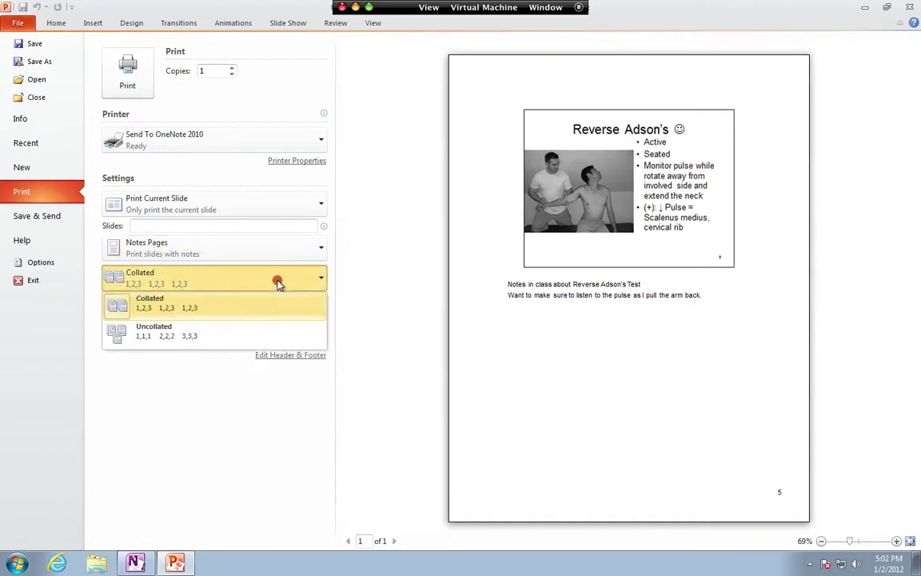
click(382, 289)
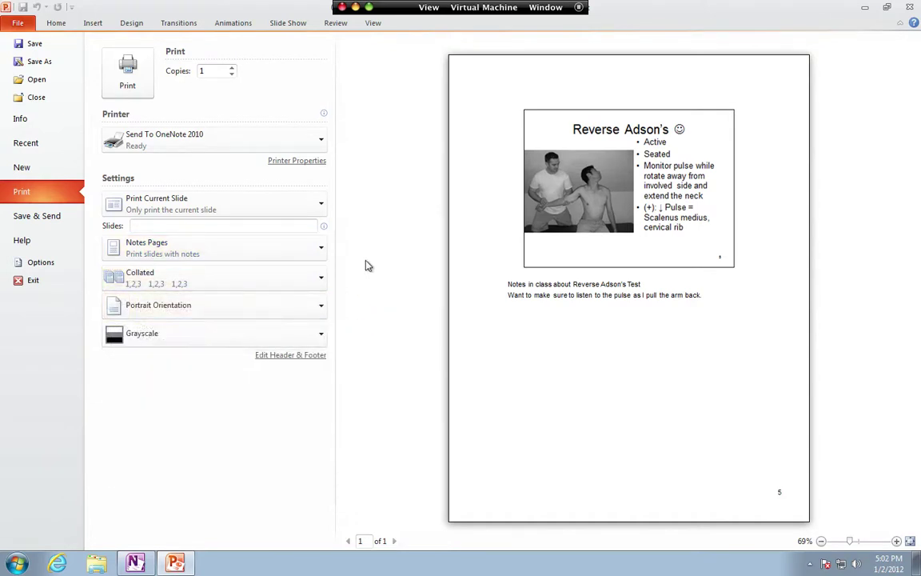
click(126, 86)
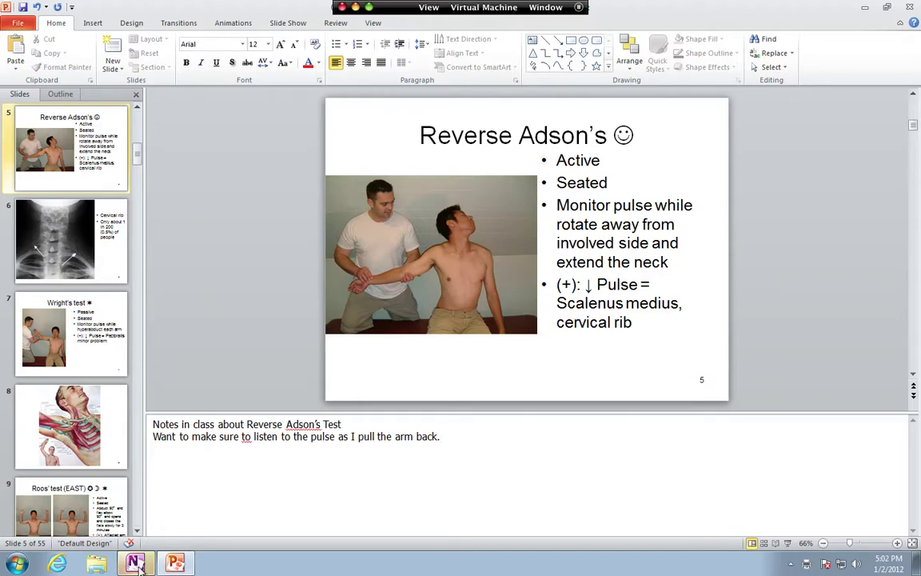
- Place the printout on the 'Reverse Adson's Test' page, found by searching 'reverse'
mouse_move(146, 565)
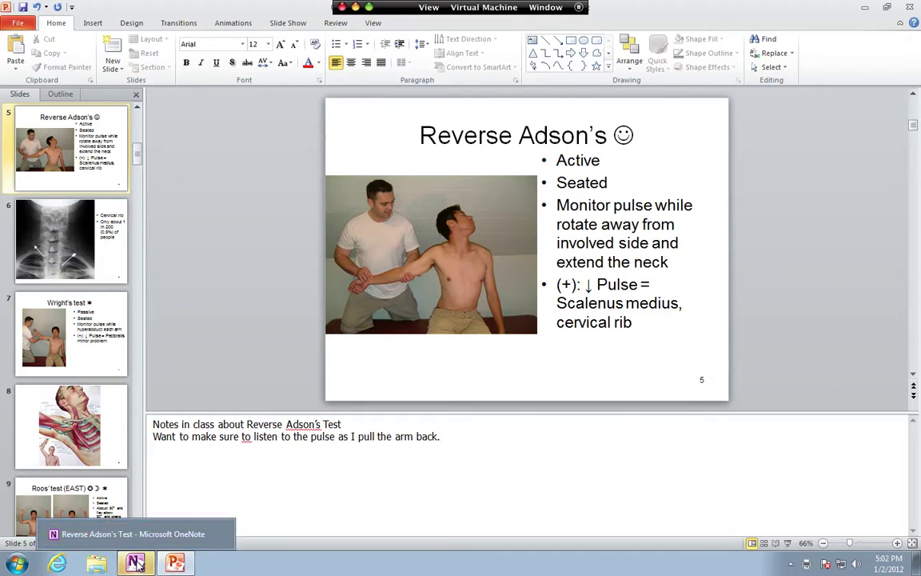
click(137, 564)
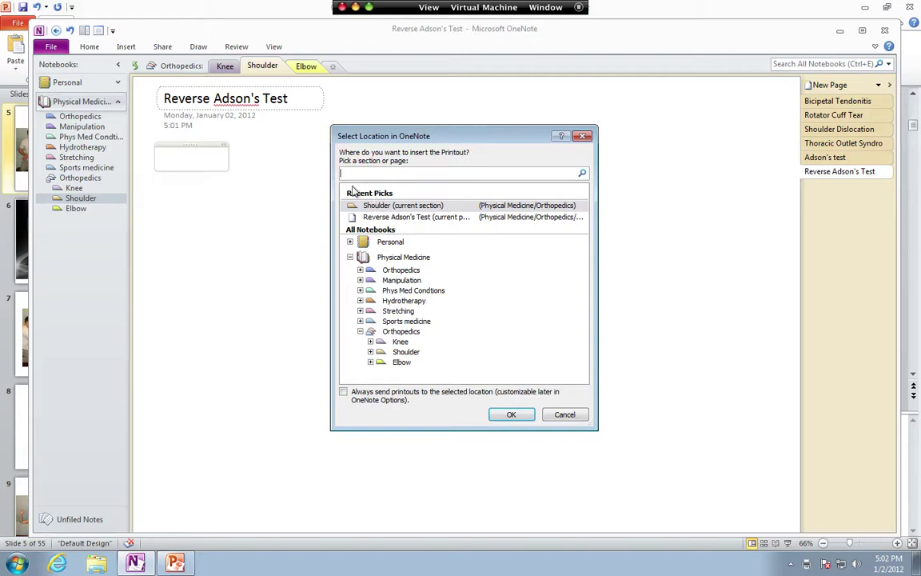
click(415, 218)
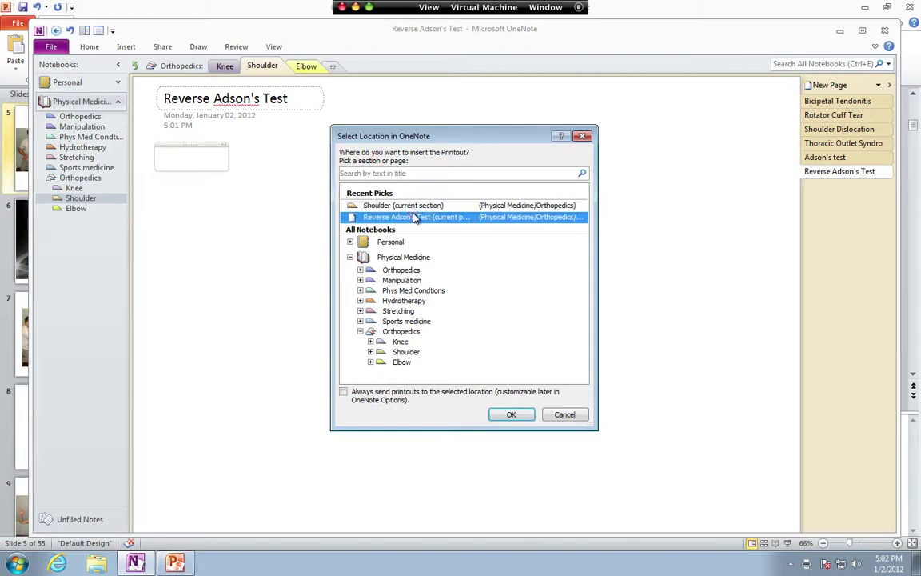
click(380, 172)
text(reverse)
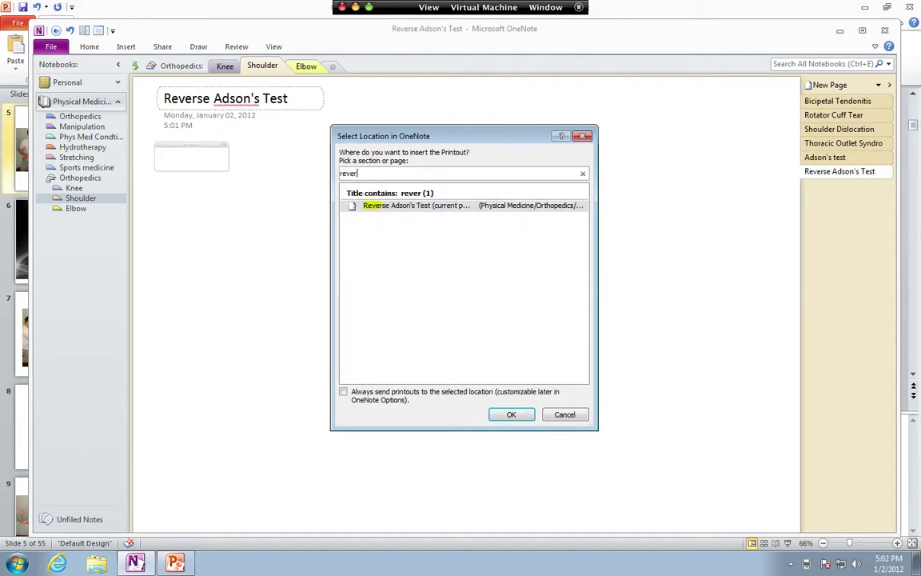
click(405, 206)
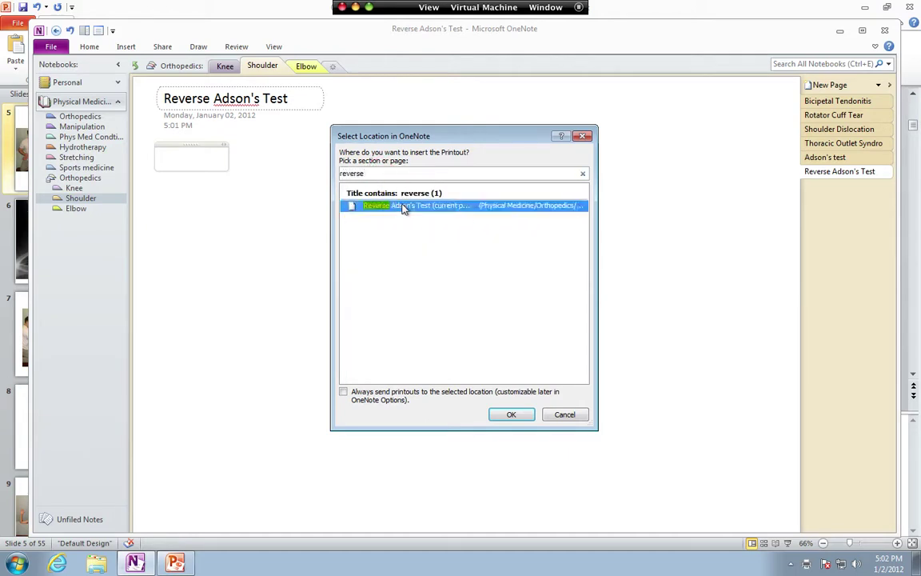
click(512, 415)
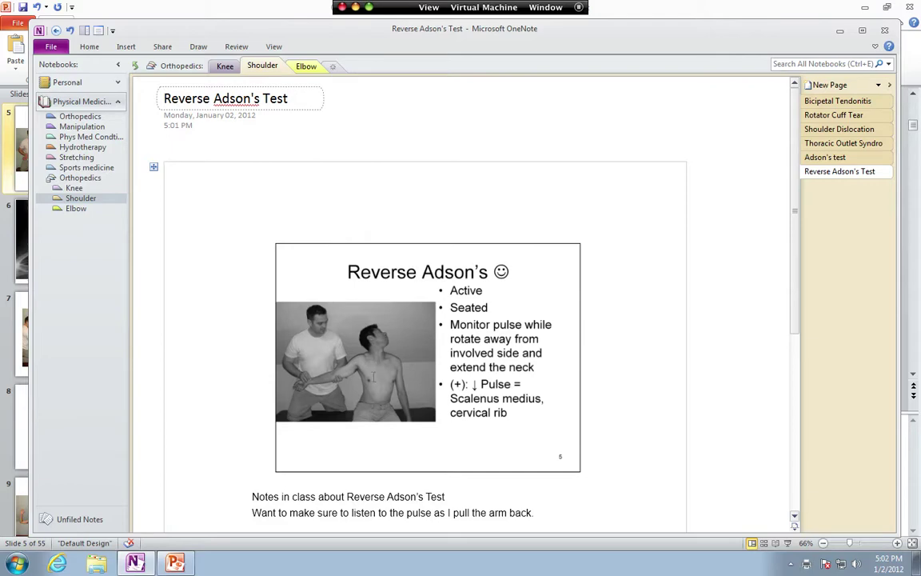
- Change the PowerPoint print colour setting from Grayscale to Color
click(175, 563)
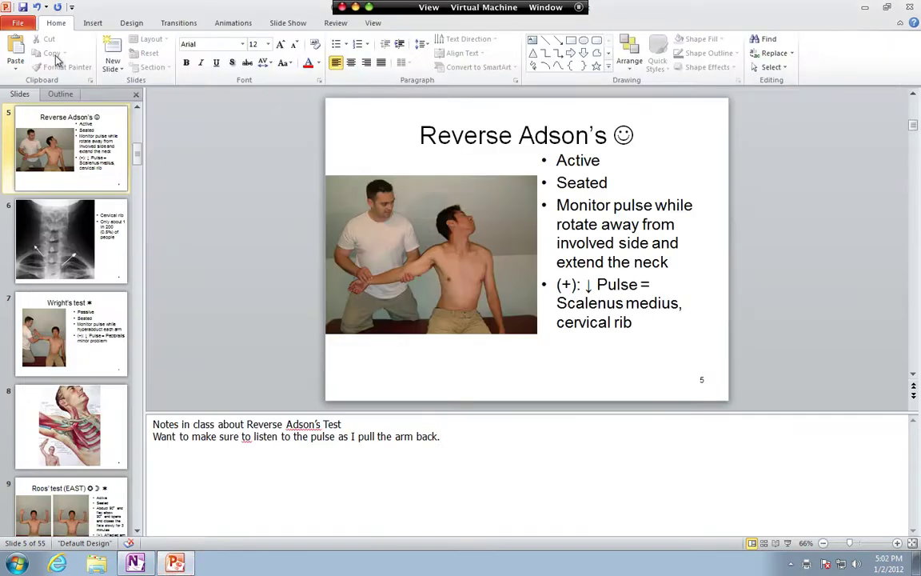
click(19, 24)
click(22, 191)
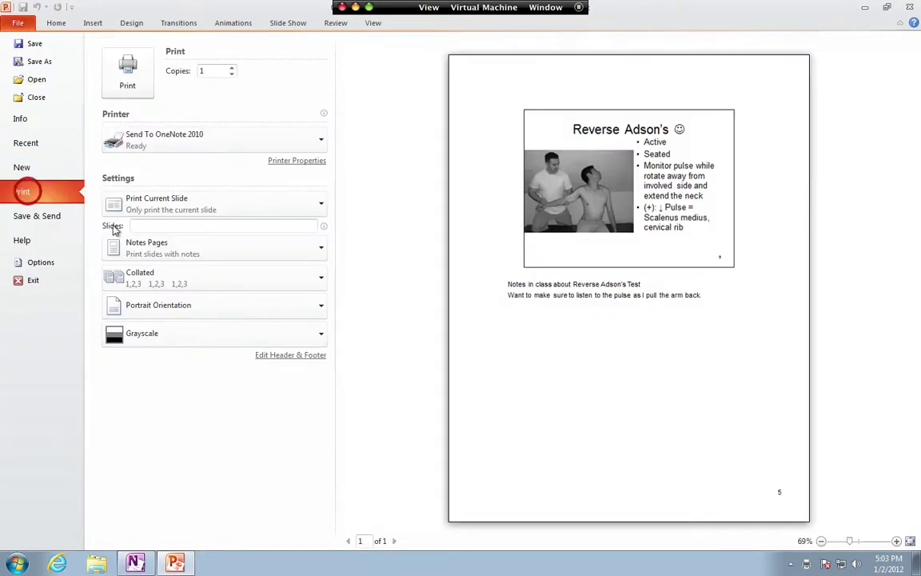
click(180, 336)
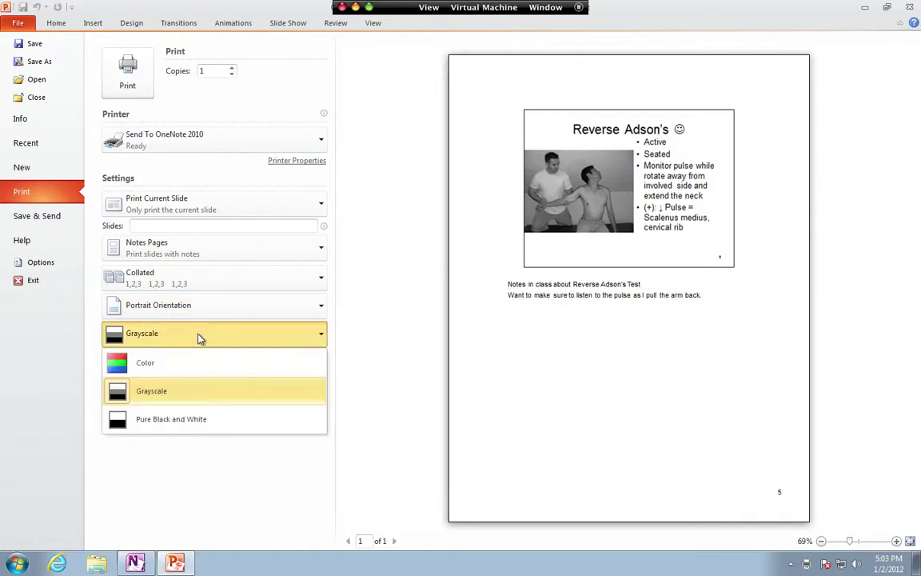
click(165, 376)
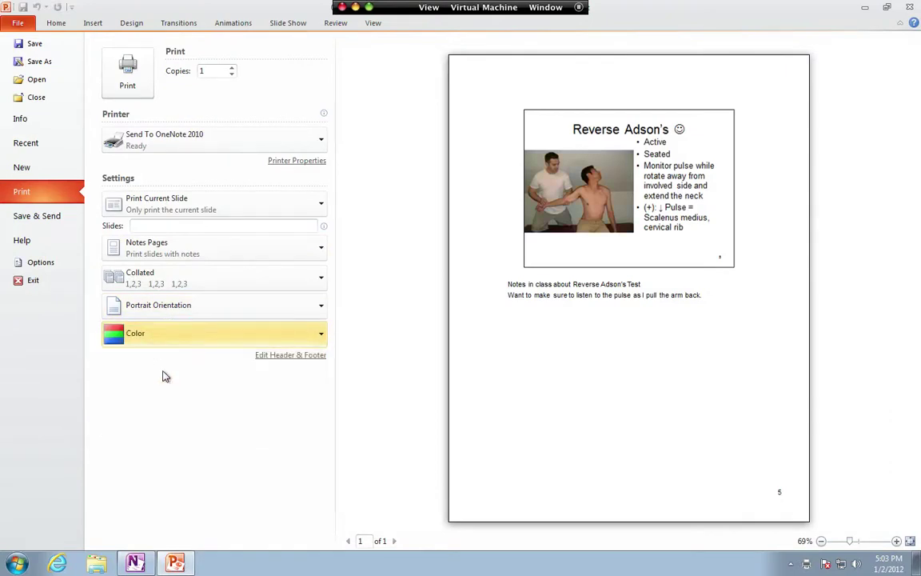
- Move the slide printout up slightly on the Reverse Adson's Test page
key(alt+Tab)
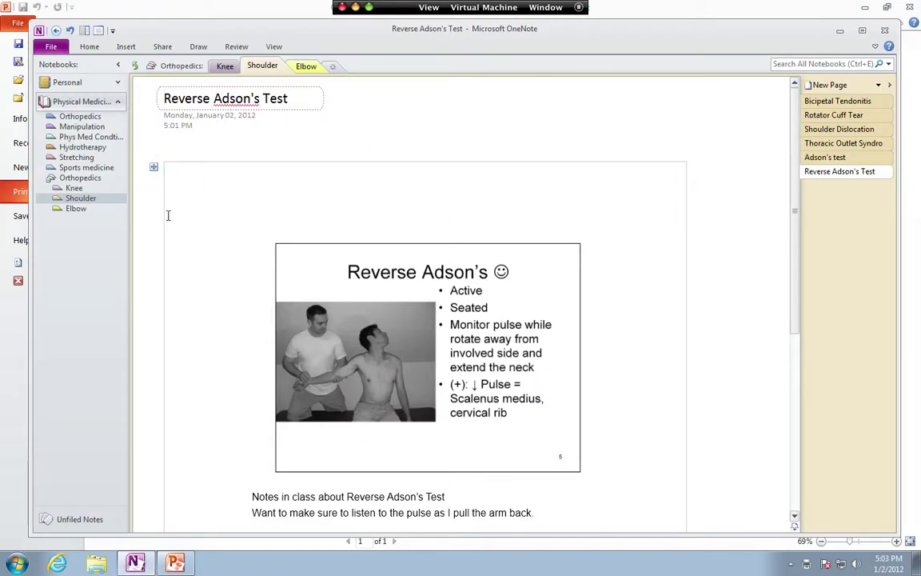
click(168, 160)
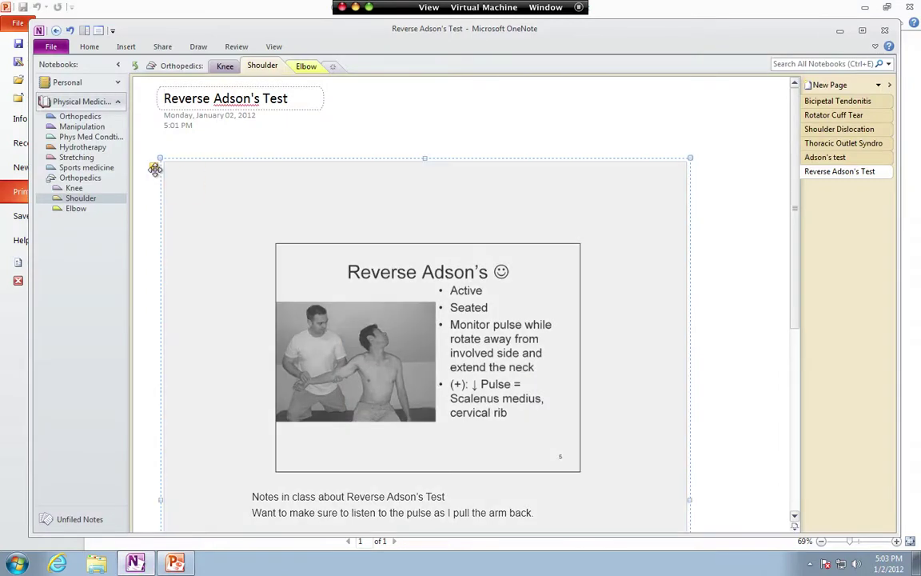
drag(154, 169, 155, 142)
click(426, 109)
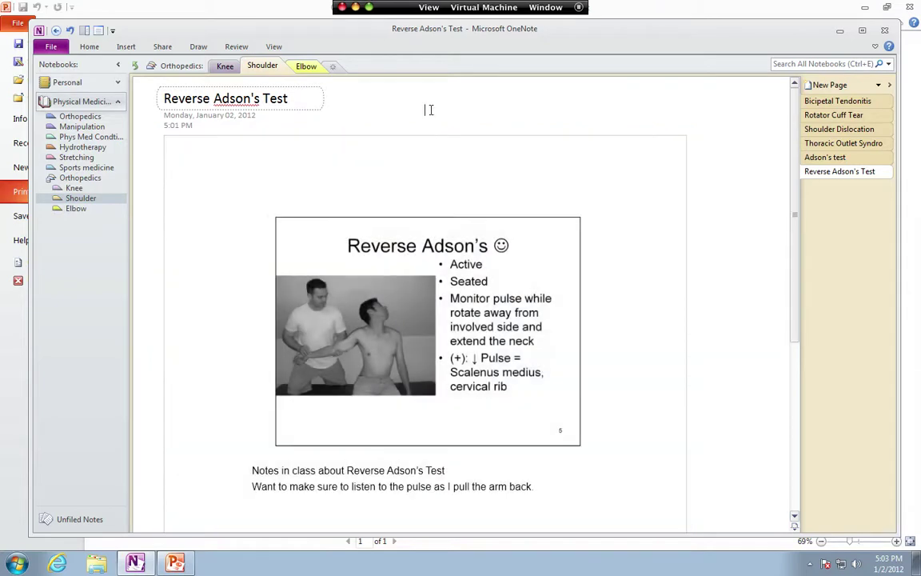
- Draw a red pen loop around the arms in the slide photo
click(199, 48)
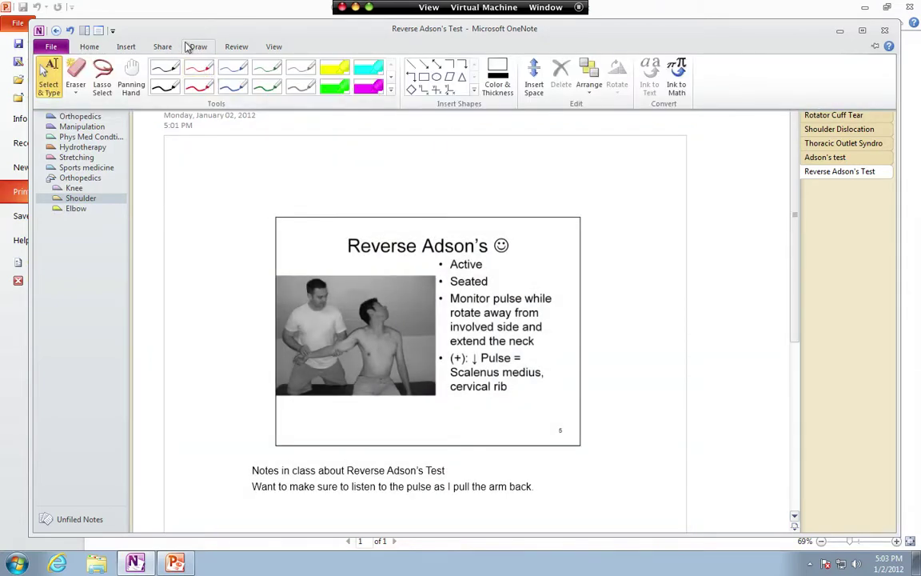
click(196, 89)
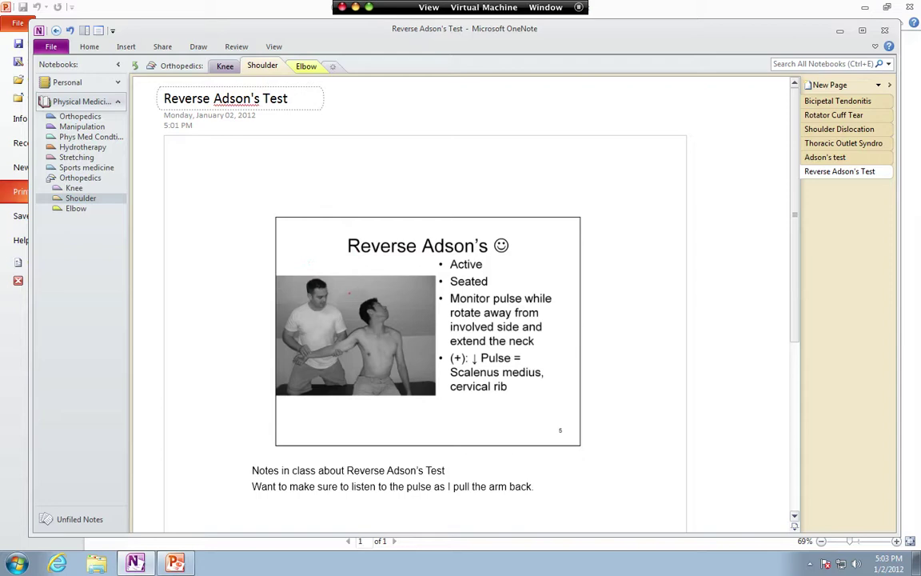
mouse_move(358, 314)
mouse_down()
mouse_move(281, 336)
mouse_move(304, 374)
mouse_move(363, 351)
mouse_move(363, 311)
mouse_up()
click(198, 46)
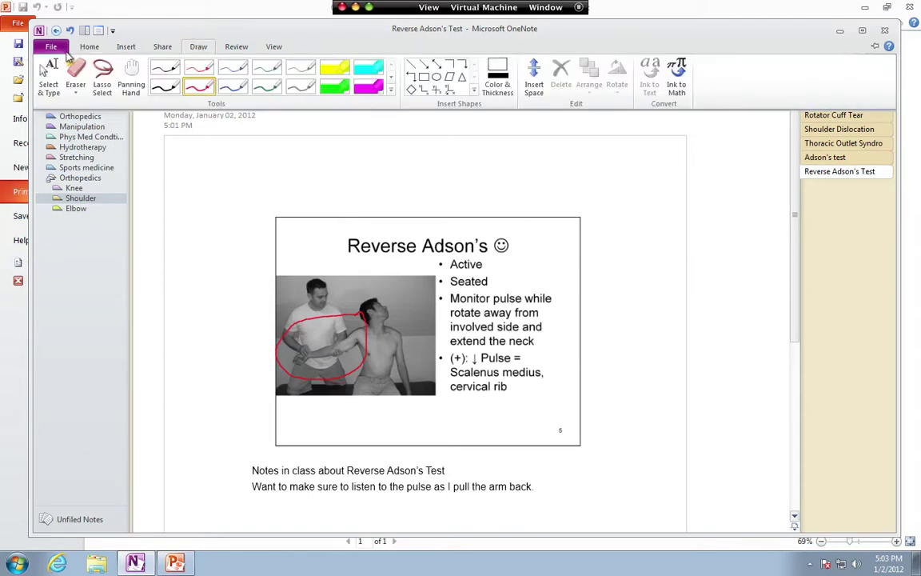
click(48, 76)
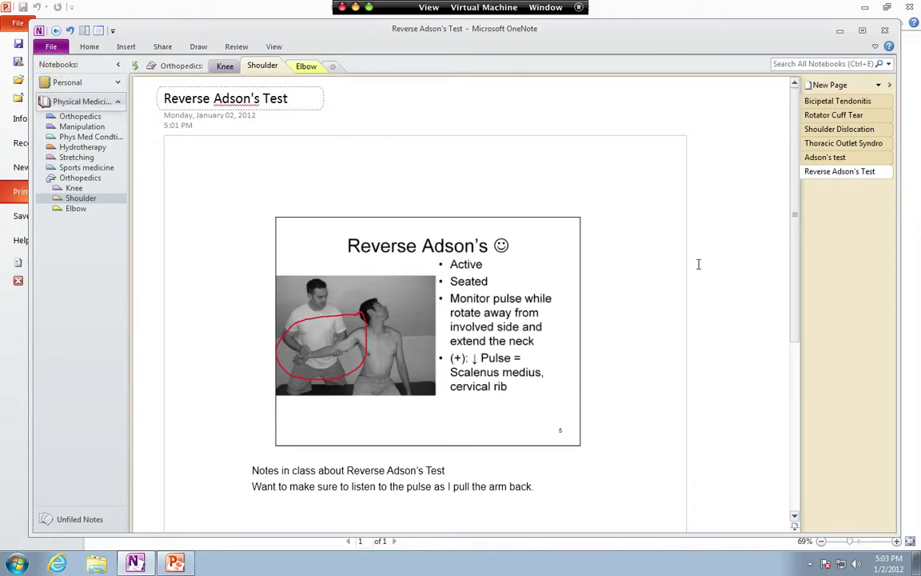
- Type 'notes over here' beside the slide and move it just above the slide image
drag(695, 263, 723, 310)
click(717, 309)
text(notes over)
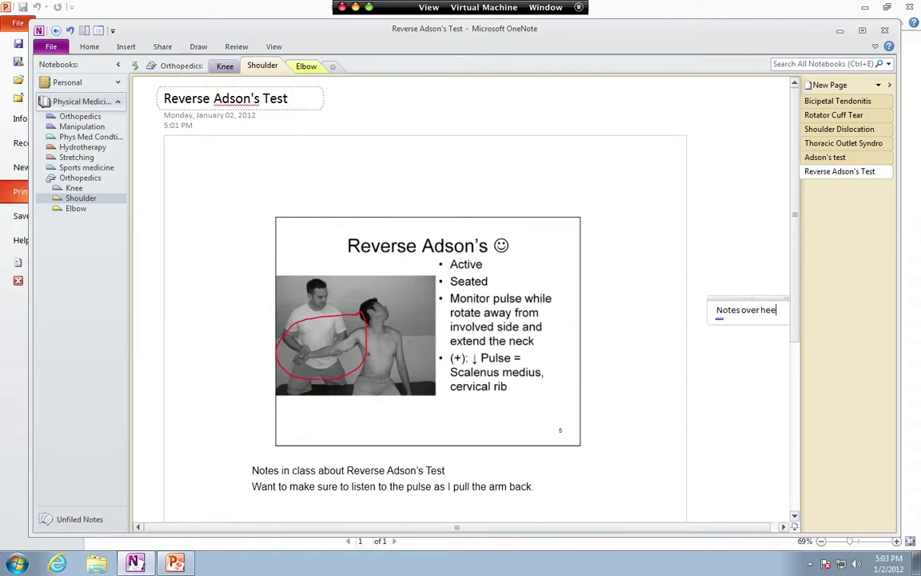
text( here)
drag(764, 309, 314, 194)
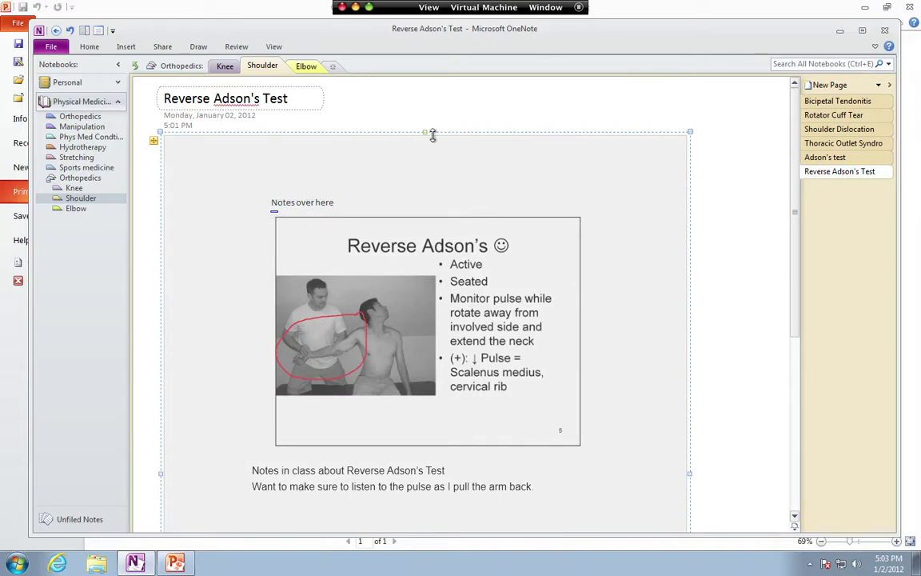
drag(430, 136, 421, 138)
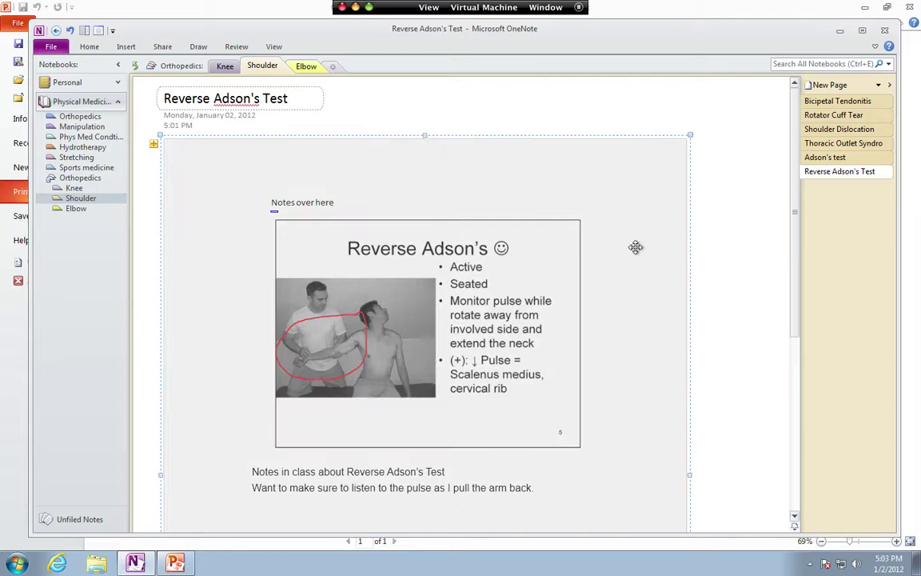
scroll(636, 247, down, 3)
scroll(636, 247, down, 2)
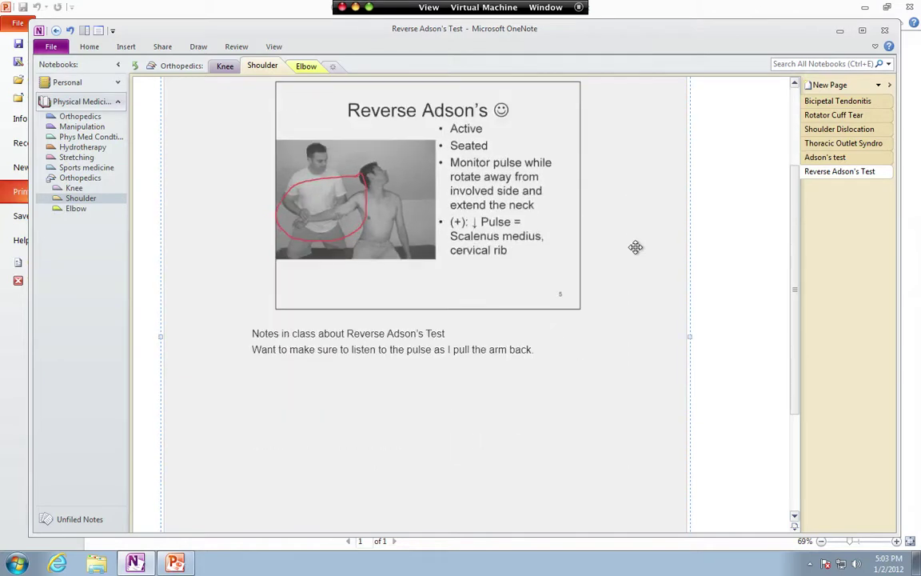
click(200, 47)
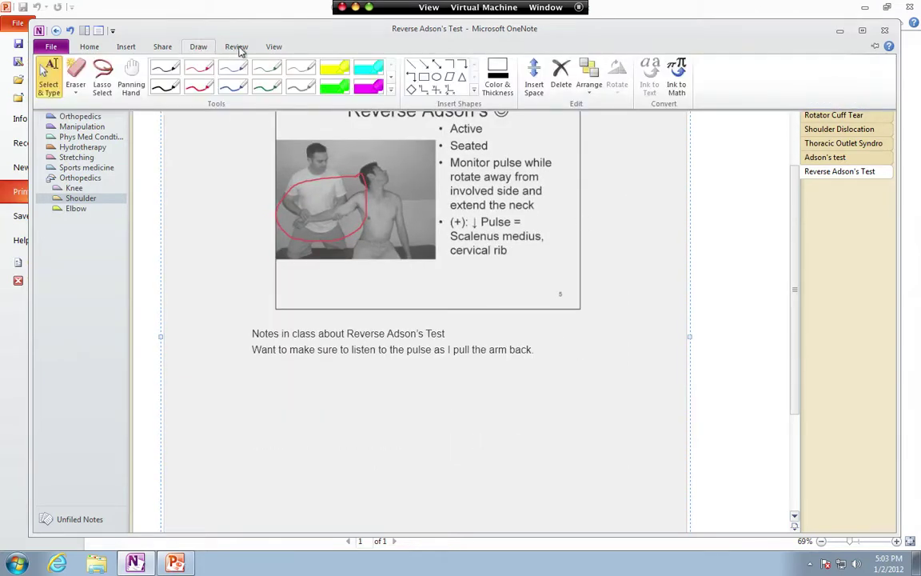
click(272, 47)
click(236, 48)
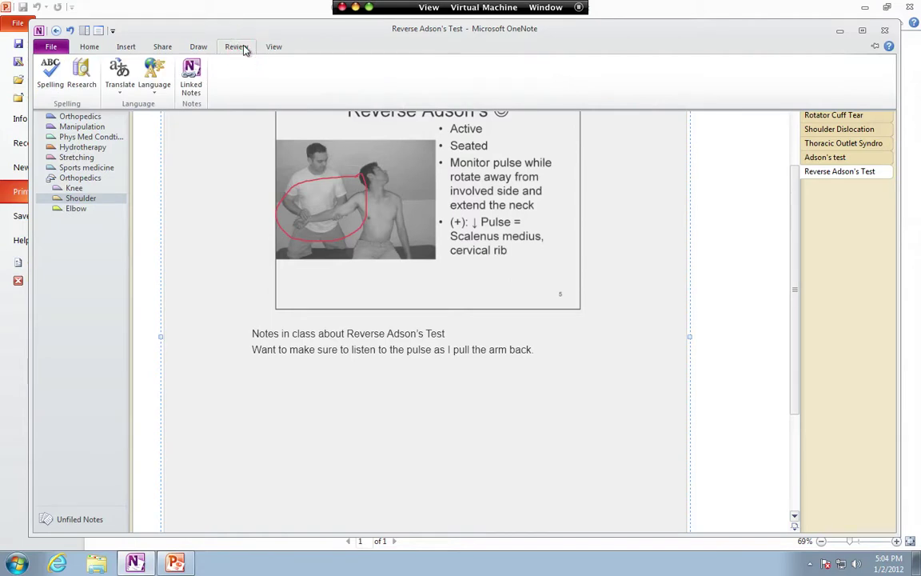
click(163, 49)
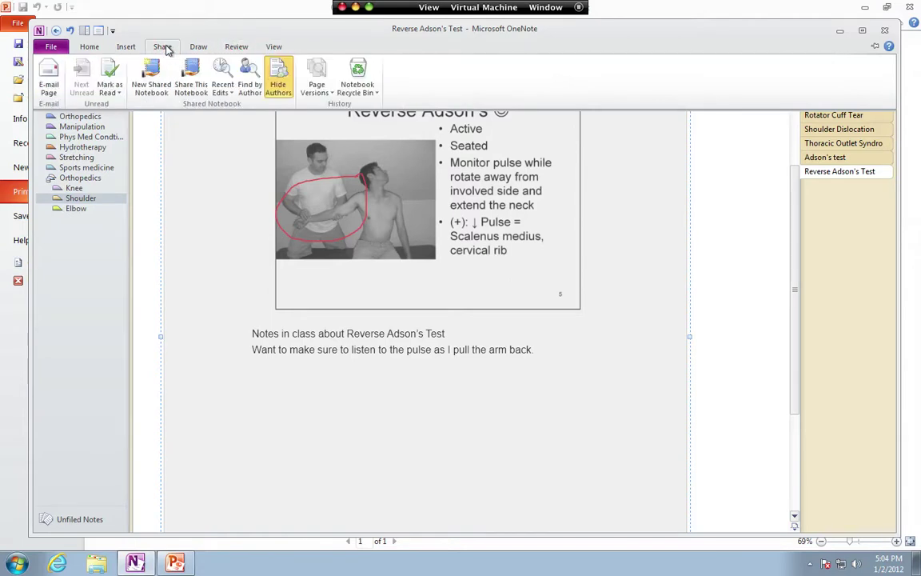
click(130, 49)
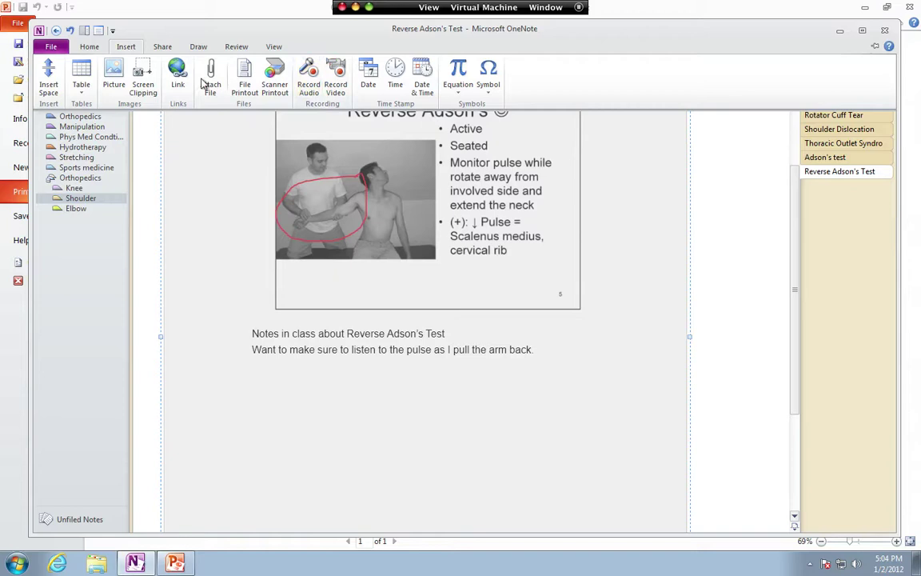
click(729, 256)
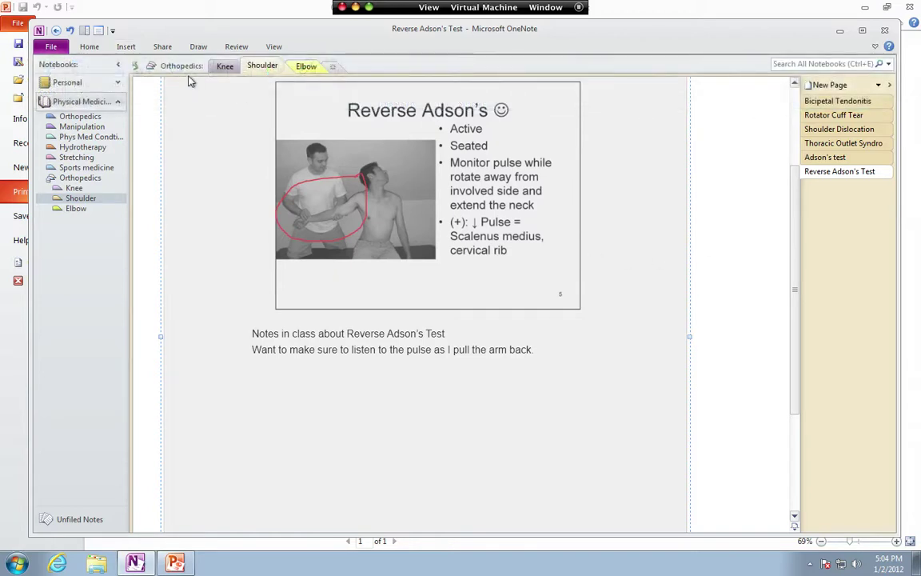
click(158, 48)
click(128, 46)
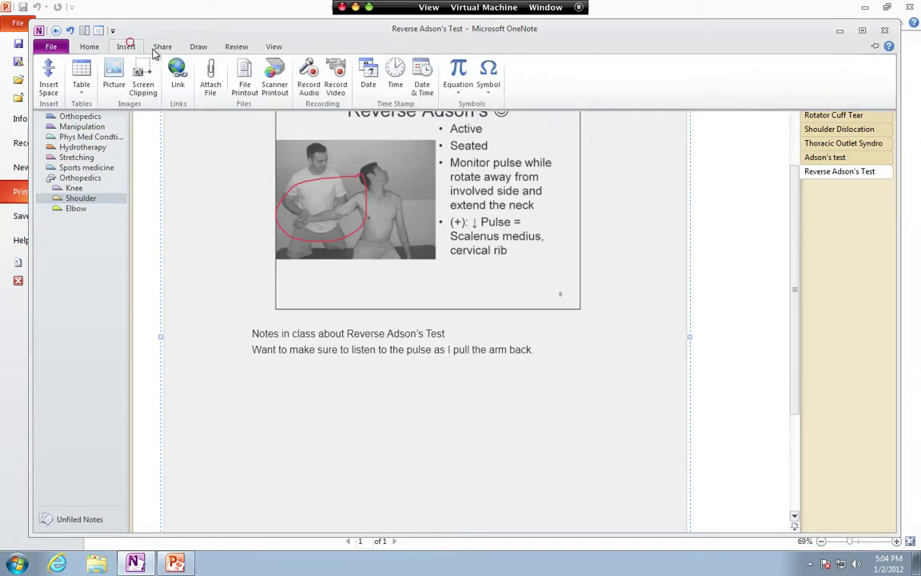
click(729, 306)
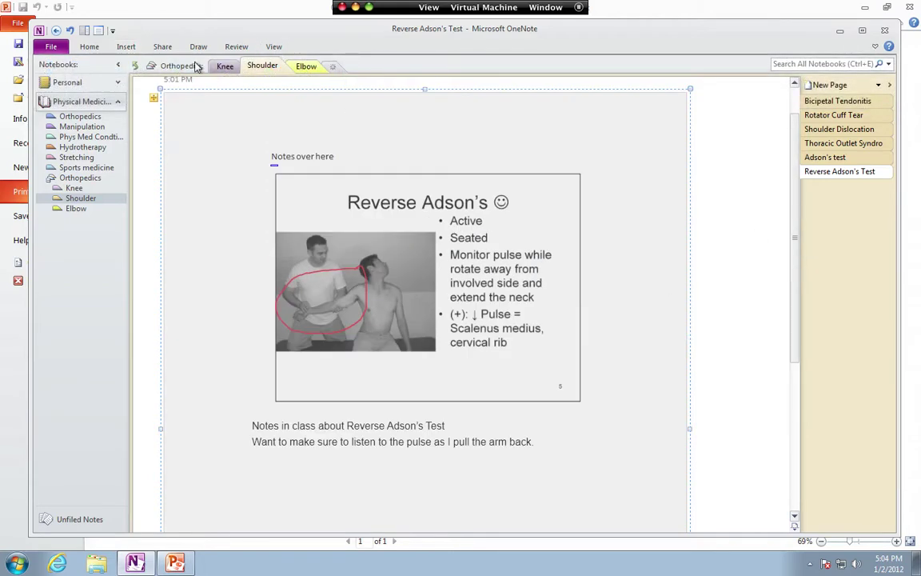
click(266, 70)
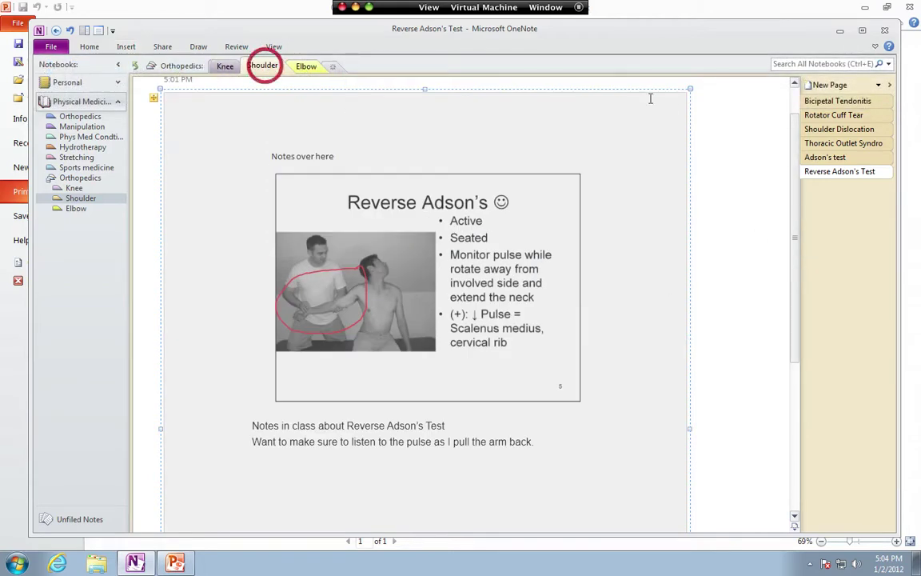
- Add a new page titled 'Shoulder Conditions' and move it to the top of the page list
click(825, 85)
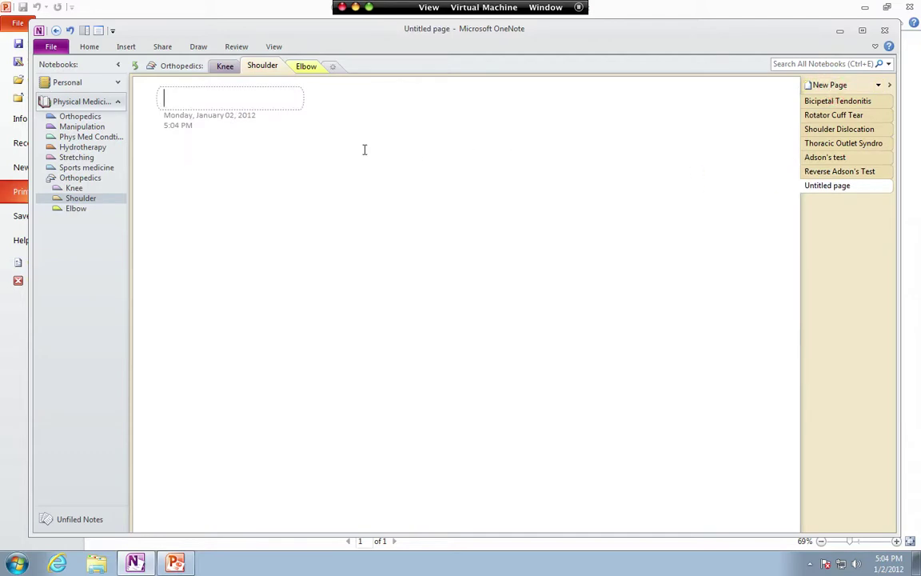
text(Shoulder Condition)
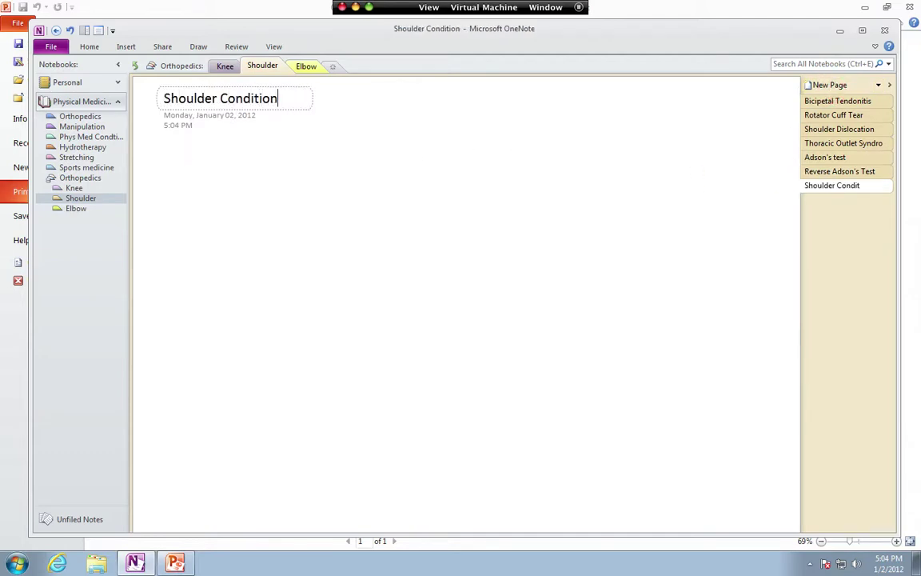
text(s)
click(811, 189)
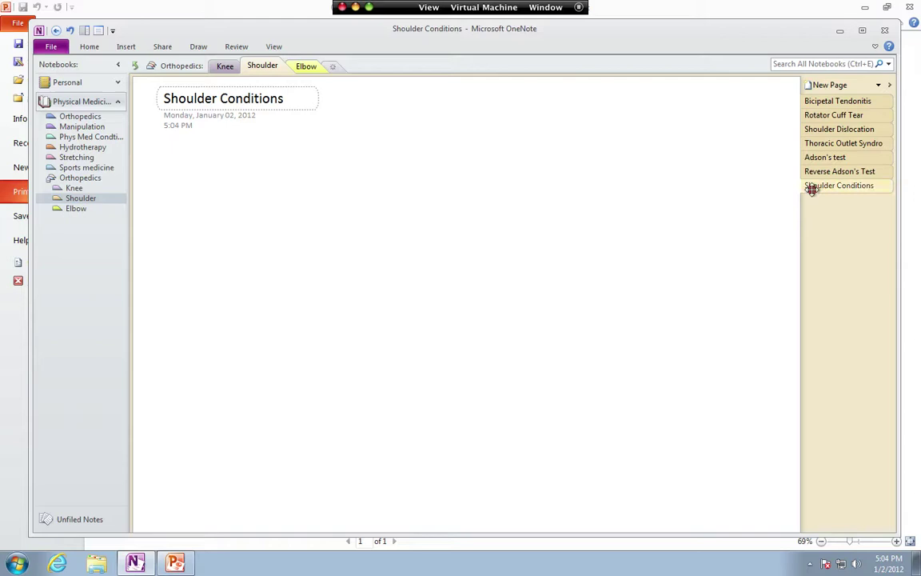
drag(811, 189, 811, 94)
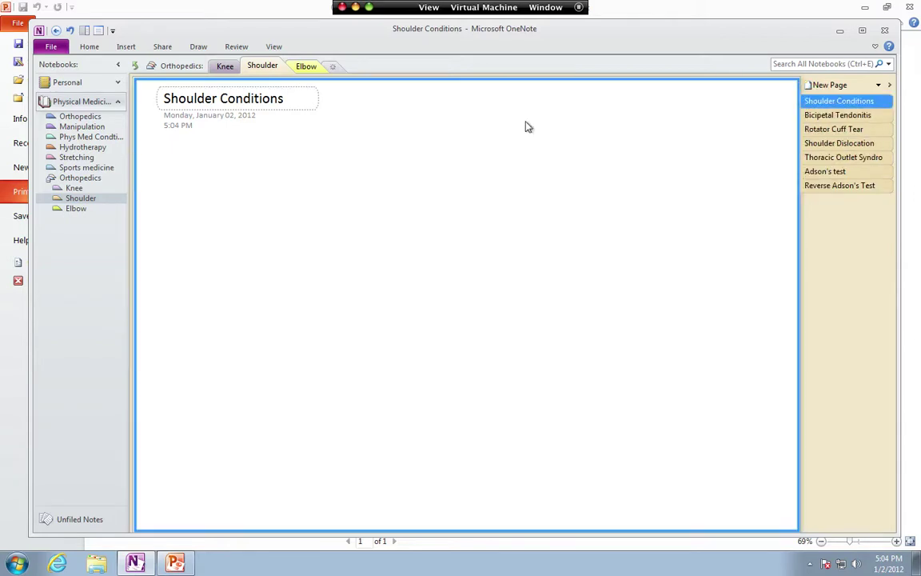
- Write a shoulder conditions note listing Rotator Cuff Tear and Thoracic Outlet Syndrome
click(346, 147)
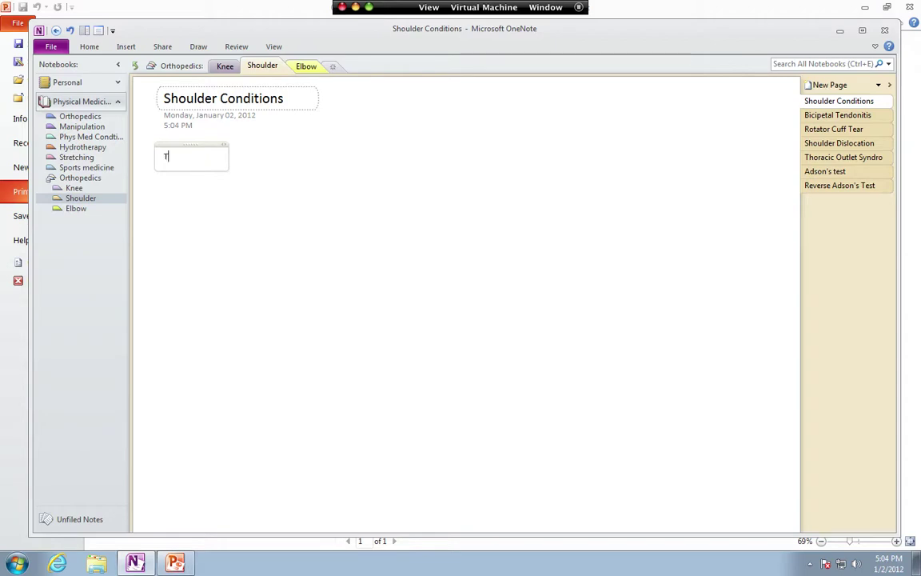
text(List of Chron)
key(BackSpace)
key(BackSpace)
key(BackSpace)
key(BackSpace)
key(BackSpace)
text(shou)
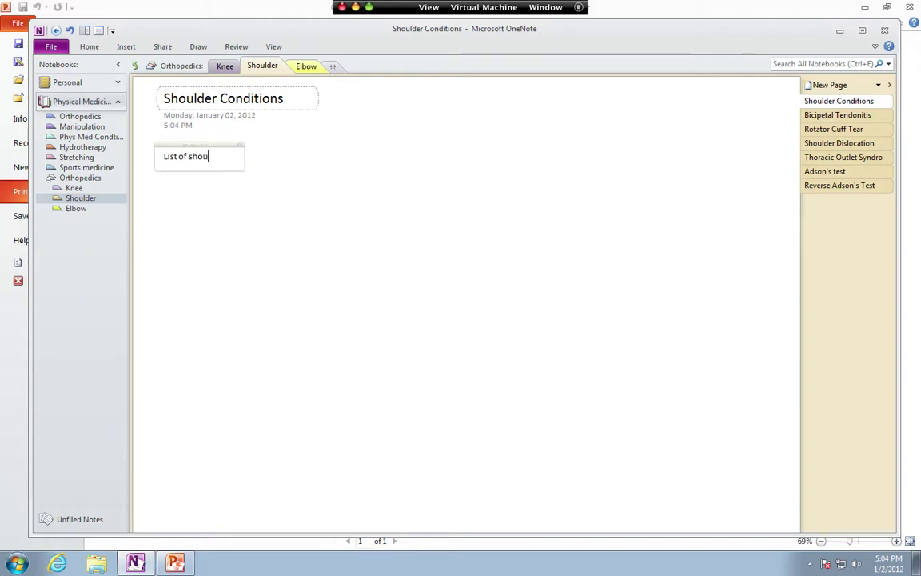
text(lder Condi)
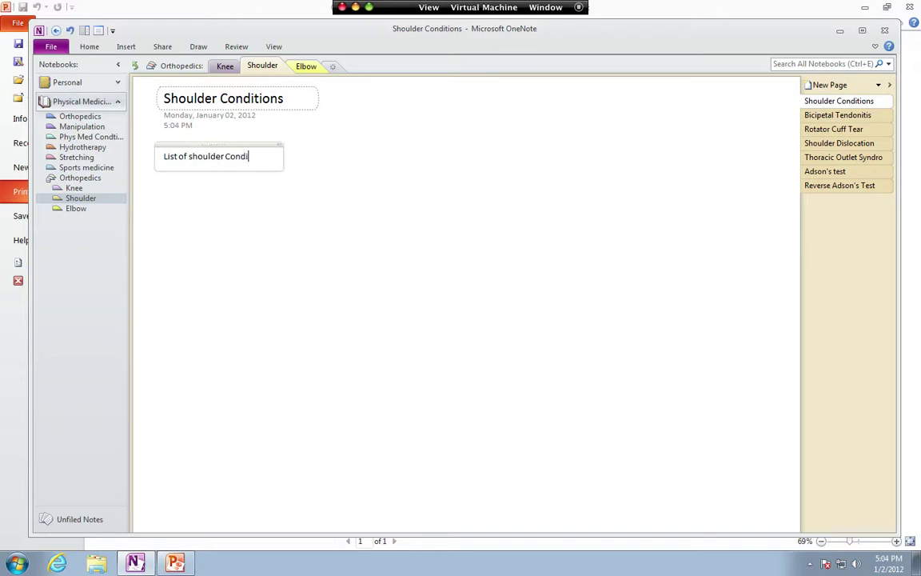
text(tions:)
key(Return)
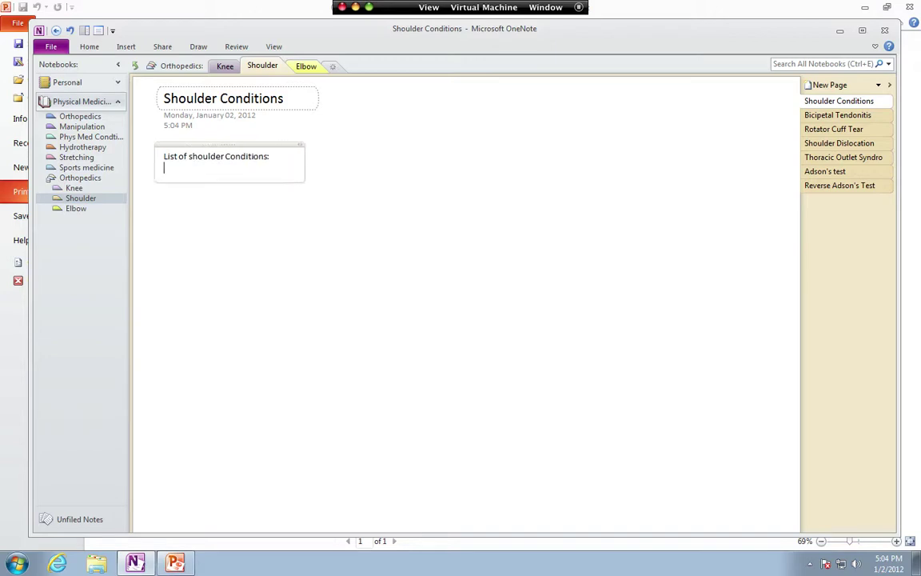
key(Return)
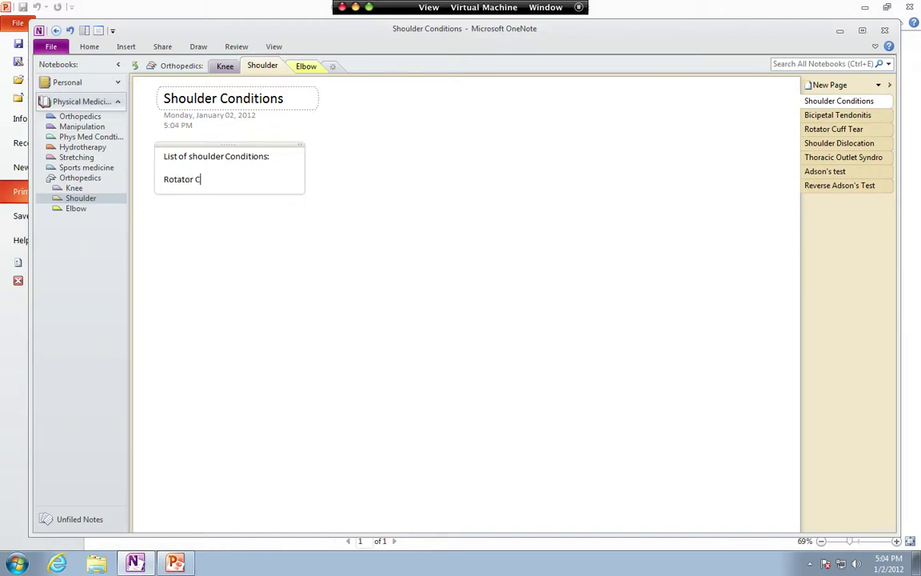
text(Rotator Cuff Tear)
key(Return)
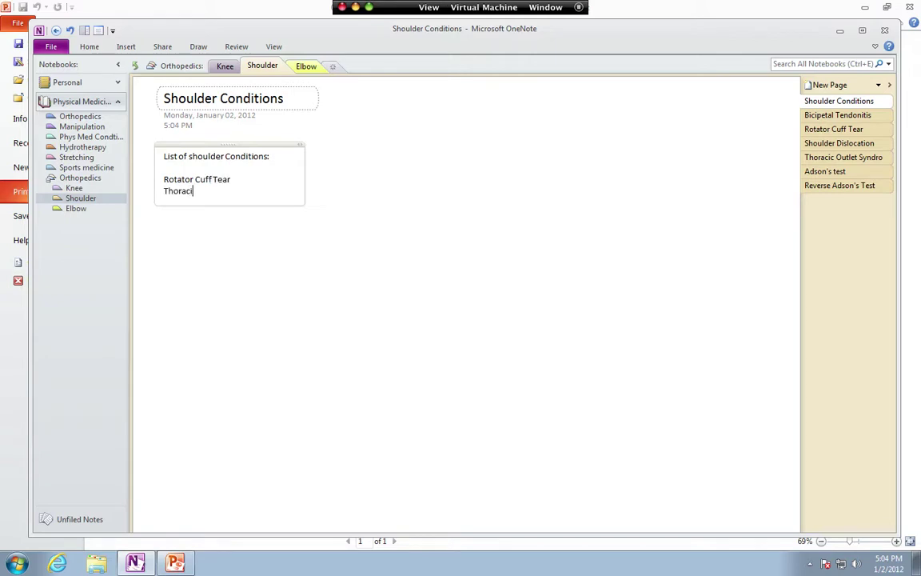
text(Thoracic Outlet Syndrome)
key(Return)
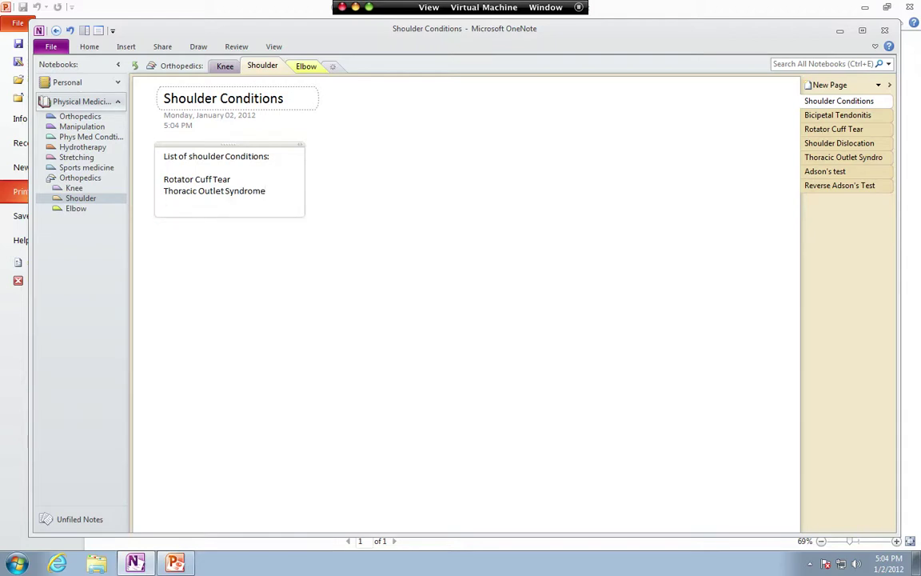
key(Return)
key(Return)
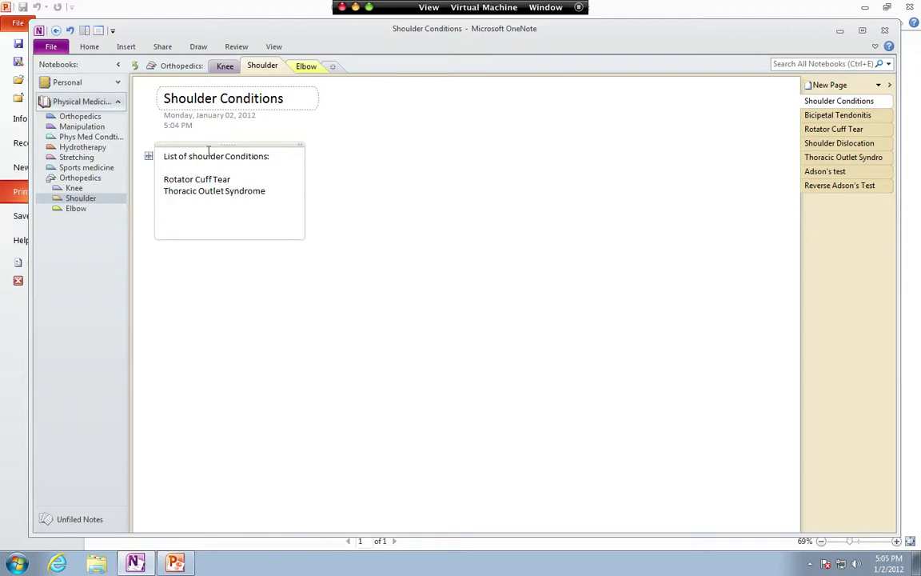
- Shorten the page title to 'Shoulder' and add a 'List of Orthopedic Tests for Shoulder:' note
double_click(270, 99)
key(BackSpace)
key(BackSpace)
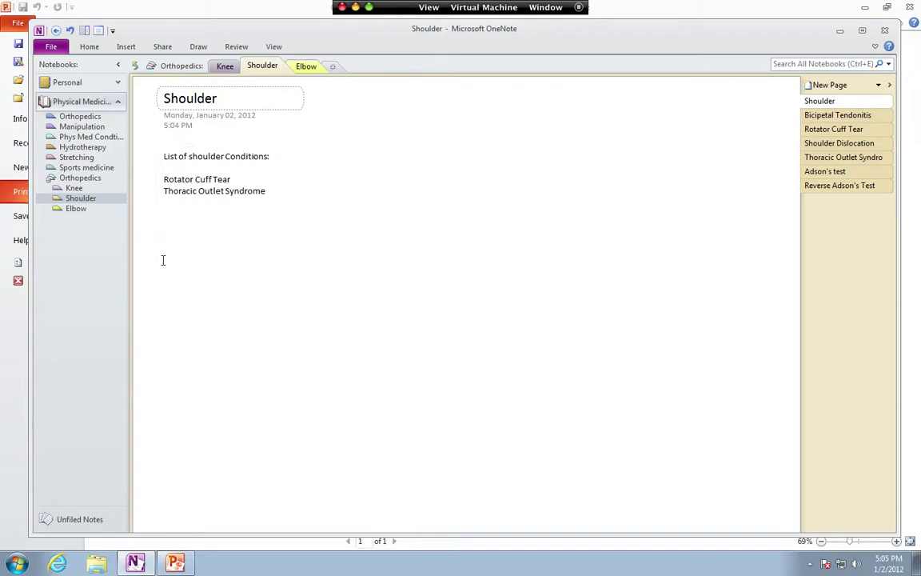
click(165, 320)
text(L)
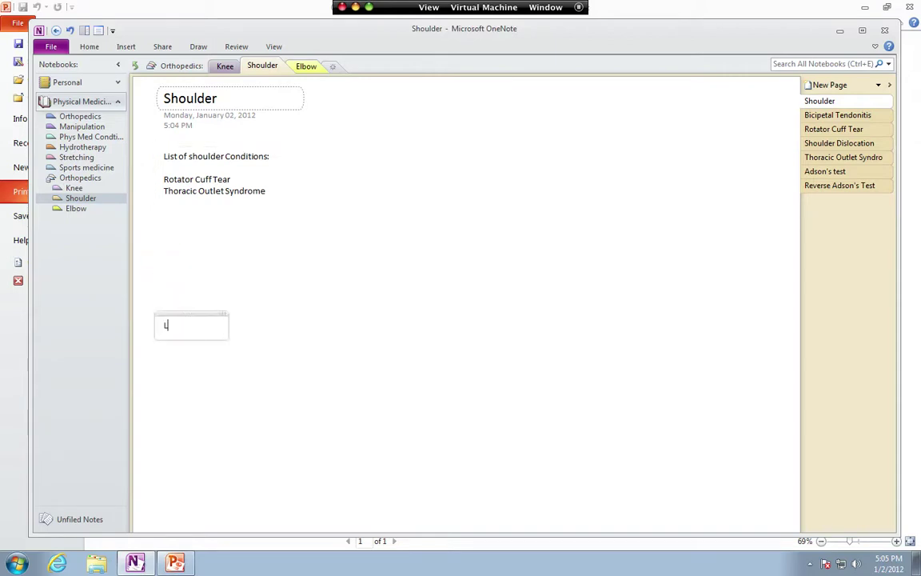
text(ist of Orthopedic)
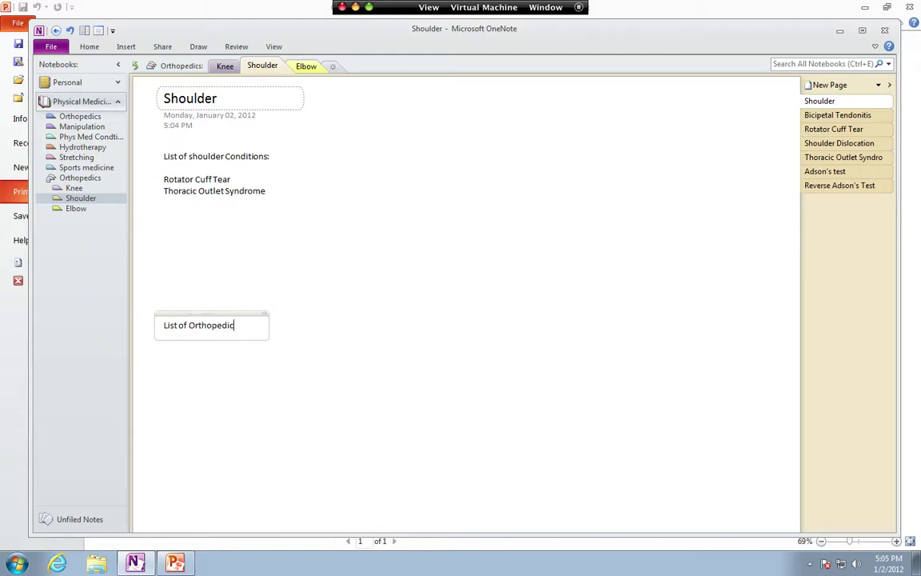
text( Tests fo)
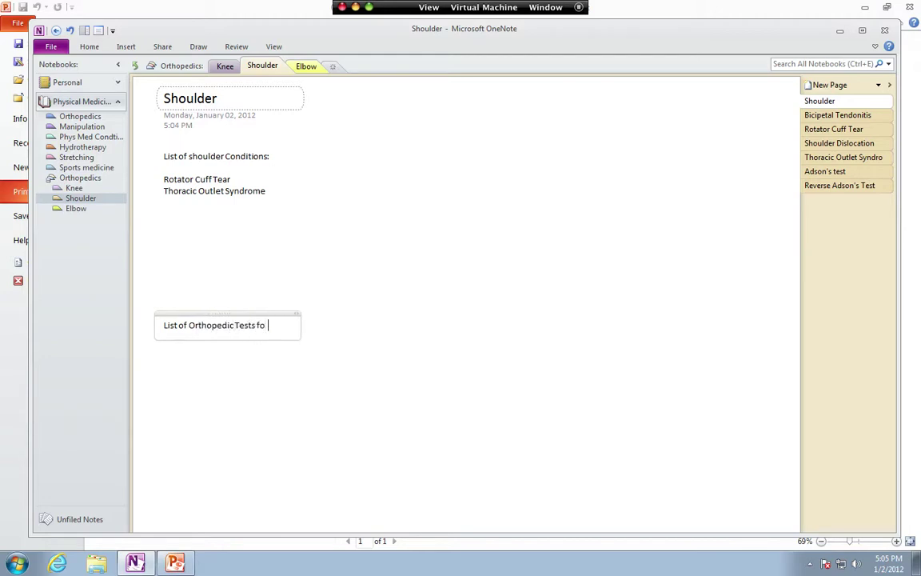
text(r Shoulder)
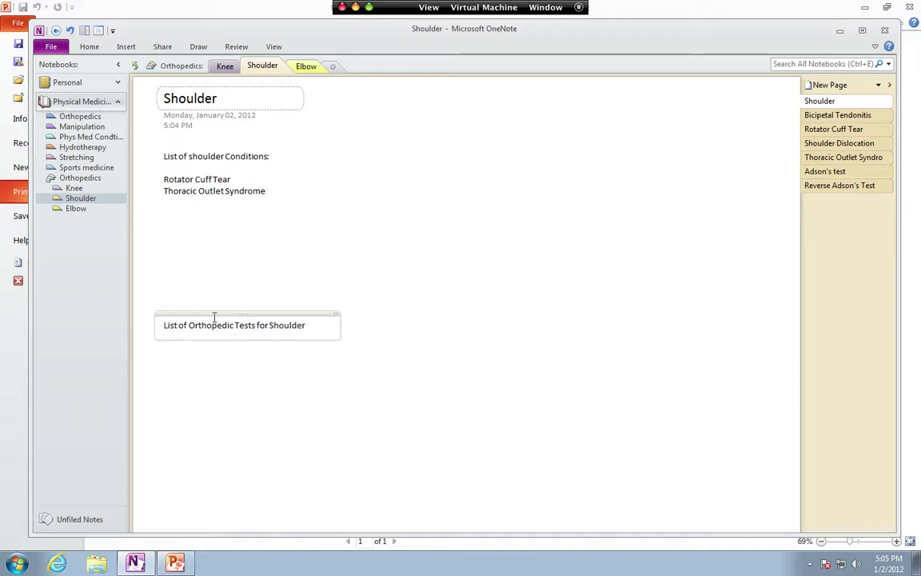
text(:)
key(Return)
key(Return)
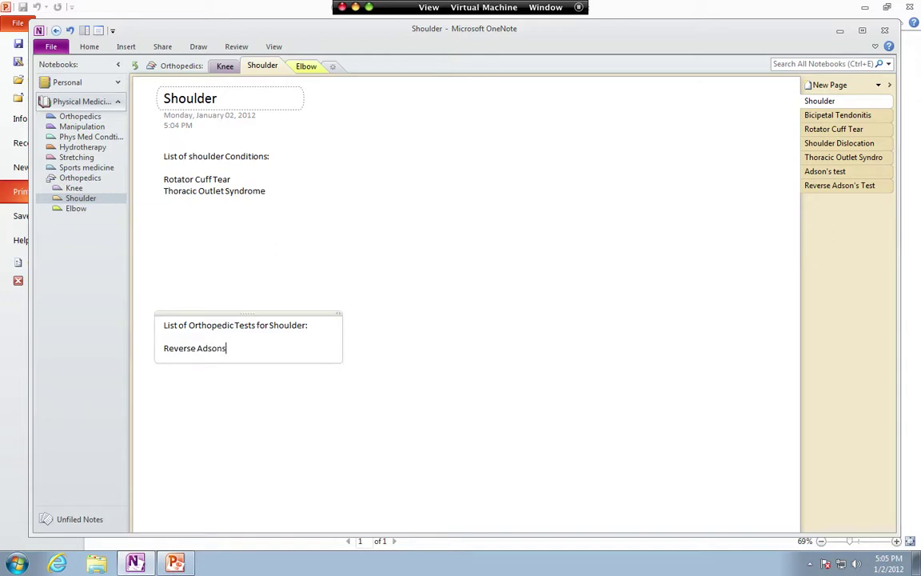
- Fix the Adsons and Reverse Adsons entries under the tests heading and select Adsons
click(191, 337)
text(ons)
key(Return)
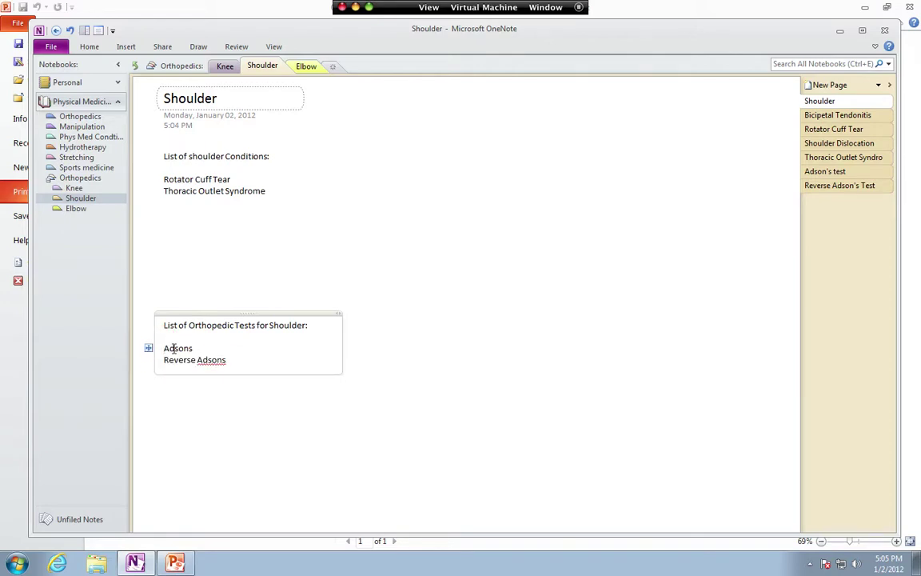
double_click(174, 347)
- Link the word Adsons to the Adson's test page, found by searching 'adsons'
right_click(181, 354)
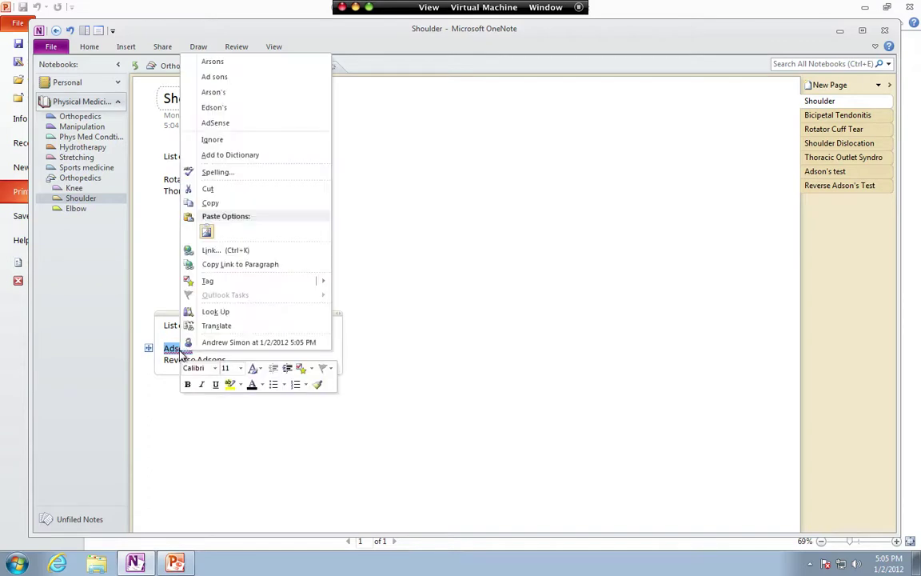
click(230, 251)
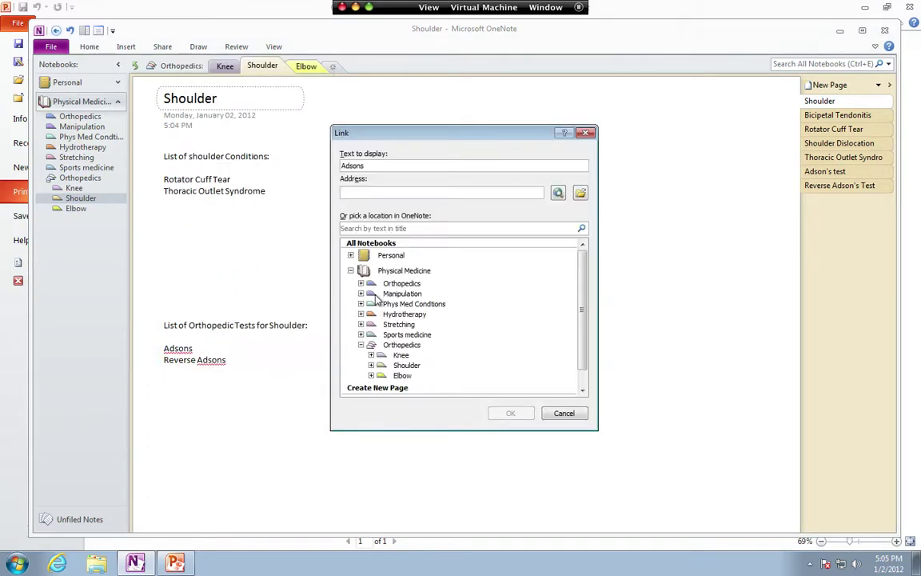
click(359, 188)
text(ad)
key(BackSpace)
key(BackSpace)
key(BackSpace)
key(BackSpace)
key(BackSpace)
click(361, 227)
text(a)
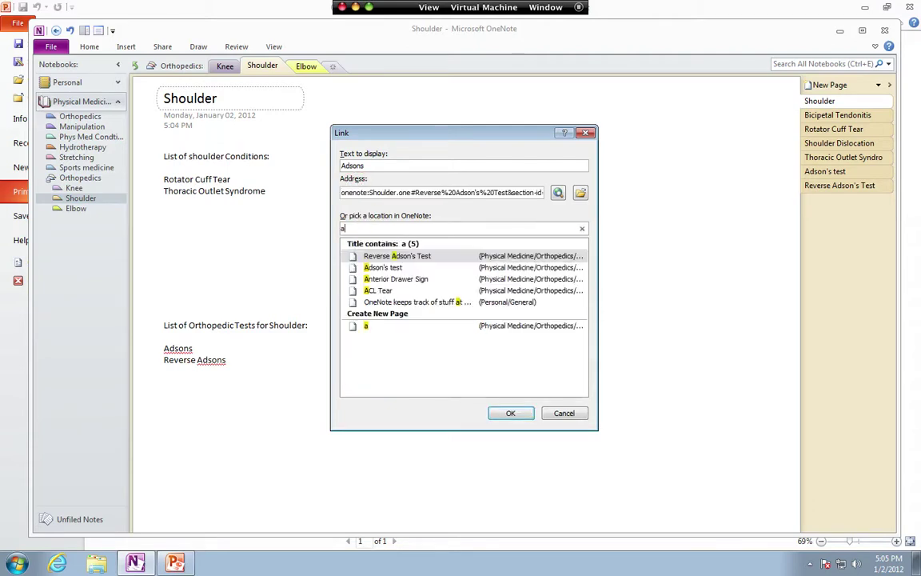
text(dsons)
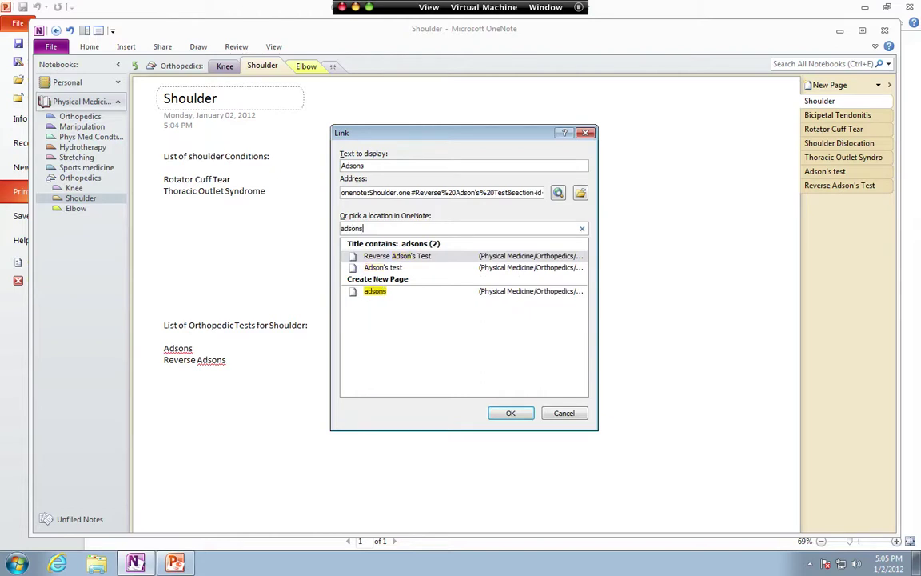
click(381, 268)
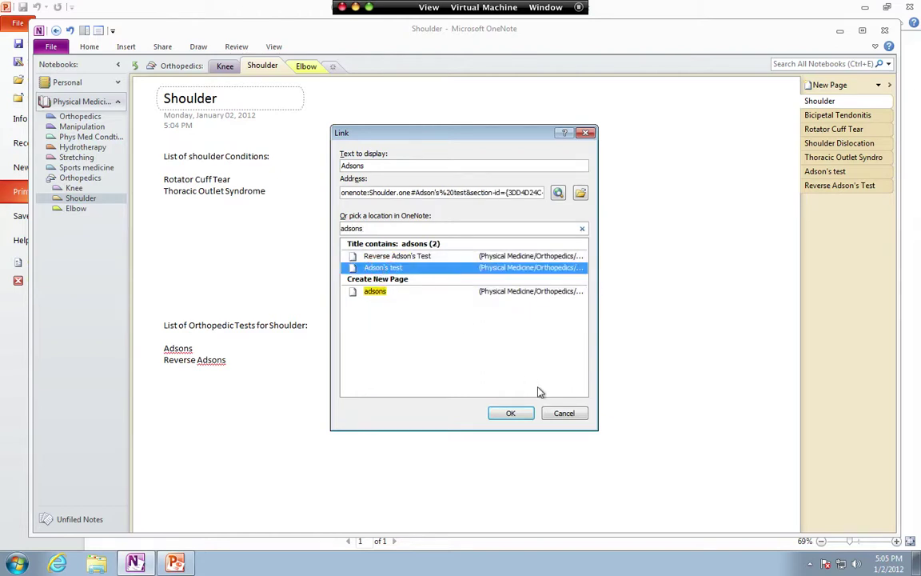
click(511, 413)
- Link 'Reverse Adsons' to the Reverse Adson's Test page
click(240, 366)
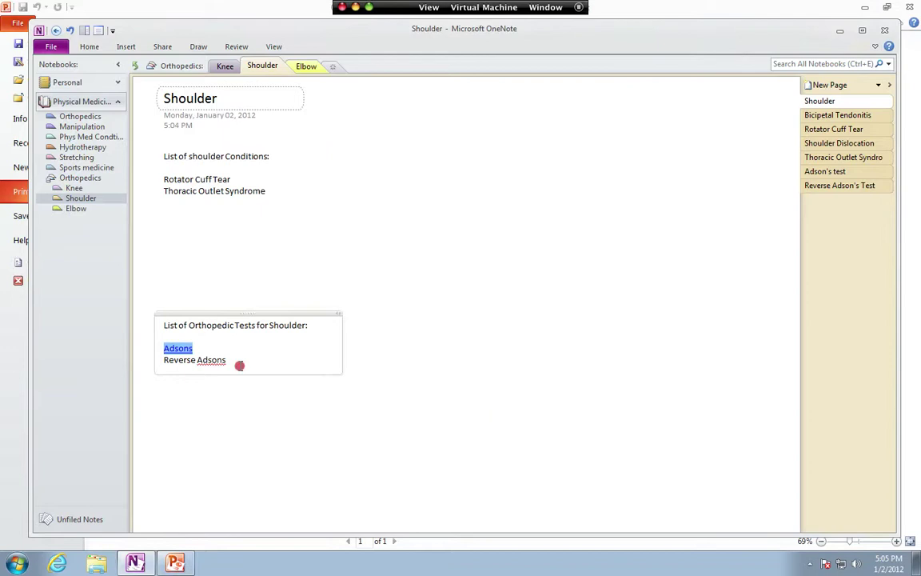
drag(163, 360, 230, 359)
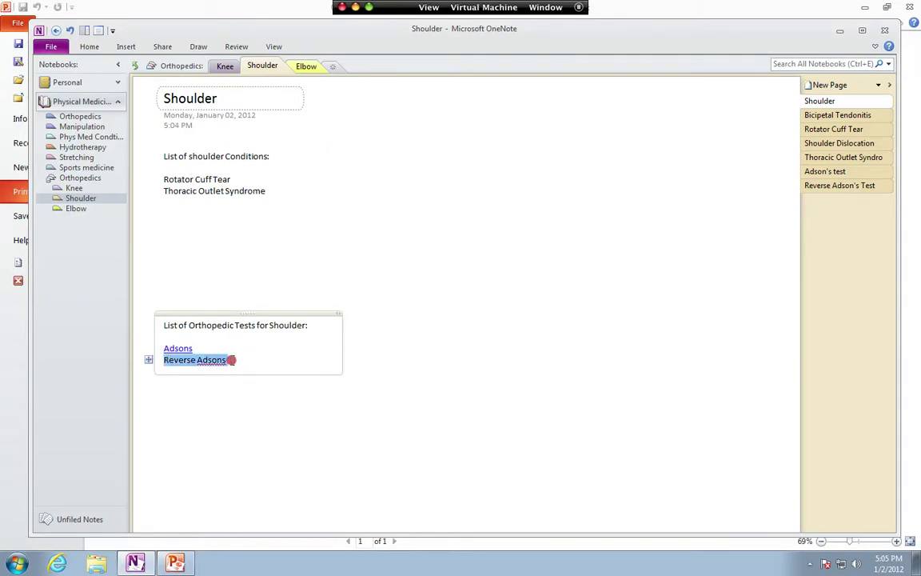
right_click(217, 361)
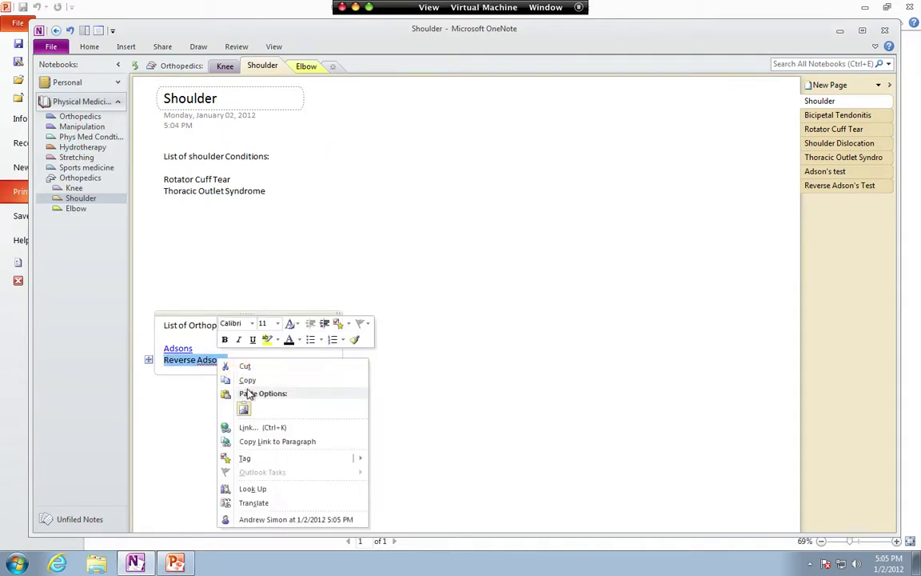
click(238, 427)
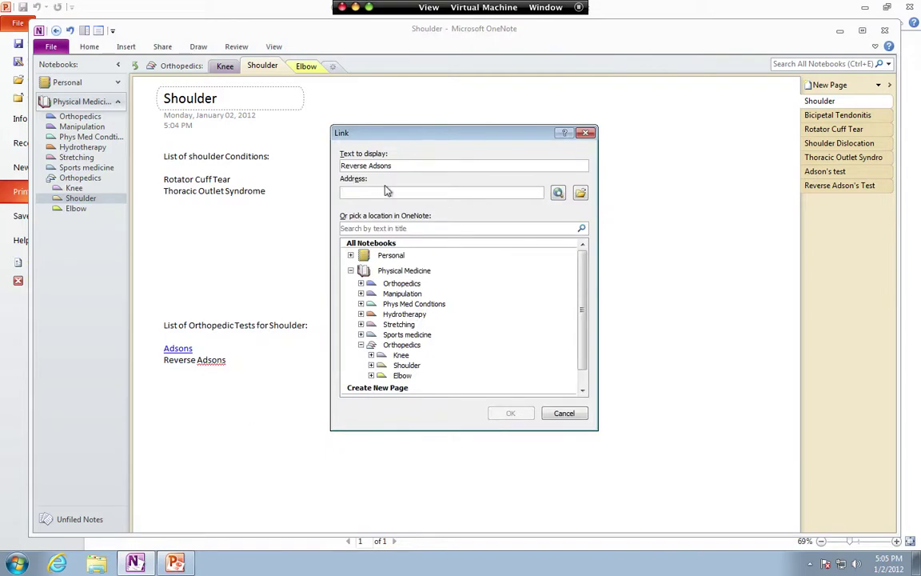
click(354, 228)
text(adsons)
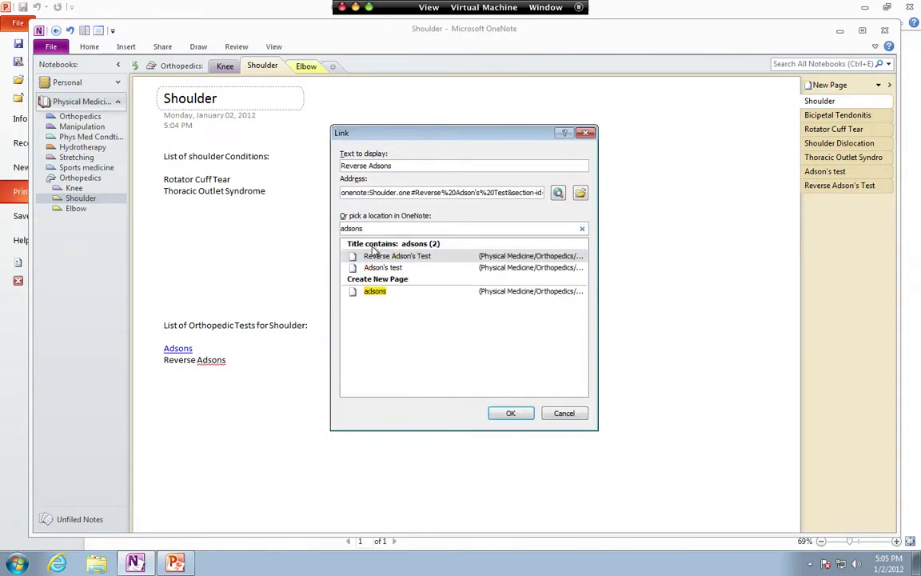
click(376, 256)
click(519, 416)
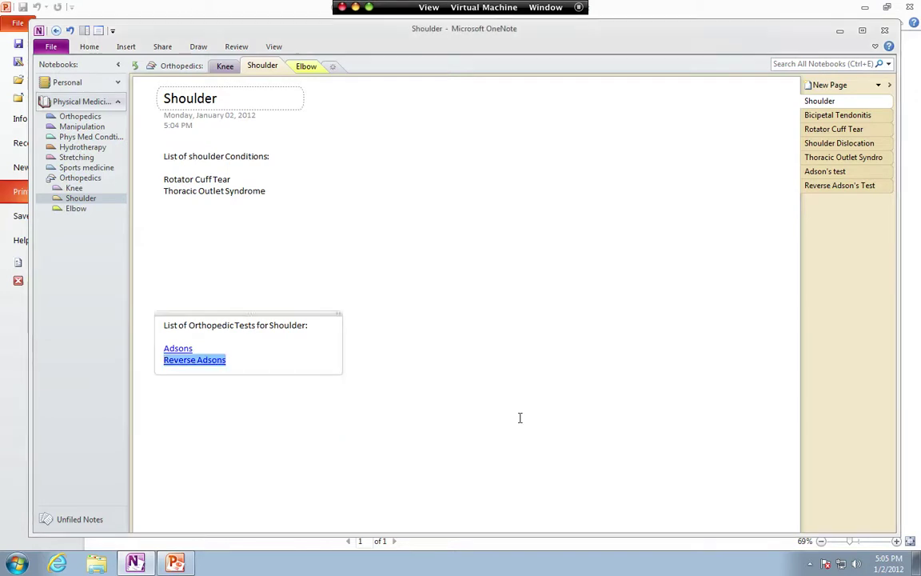
click(239, 363)
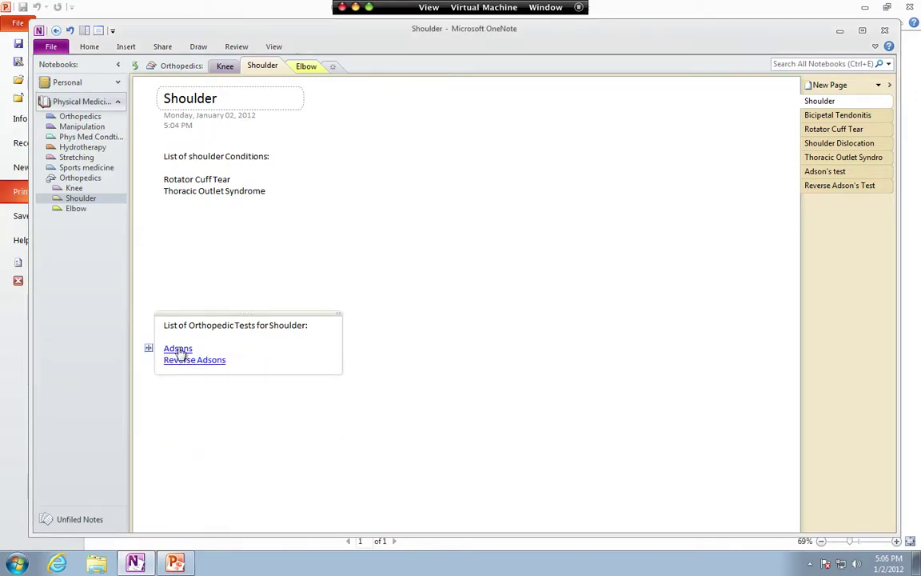
- Follow the Adsons and Reverse Adsons links to confirm they reach their pages
click(176, 349)
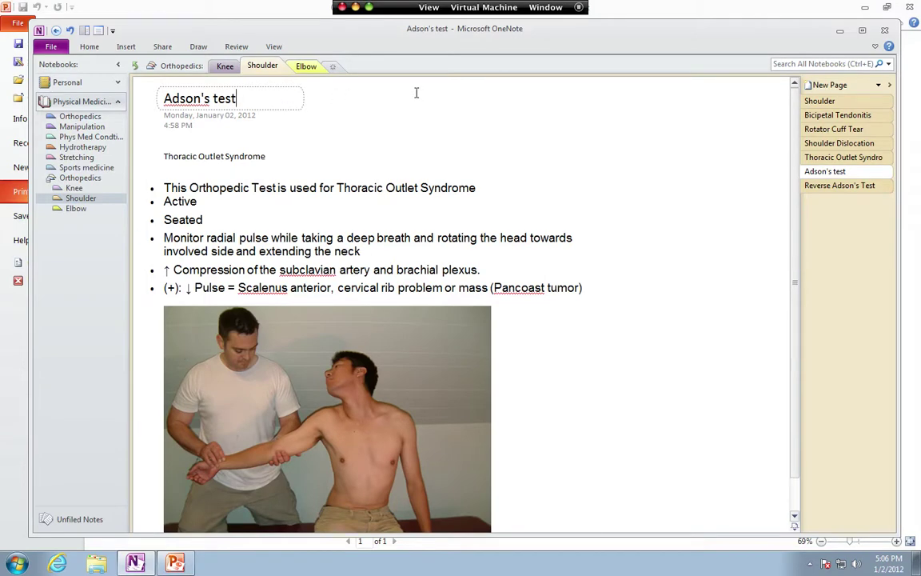
click(820, 101)
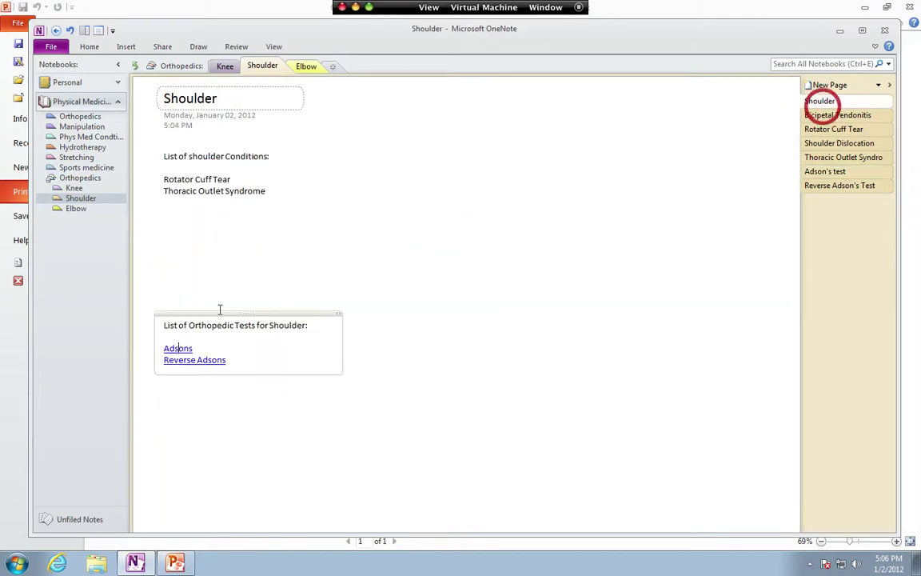
click(192, 361)
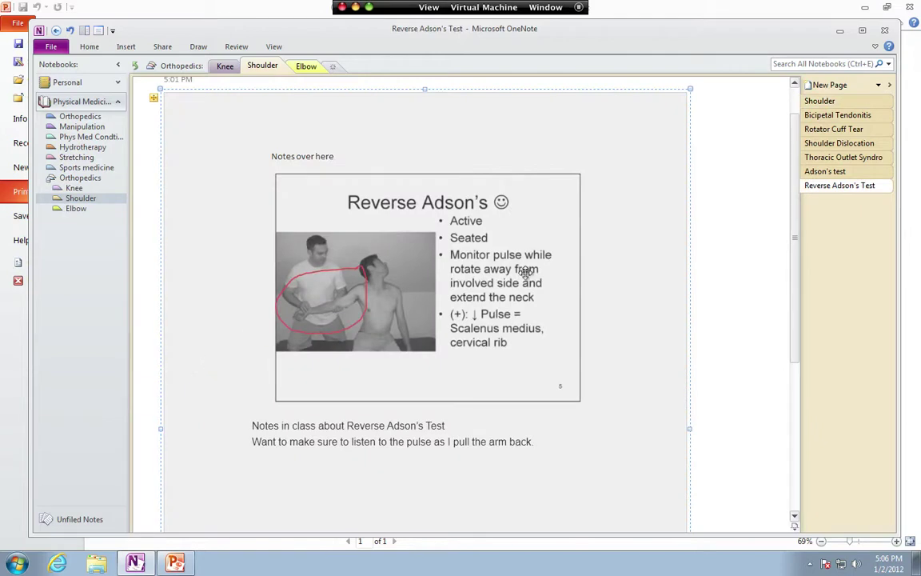
click(727, 266)
scroll(620, 274, up, 1)
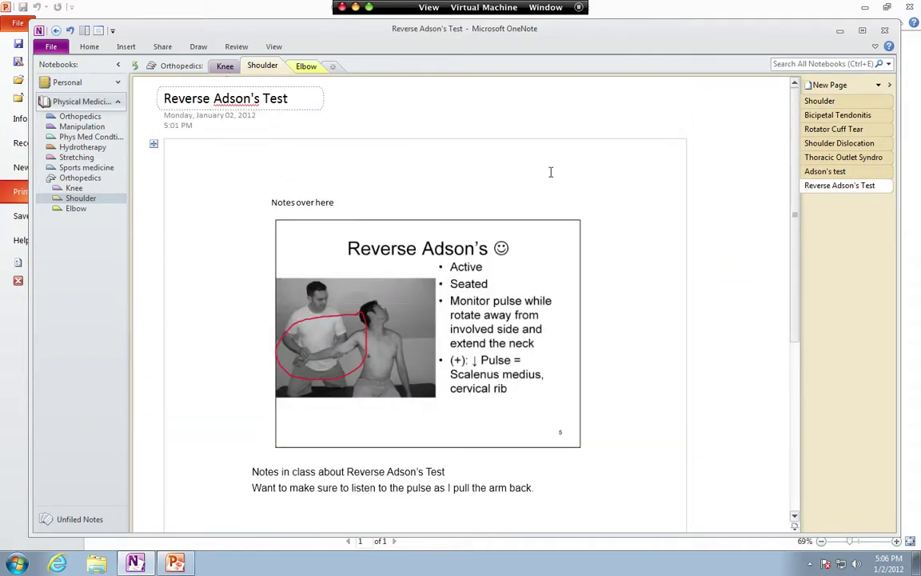
- Open the Adson's test page from the page list and scroll through it
click(811, 172)
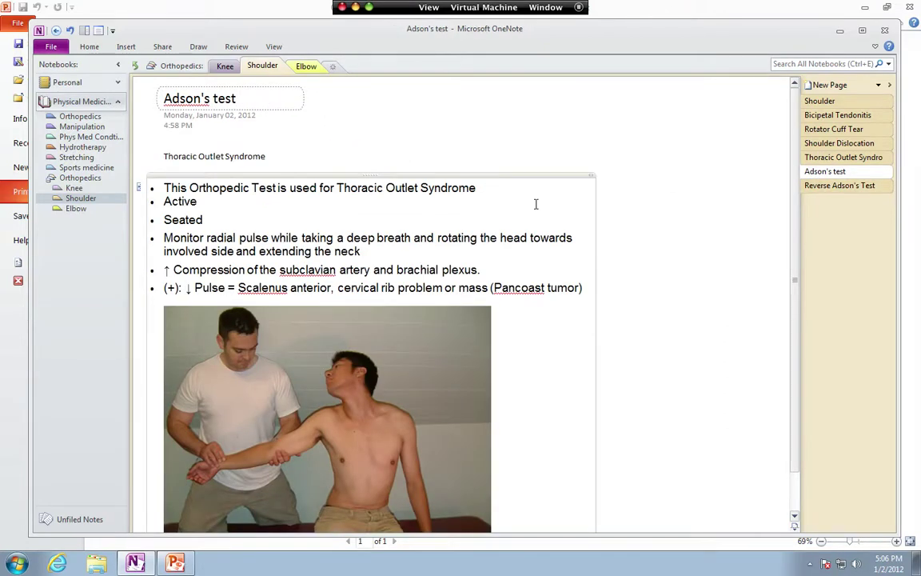
click(620, 278)
scroll(639, 315, down, 1)
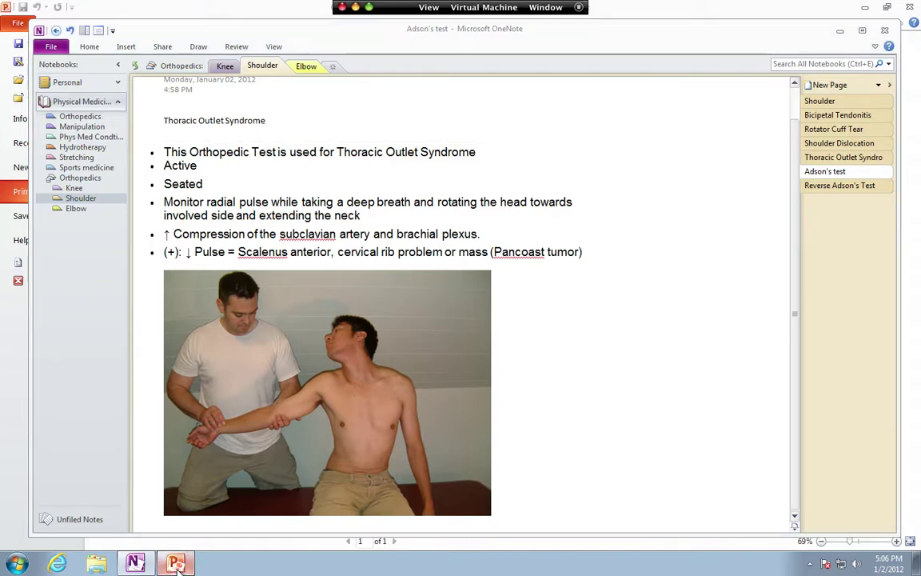
- In PowerPoint, go to slide 9, 'Roos' test (EAST)', then return to OneNote
key(alt+Tab)
click(37, 43)
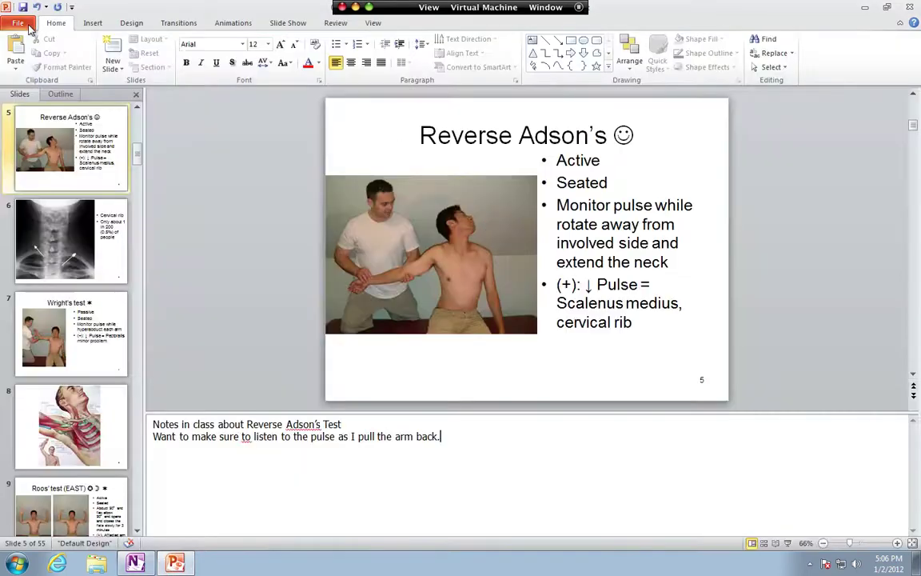
click(80, 500)
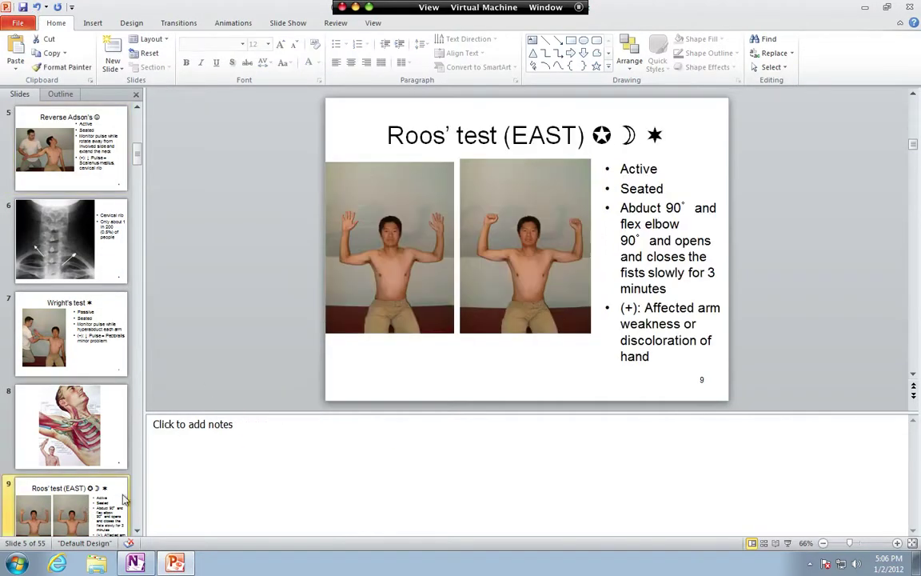
drag(619, 224, 604, 180)
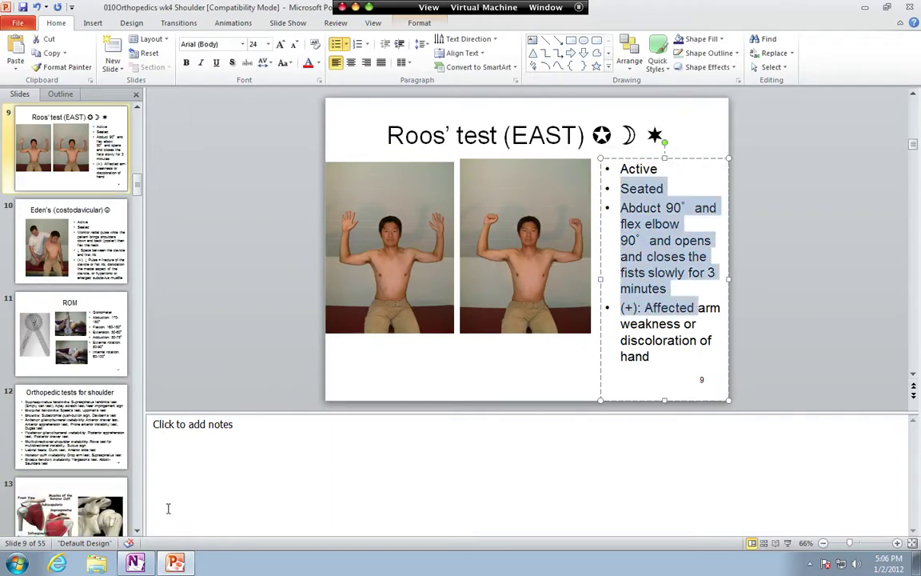
key(alt+Tab)
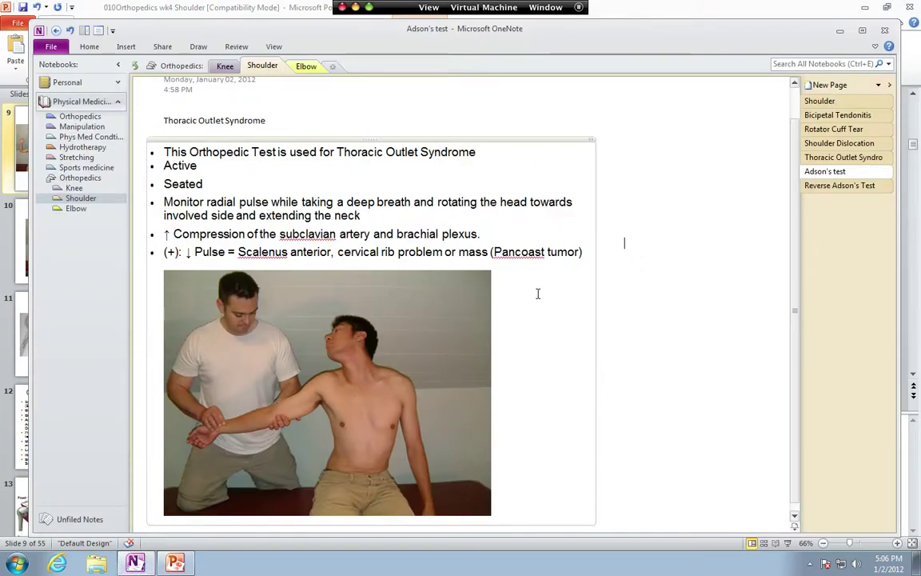
- Open the Reverse Adson's Test page from the page list
click(851, 189)
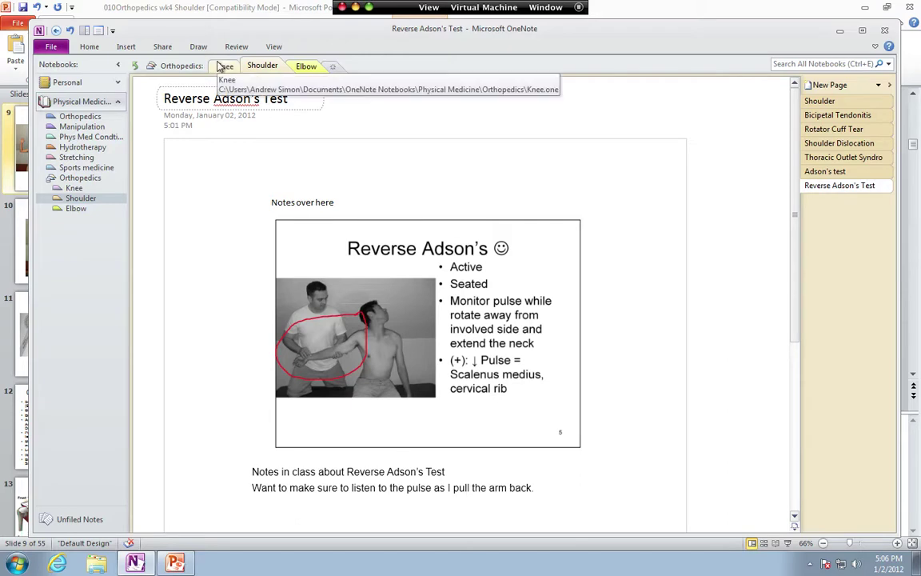
- Create a new notebook named Cardiology
right_click(70, 229)
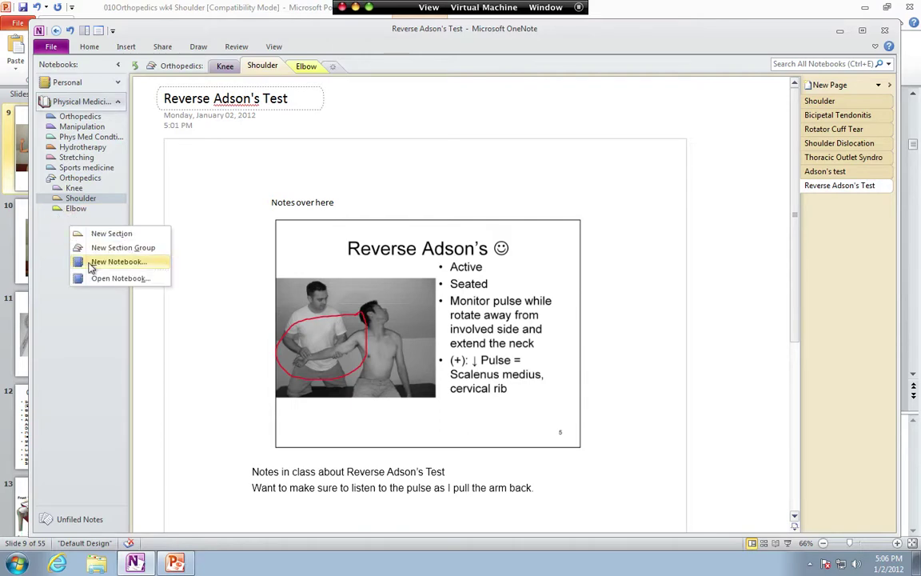
click(93, 263)
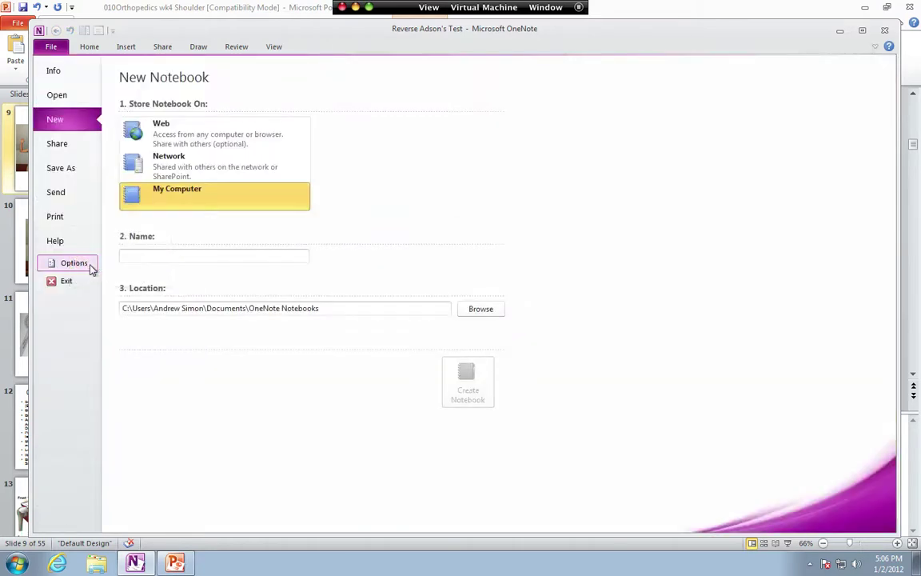
click(144, 255)
text(Cardio)
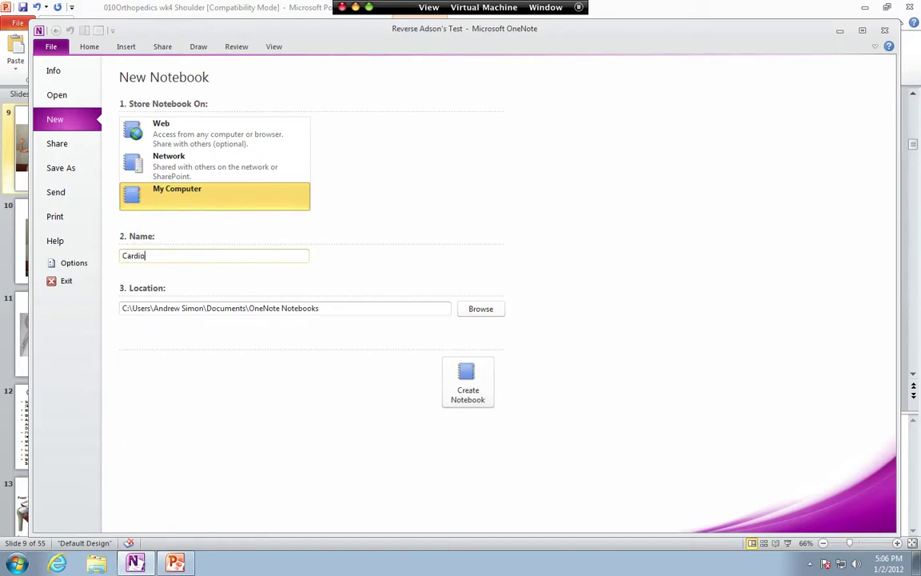
text(logy)
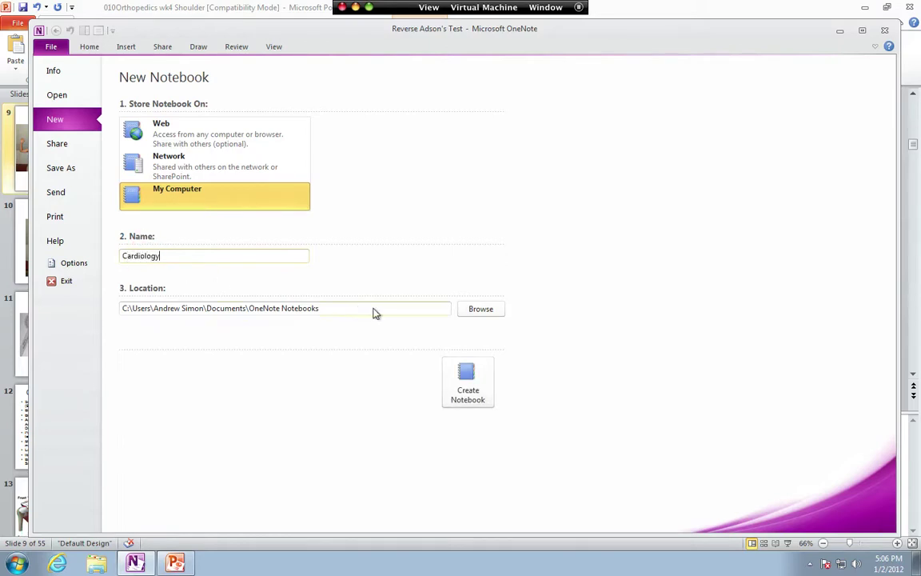
click(467, 384)
- Create a second new notebook named Lung Conditions
right_click(88, 269)
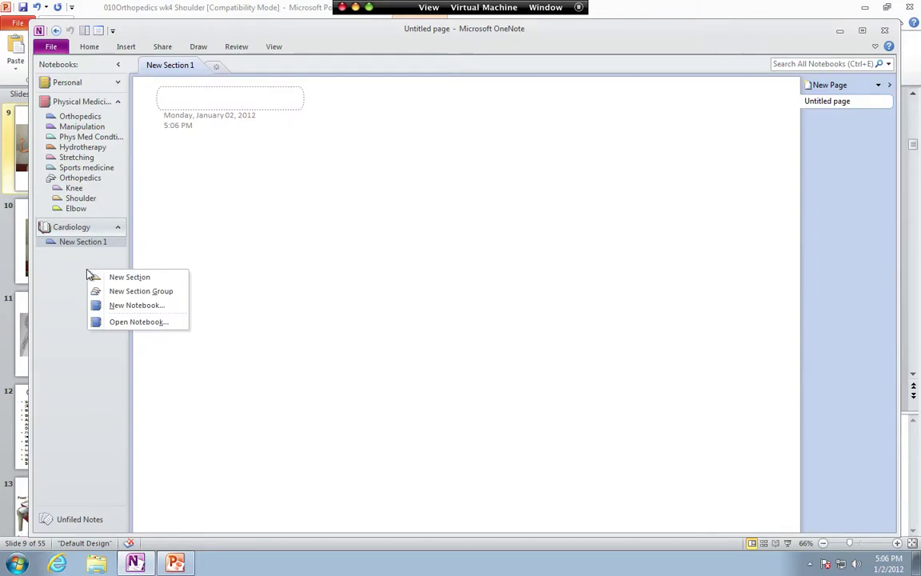
click(134, 307)
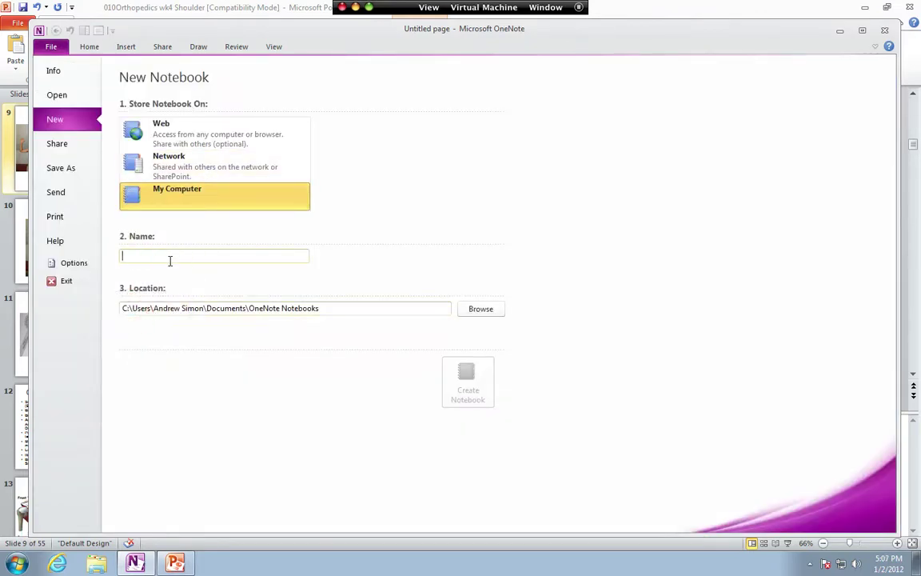
text(Lung Conditions)
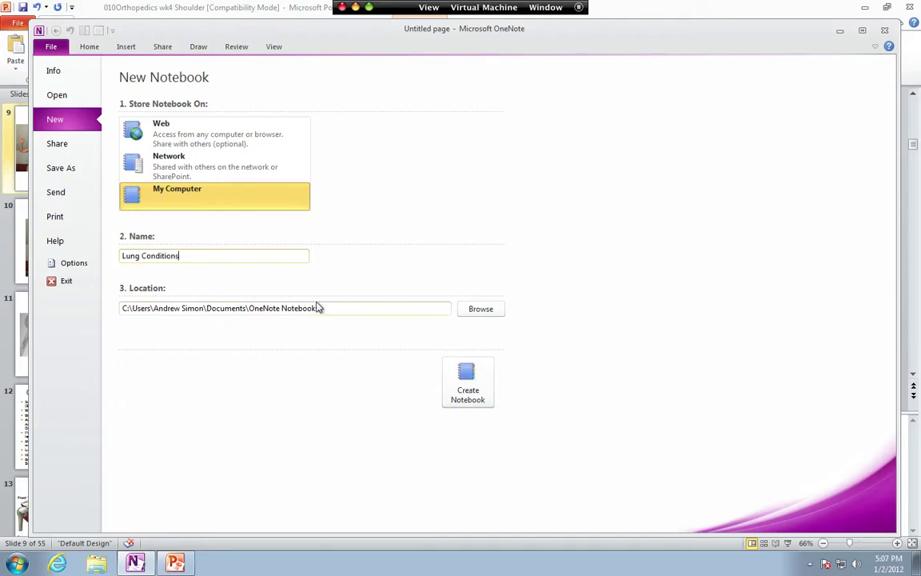
click(467, 382)
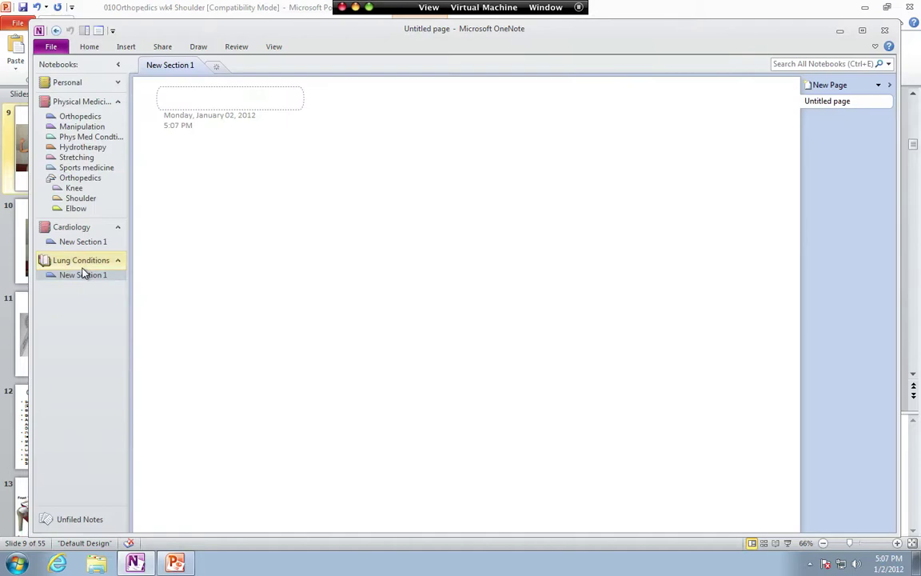
- Rename New Section 1 in Lung Conditions to Asthma
right_click(180, 70)
click(182, 70)
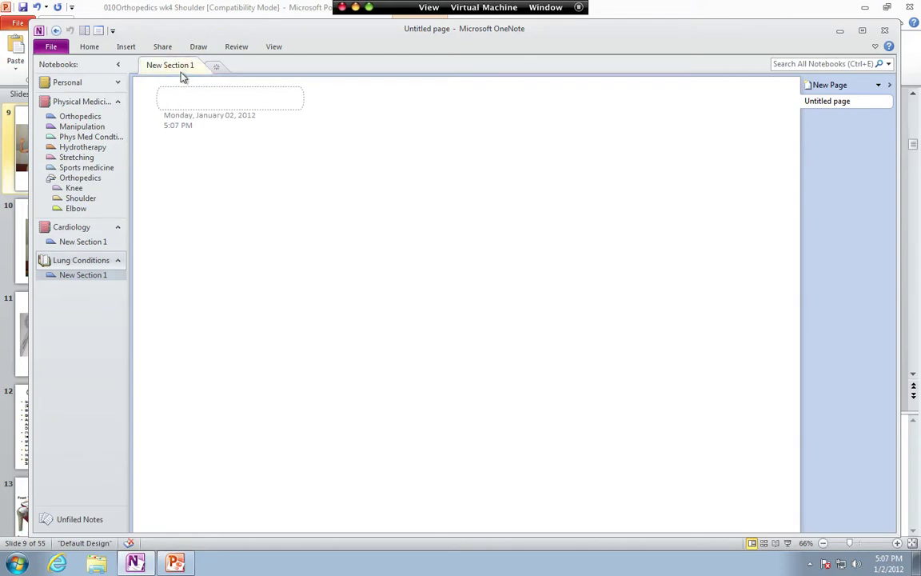
right_click(179, 70)
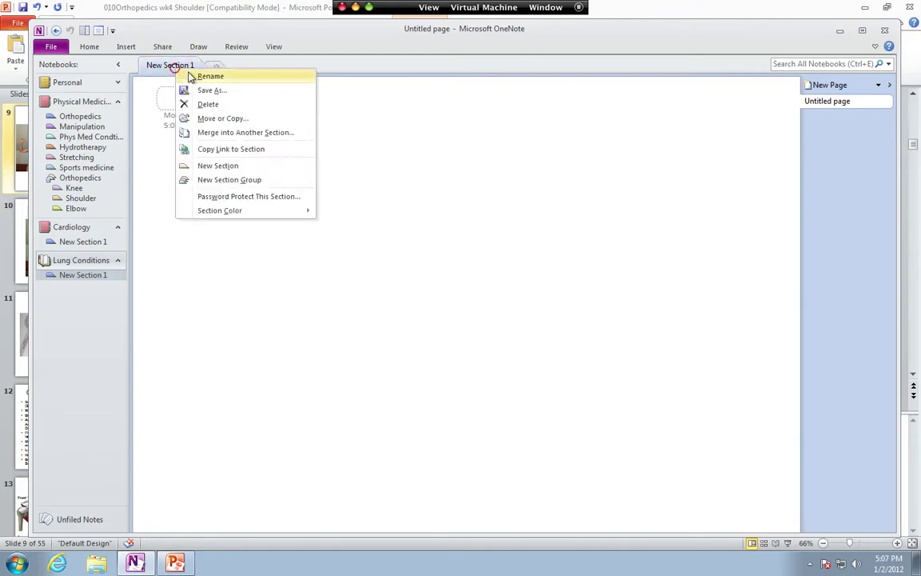
click(187, 76)
text(Asthma)
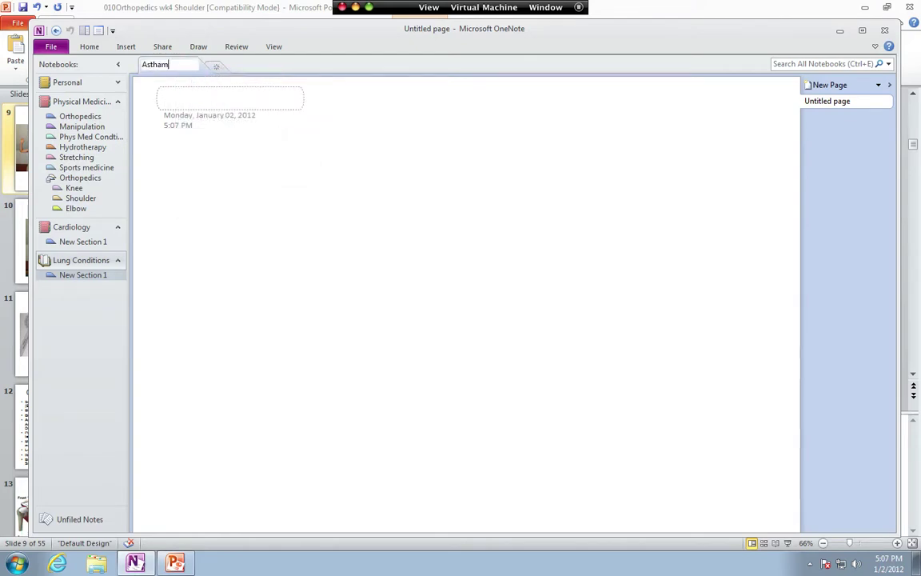
- Title the section's first page 'Asthma'
click(204, 93)
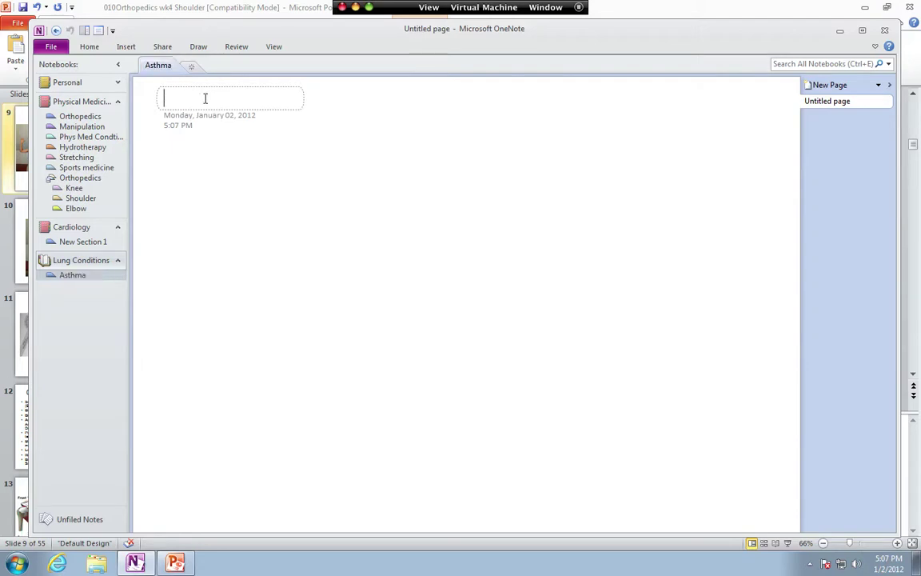
text(Astthm)
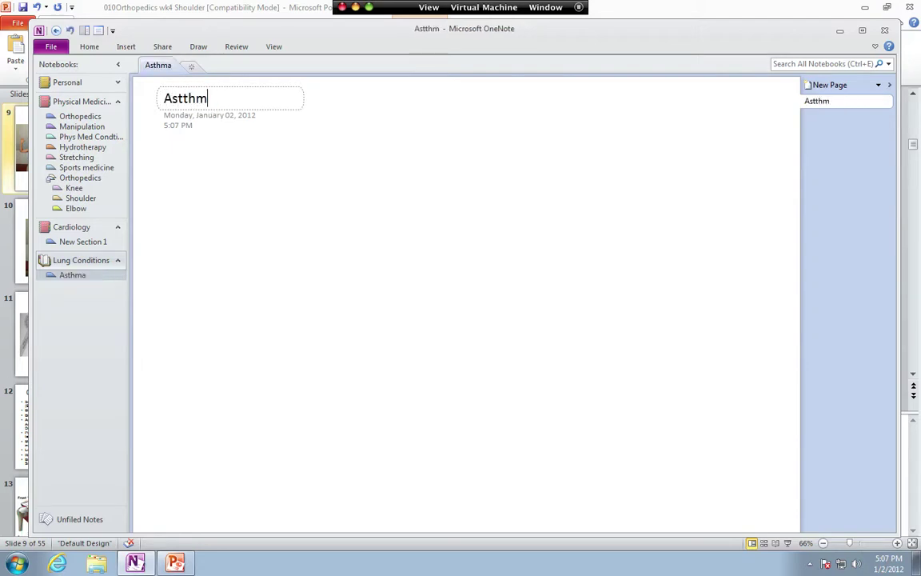
key(BackSpace)
key(BackSpace)
key(BackSpace)
text(hma)
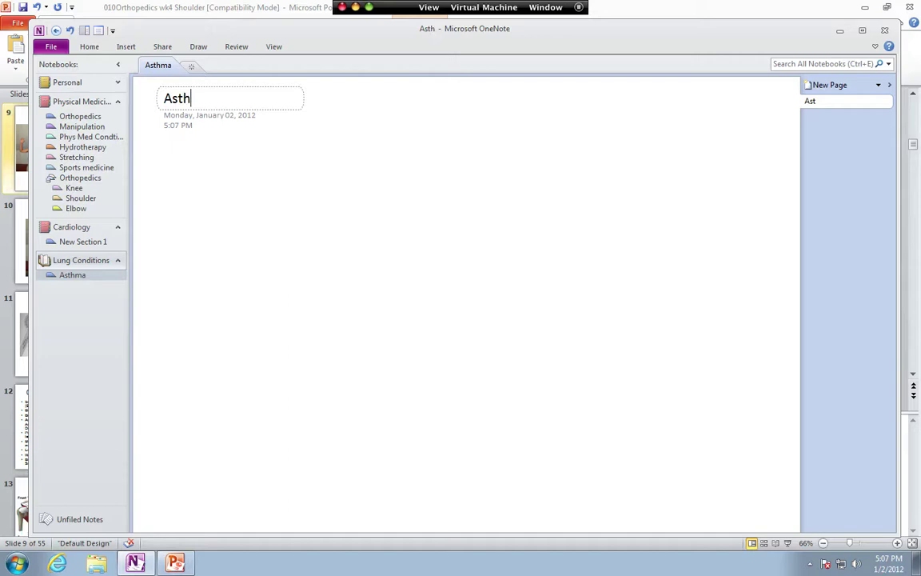
- Add pages titled Signs & Symptoms, DDX and Labs to the Asthma section
click(836, 86)
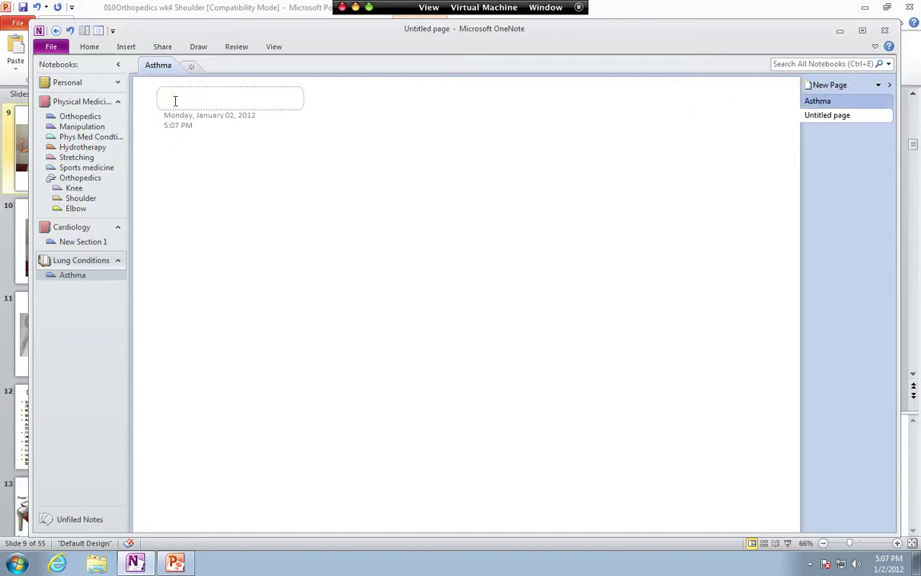
text(Signs)
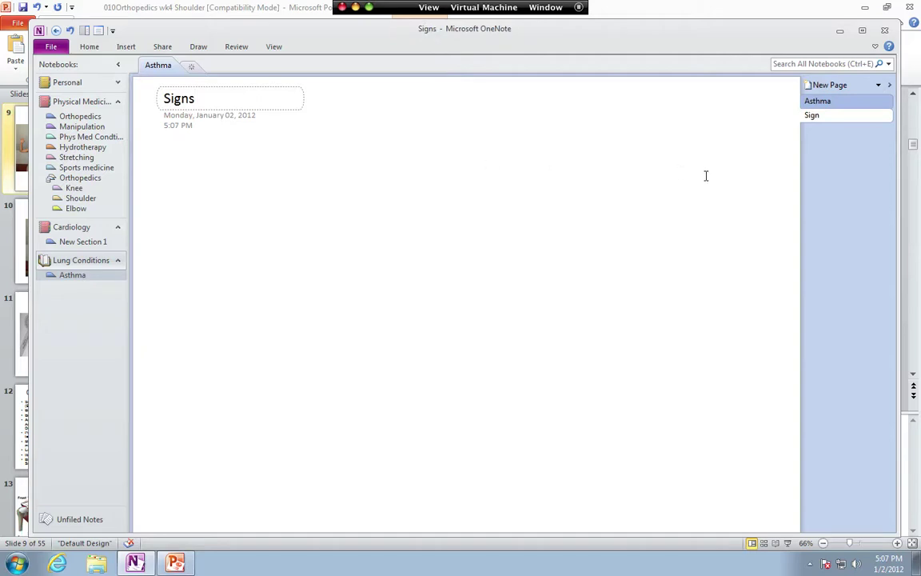
text( & Sy)
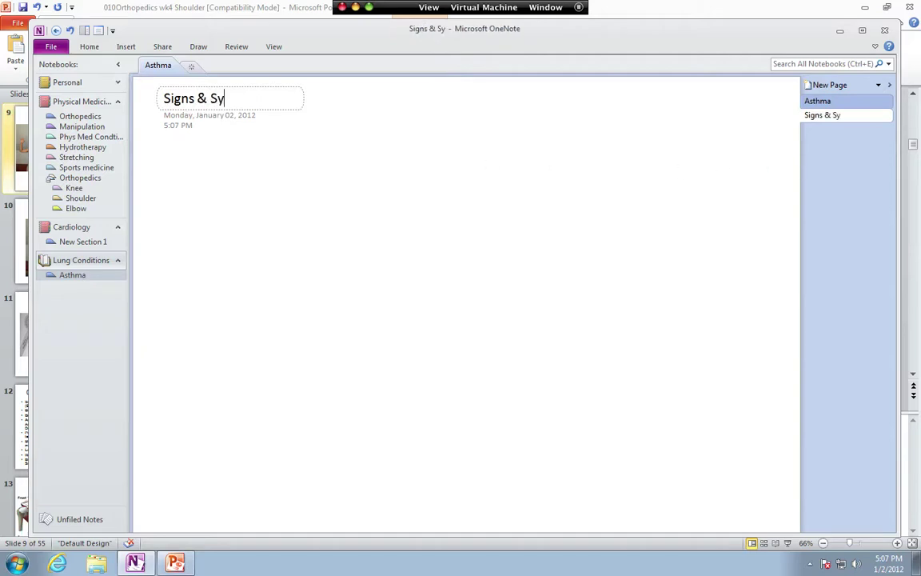
text(mptoms)
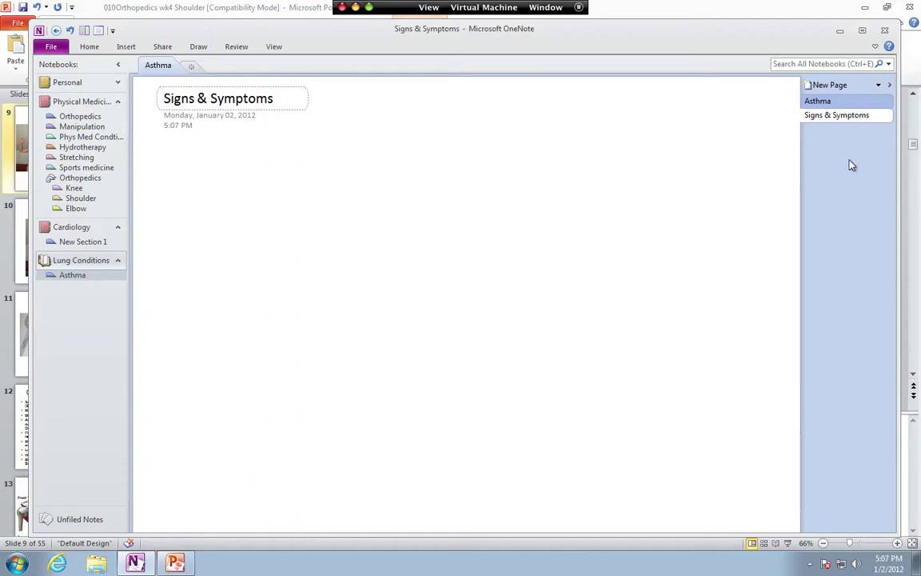
click(831, 85)
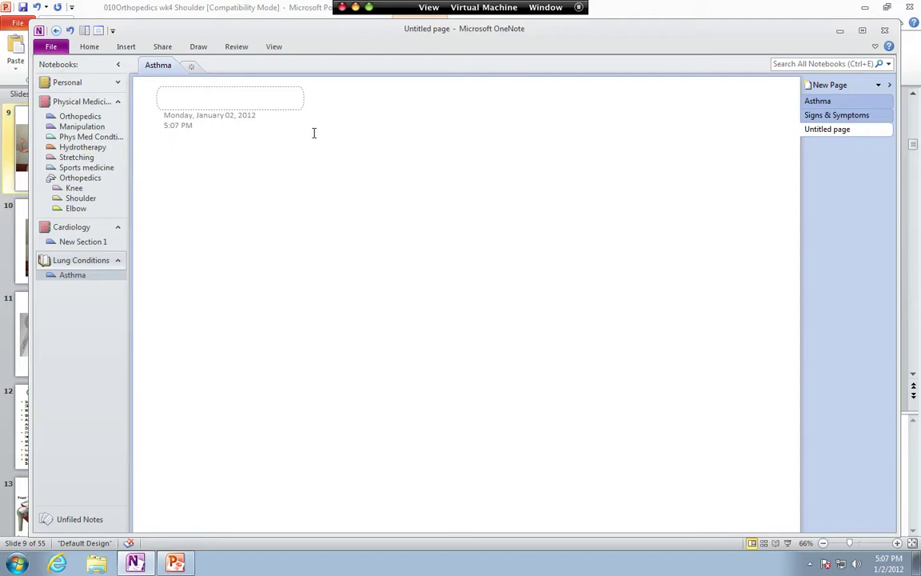
text(DDX)
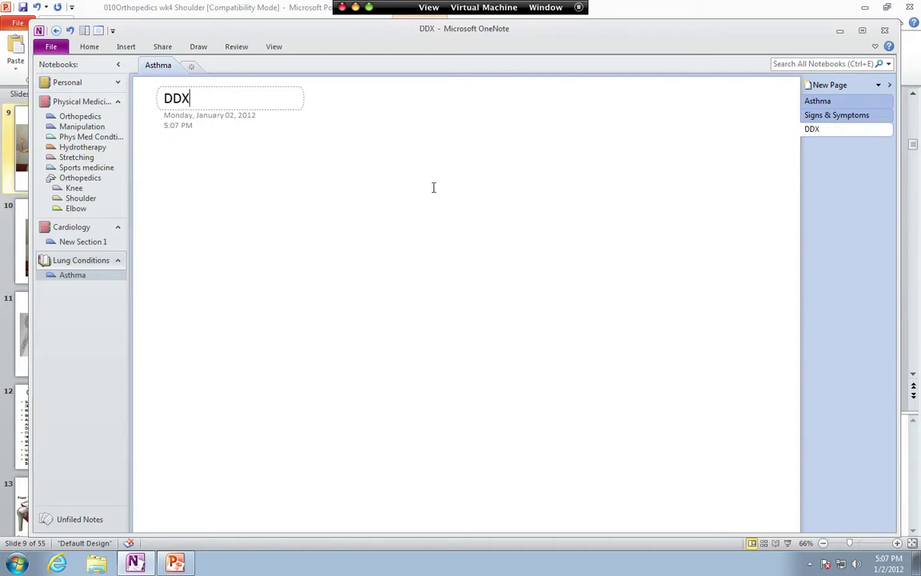
click(748, 168)
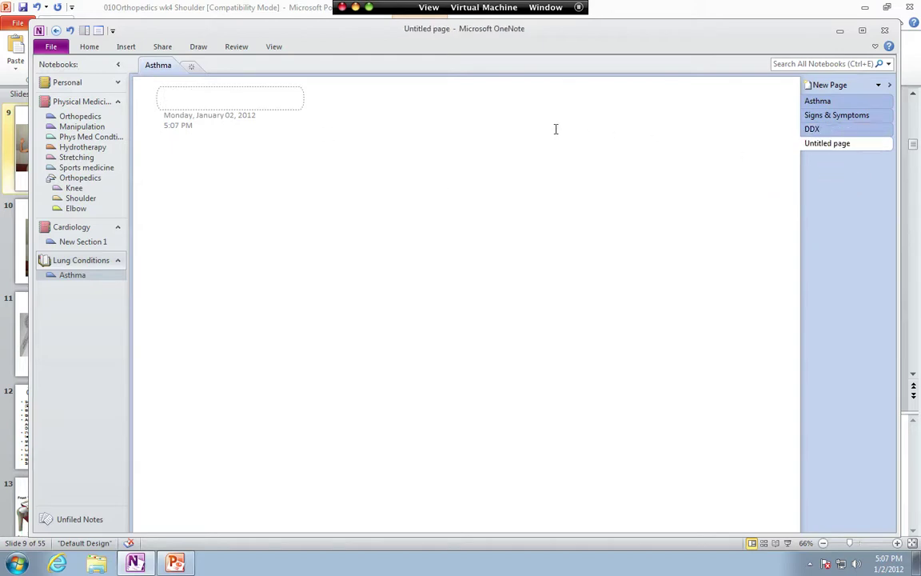
text(Labs)
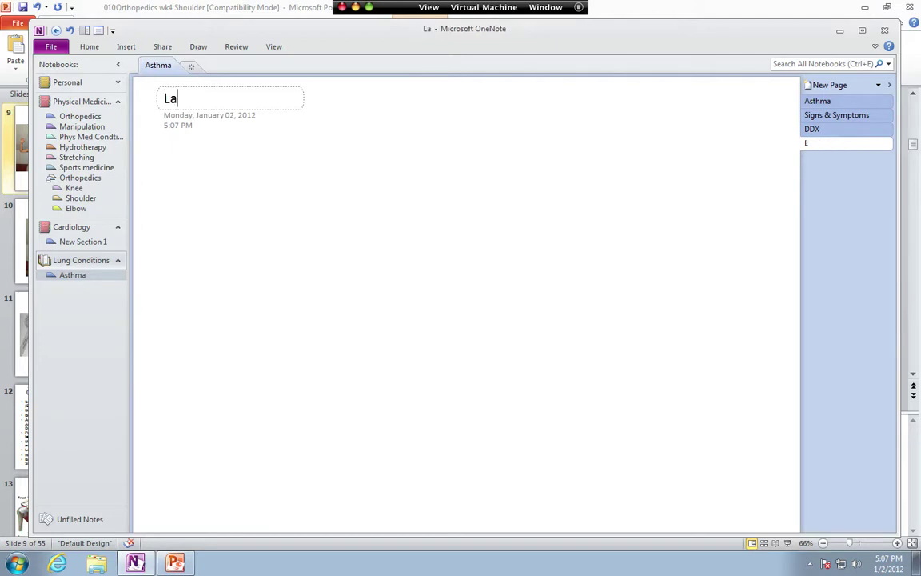
- Add further pages titled Diagnosis, Management and Treatment
click(822, 177)
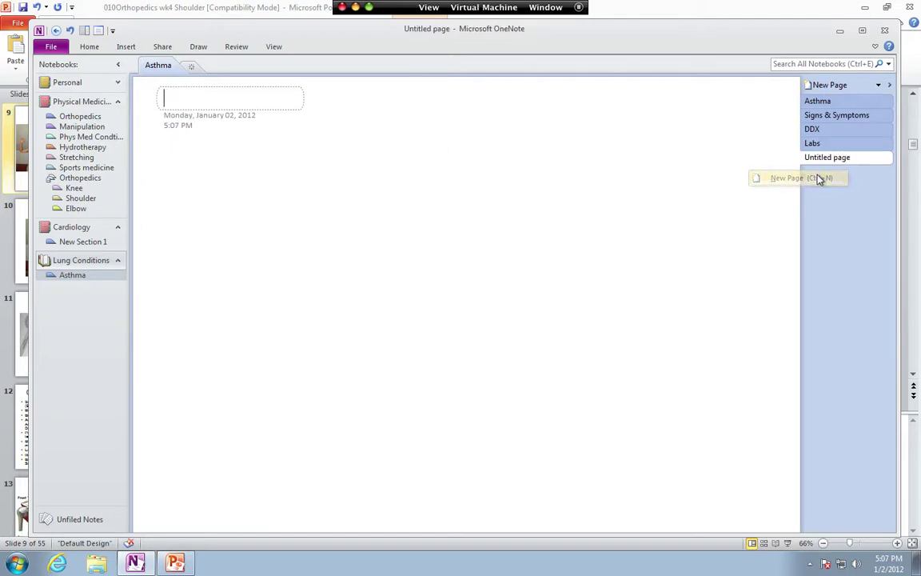
text(Diagnosis)
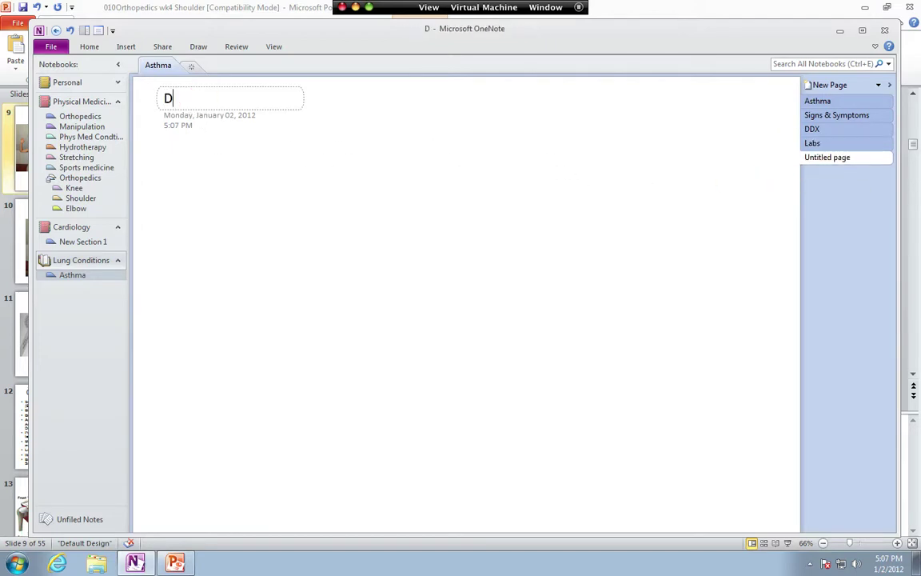
click(816, 189)
text(Man)
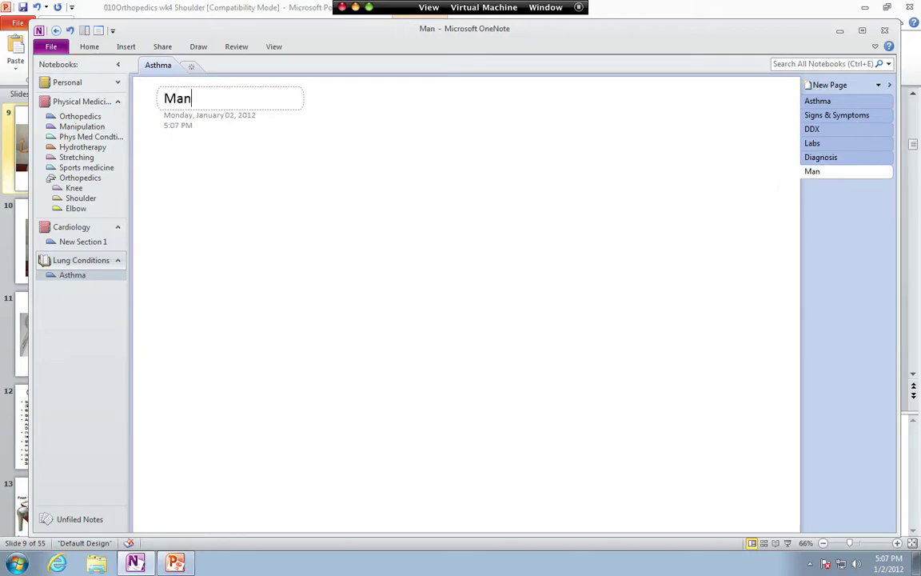
text(agement)
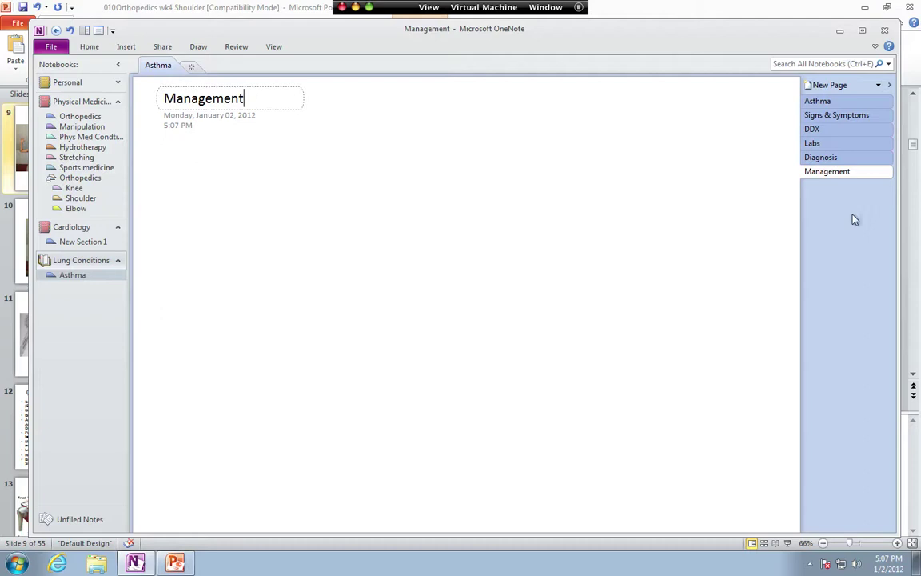
click(849, 216)
text(Trea)
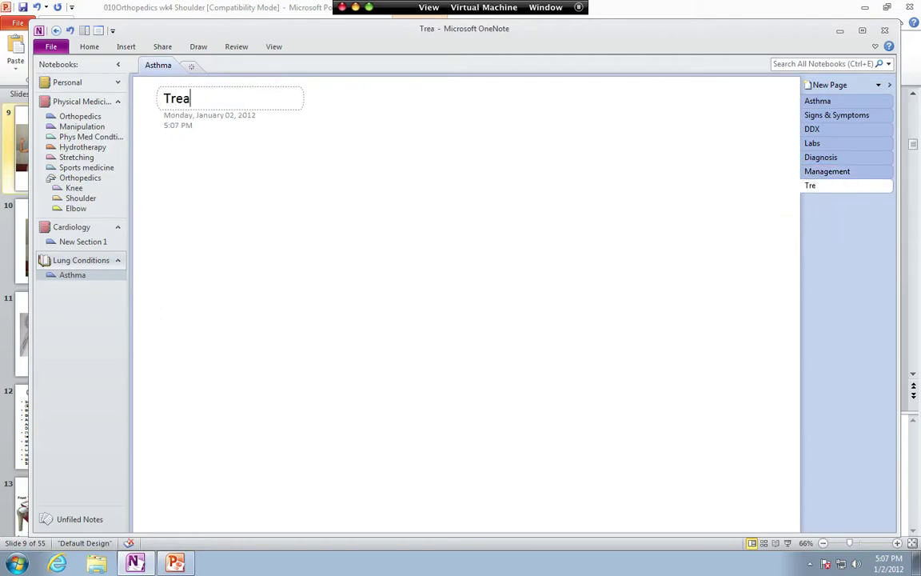
text(tment)
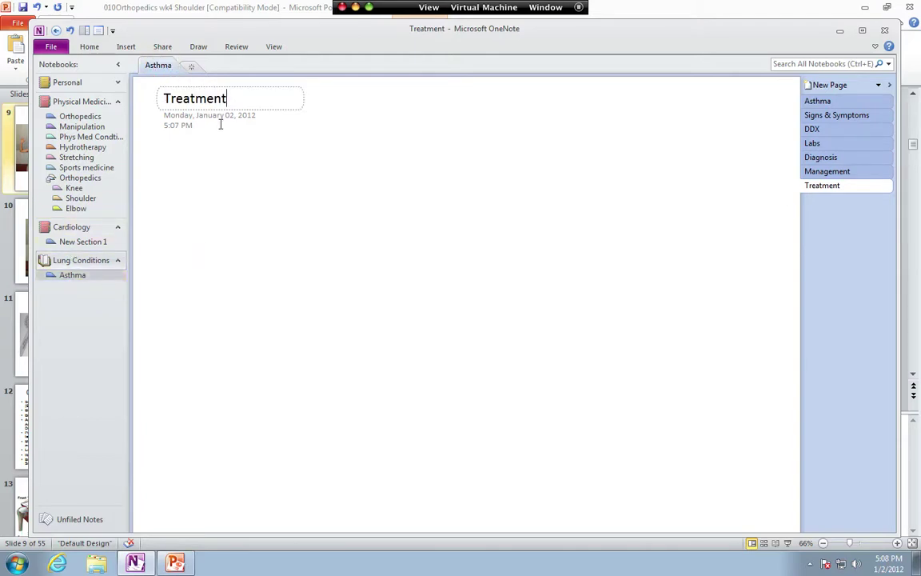
- Review the Asthma, DDX, Labs and Diagnosis pages, ending back on Asthma
click(833, 101)
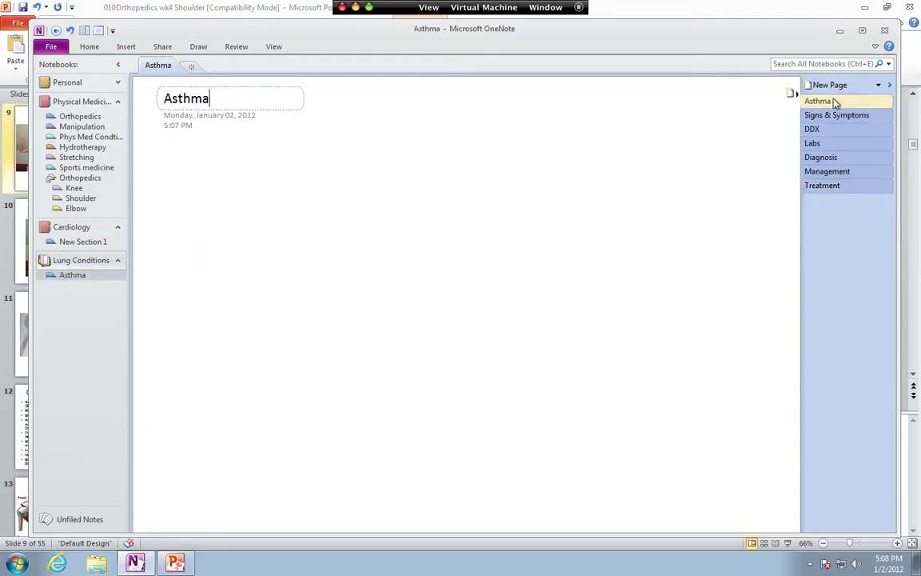
click(818, 129)
click(813, 143)
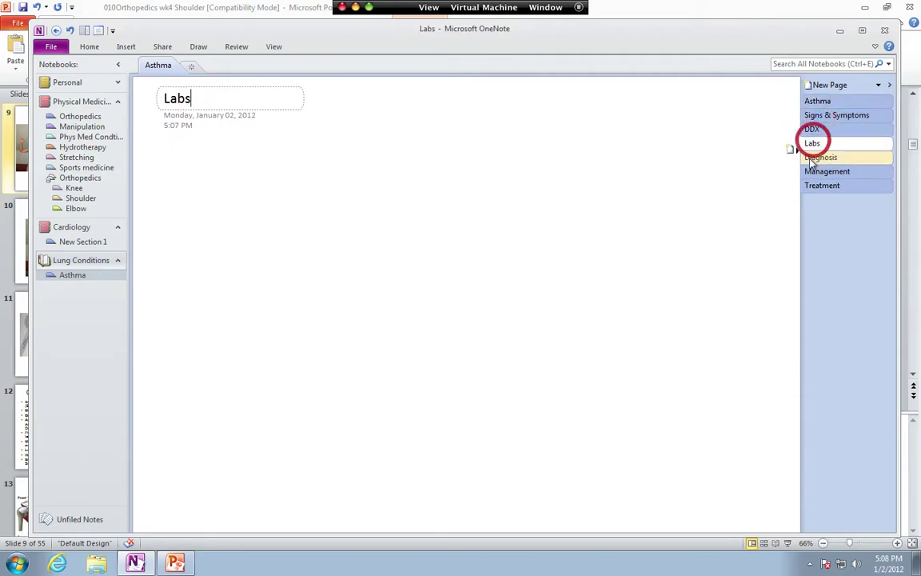
click(812, 156)
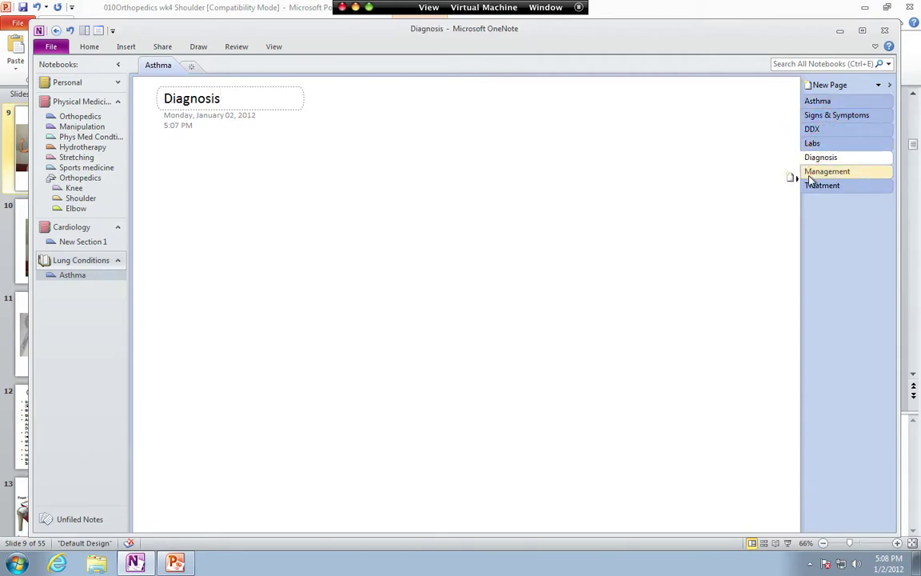
click(822, 103)
- Add a COPD section and another new section to Lung Conditions, then open Cardiology
click(190, 65)
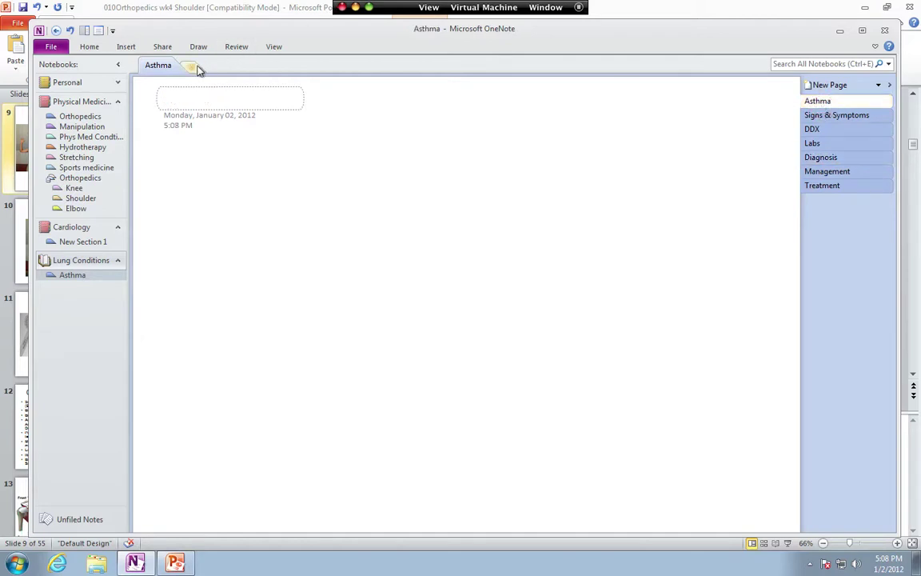
text(CO)
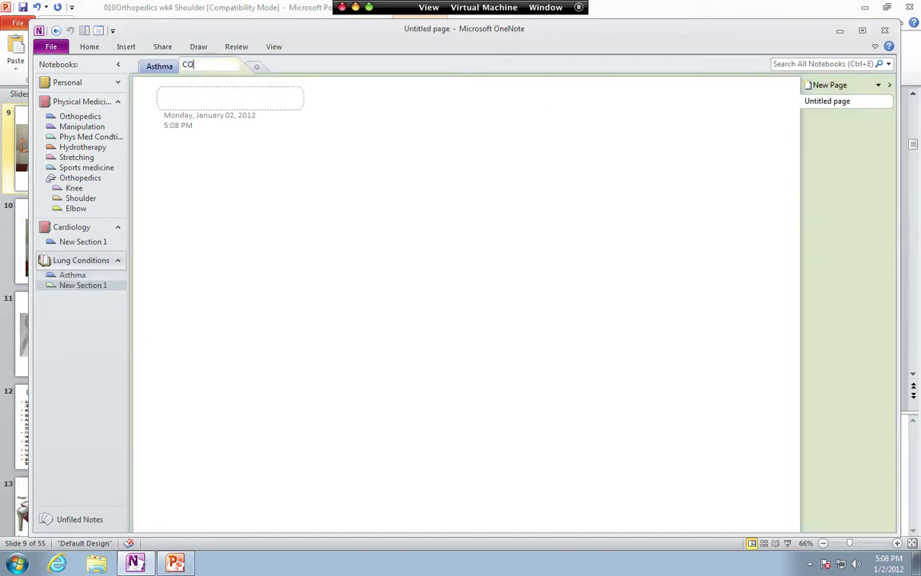
text(PD)
click(255, 66)
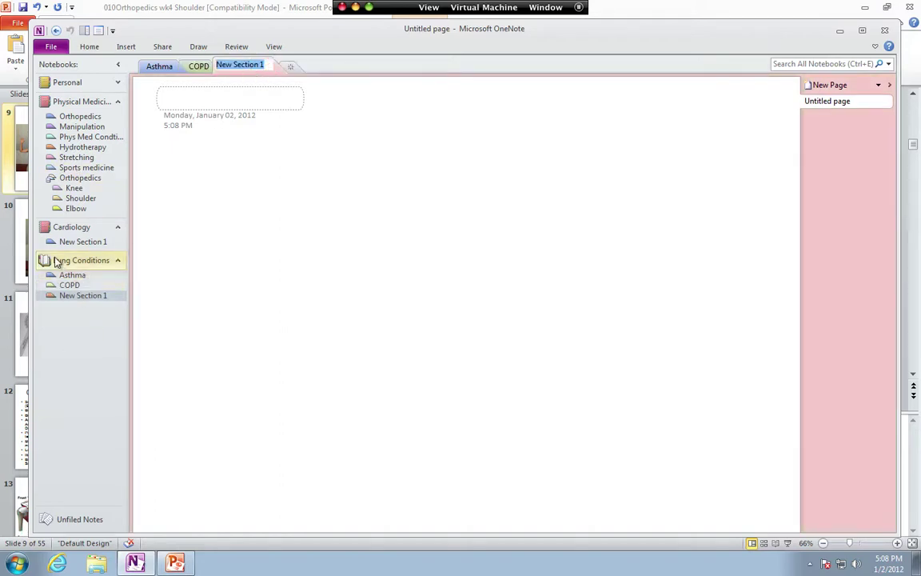
click(71, 228)
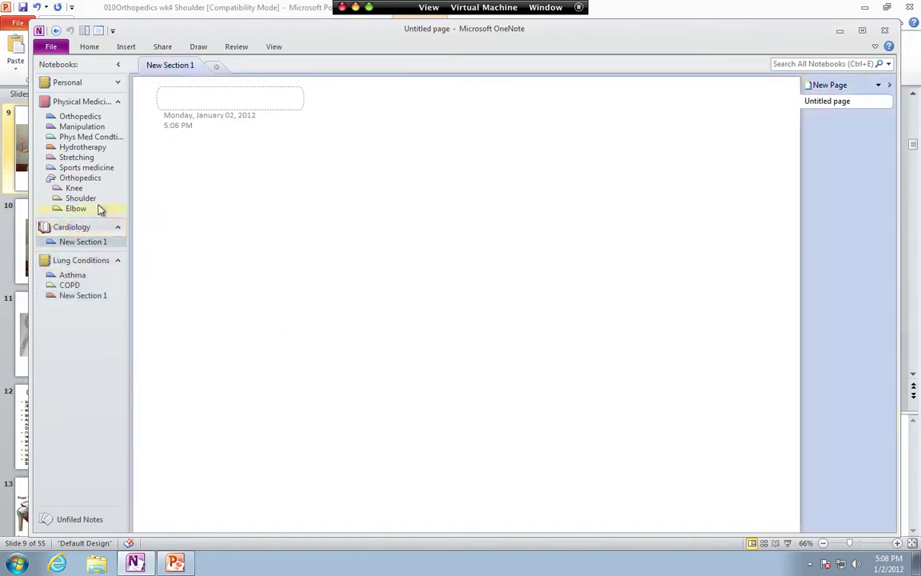
- Glance at the Physical Medicine notebook, then return to Lung Conditions' New Section 1
click(79, 104)
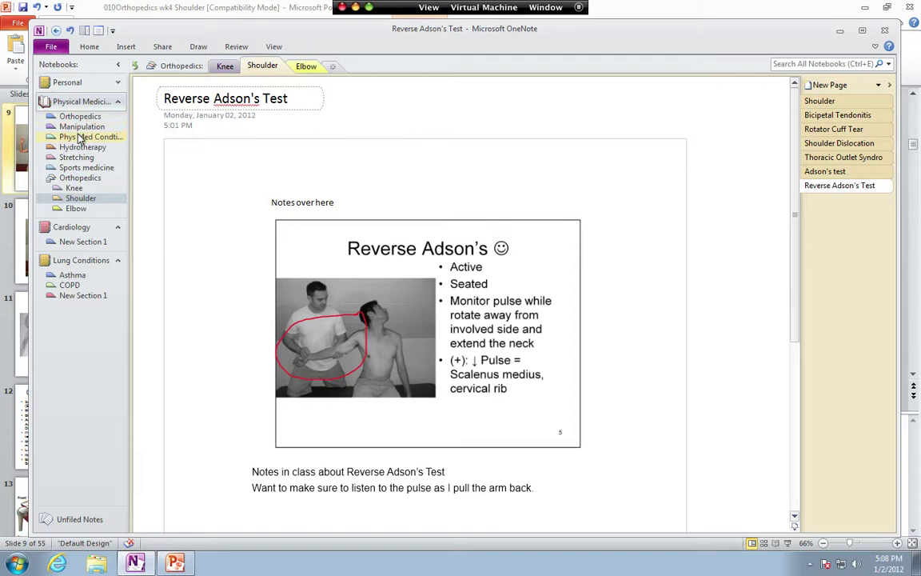
click(75, 263)
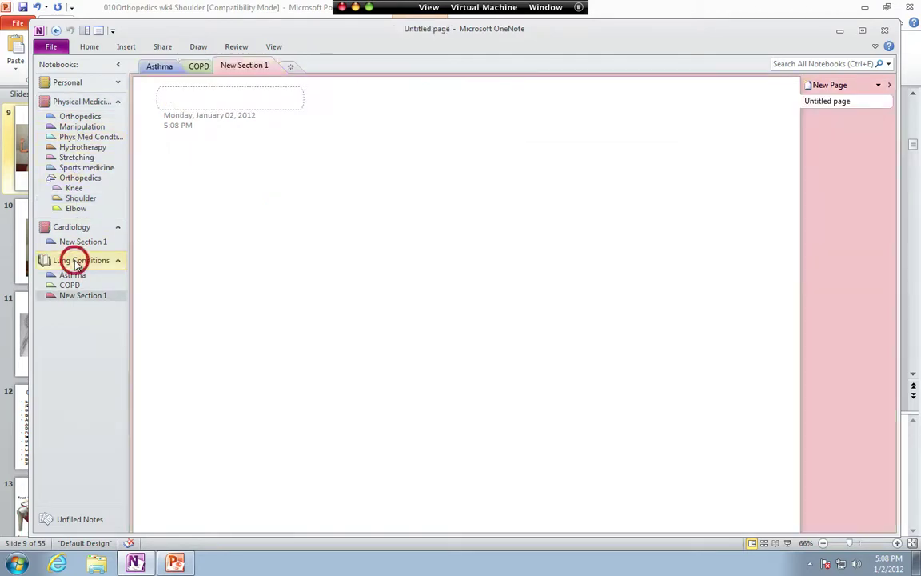